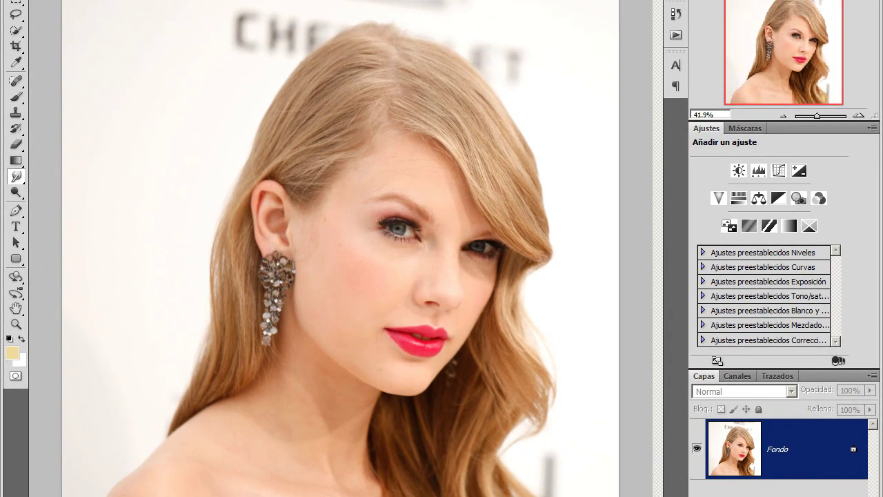
Inspect the face at 100%, fit to screen, and duplicate Fondo as Fondo copia
{"action": "key", "text": "ctrl+1"}
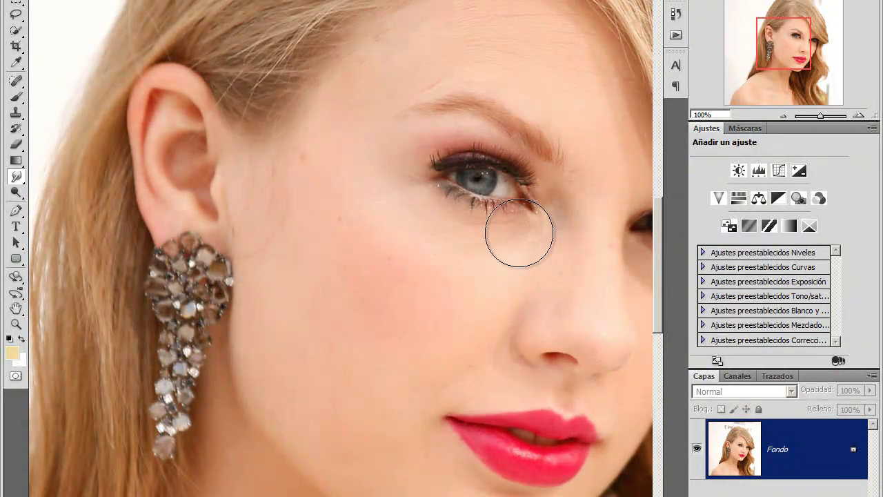
{"action": "key", "text": "ctrl+0"}
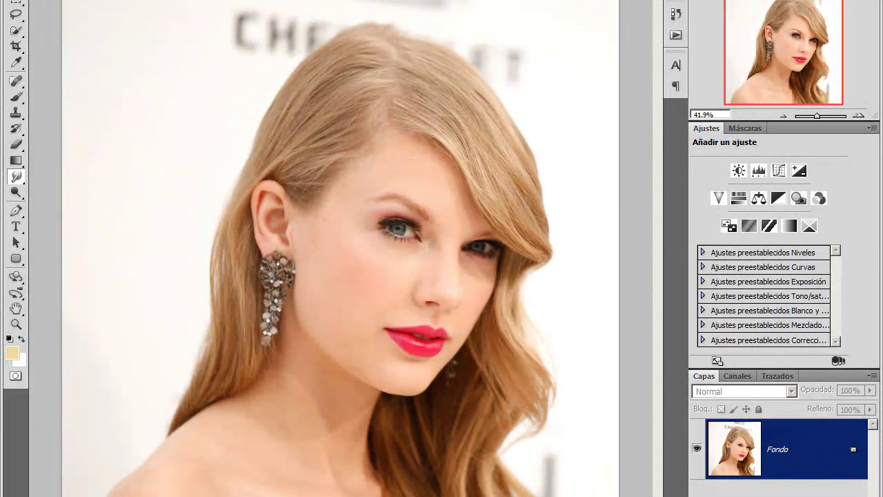
{"action": "key", "text": "ctrl+j"}
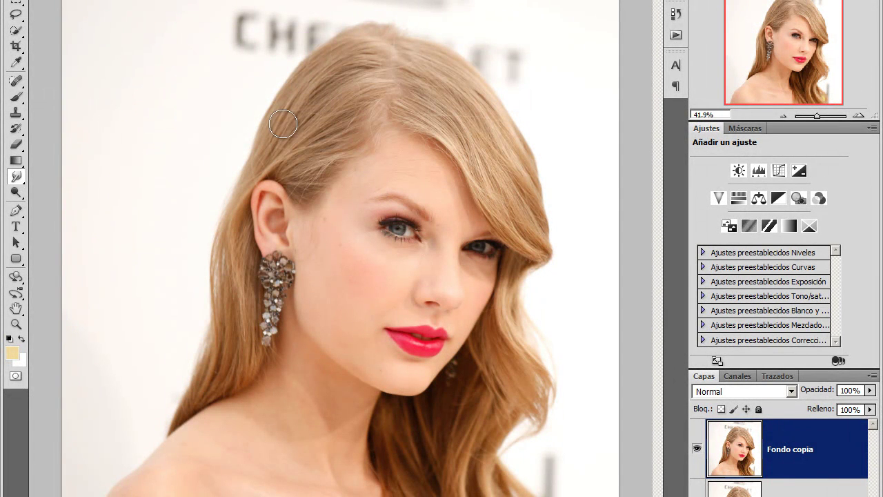
Start a Surface Blur on Fondo copia and bring the radius down to about 6
{"action": "left_click", "coordinate": [210, 0]}
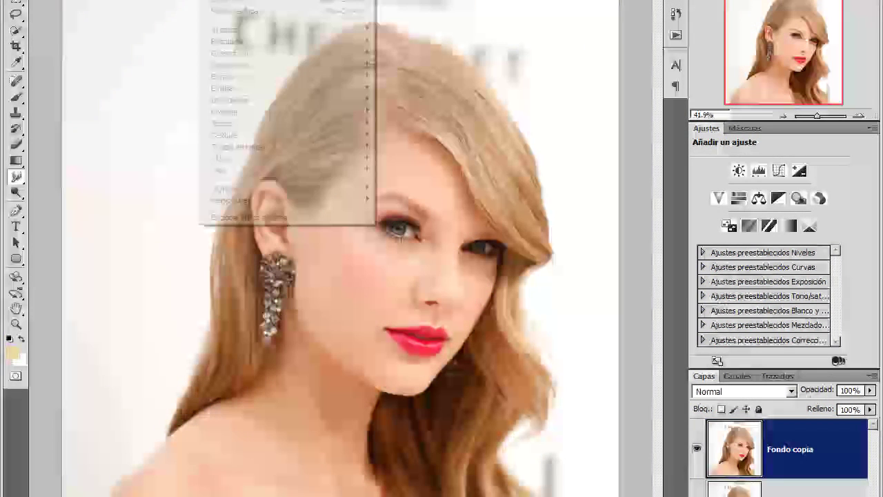
{"action": "mouse_move", "coordinate": [231, 53]}
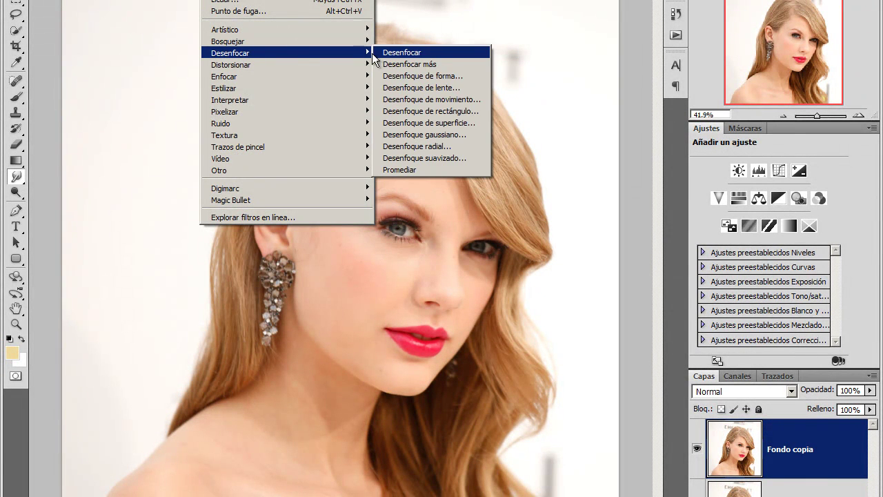
{"action": "left_click", "coordinate": [446, 122]}
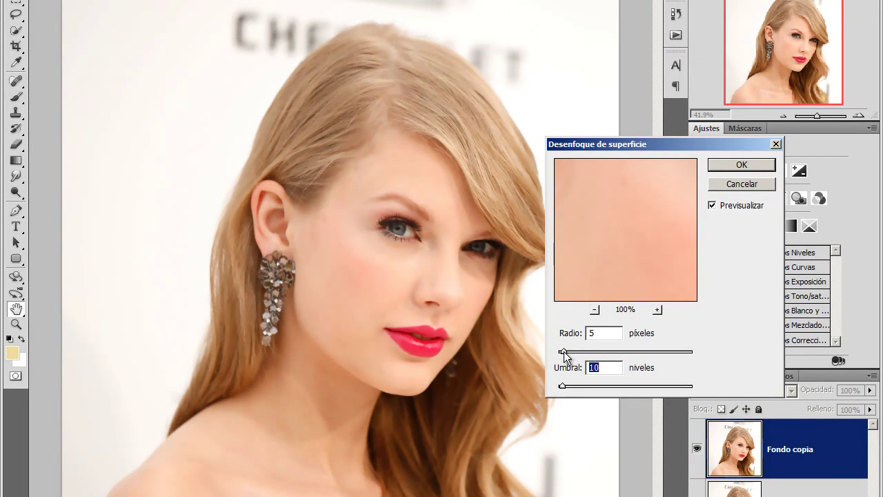
{"action": "left_click", "coordinate": [607, 351]}
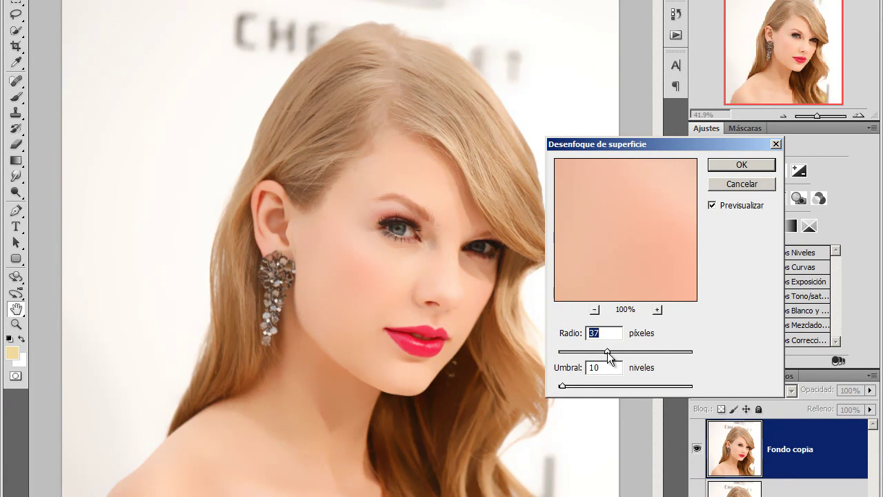
{"action": "left_click_drag", "start_coordinate": [607, 352], "coordinate": [567, 359]}
{"action": "left_click_drag", "start_coordinate": [568, 359], "coordinate": [563, 359]}
Check the blur preview at 50% and 67%, settling on radius 7 and threshold 10
{"action": "left_click", "coordinate": [712, 206]}
{"action": "left_click", "coordinate": [594, 310]}
{"action": "mouse_move", "coordinate": [666, 198]}
{"action": "left_mouse_down"}
{"action": "mouse_move", "coordinate": [633, 195]}
{"action": "mouse_move", "coordinate": [623, 224]}
{"action": "mouse_move", "coordinate": [618, 196]}
{"action": "mouse_move", "coordinate": [605, 189]}
{"action": "left_mouse_up"}
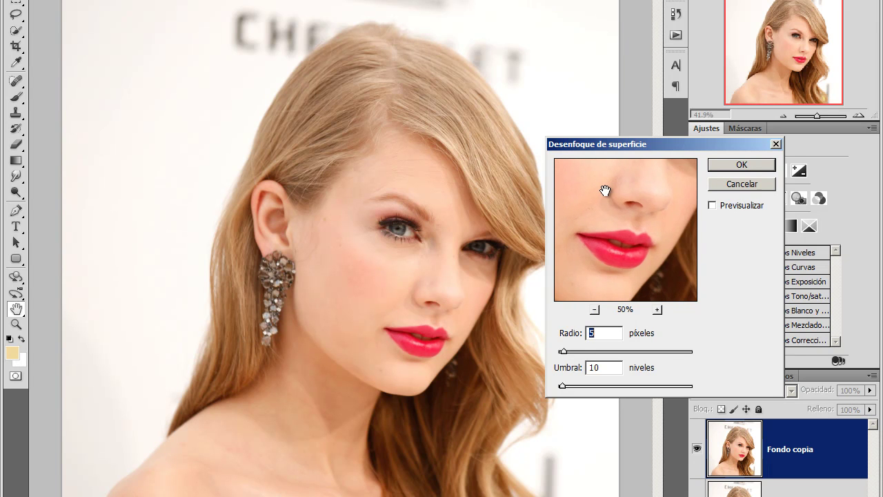
{"action": "left_click", "coordinate": [658, 309]}
{"action": "left_click", "coordinate": [712, 206]}
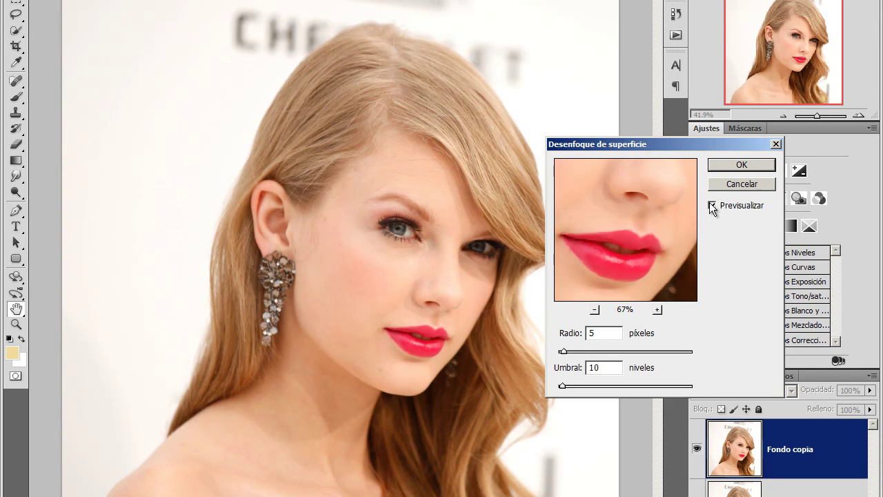
{"action": "left_click", "coordinate": [712, 206]}
{"action": "left_click_drag", "start_coordinate": [568, 353], "coordinate": [570, 353]}
{"action": "key", "text": "Up"}
{"action": "left_click", "coordinate": [712, 205]}
{"action": "left_click", "coordinate": [713, 205]}
Apply the surface blur and toggle Fondo copia at 100% to compare with the original skin
{"action": "left_click", "coordinate": [739, 171]}
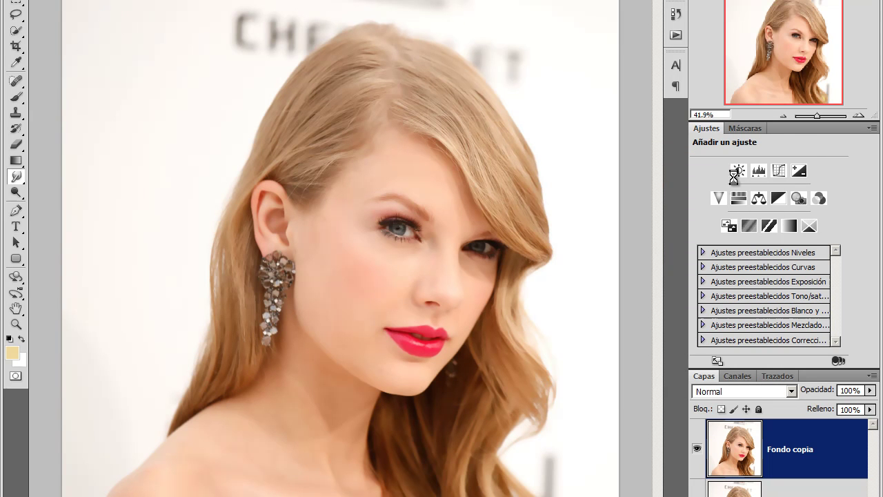
{"action": "left_click", "coordinate": [697, 450]}
{"action": "left_click", "coordinate": [697, 451]}
{"action": "key", "text": "ctrl+1"}
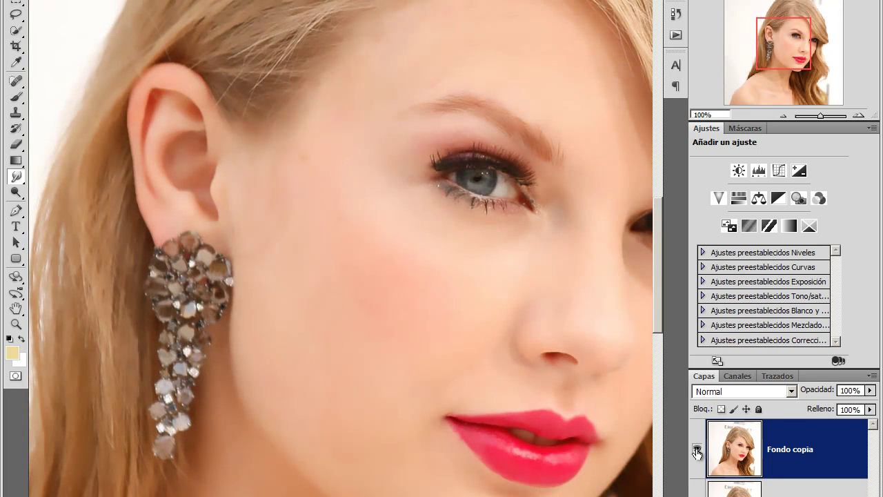
{"action": "left_click", "coordinate": [697, 452]}
{"action": "left_click", "coordinate": [697, 451]}
{"action": "left_click", "coordinate": [697, 451]}
{"action": "left_click", "coordinate": [697, 452]}
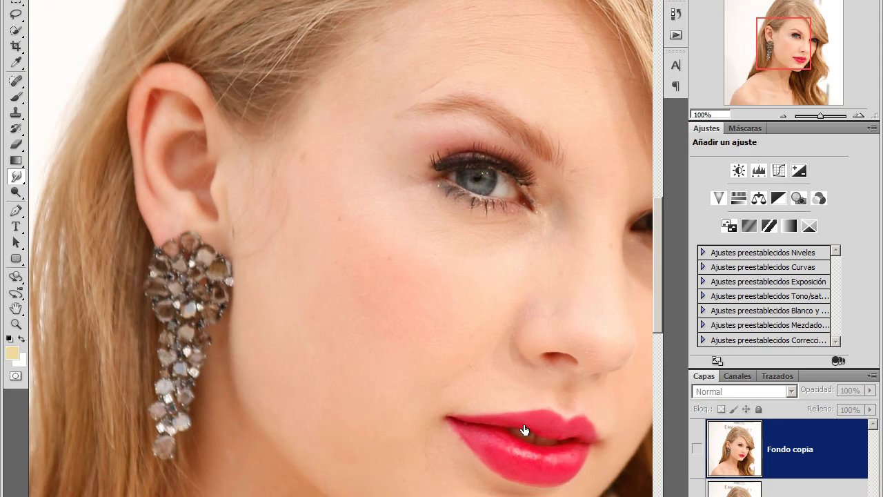
{"action": "left_click", "coordinate": [697, 452]}
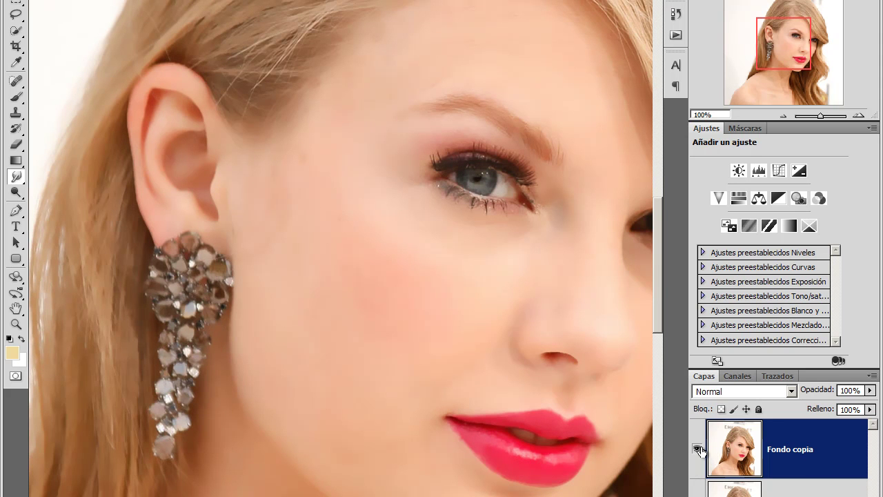
Smudge the lower lip so it looks smoother and glossier
{"action": "scroll", "coordinate": [340, 248], "scroll_direction": "right", "scroll_amount": 5}
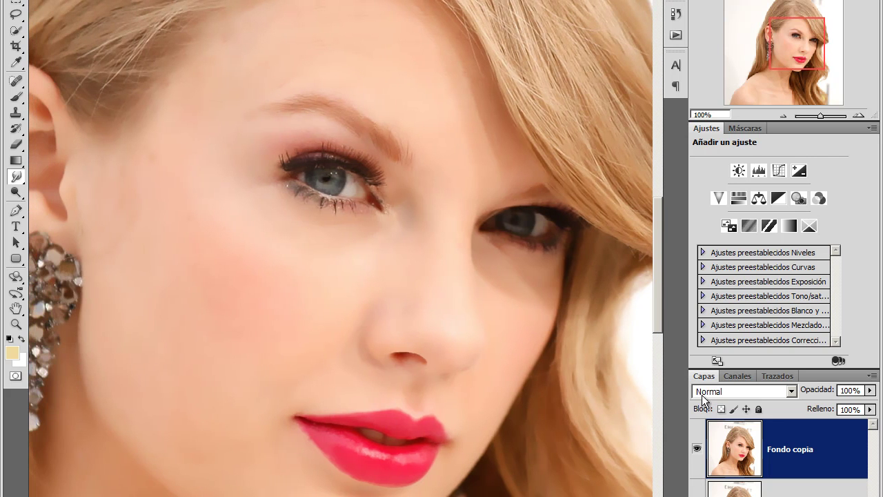
{"action": "left_click_drag", "start_coordinate": [365, 438], "coordinate": [372, 439]}
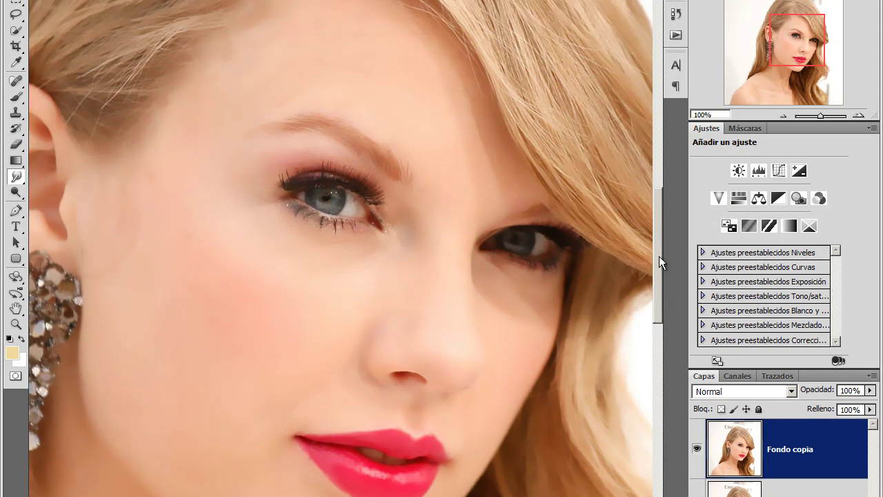
{"action": "mouse_move", "coordinate": [655, 267]}
{"action": "left_mouse_down"}
{"action": "mouse_move", "coordinate": [658, 190]}
{"action": "mouse_move", "coordinate": [657, 214]}
{"action": "left_mouse_up"}
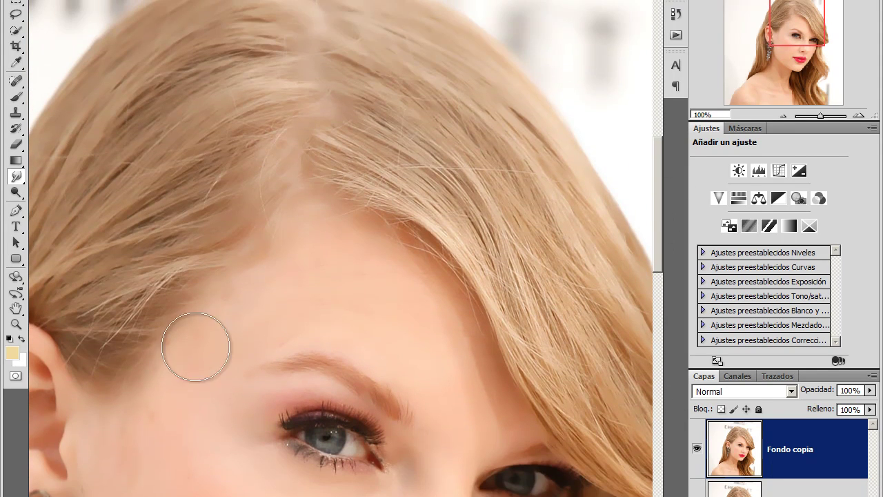
Switch to the Smudge tool with 58% brush hardness and return to 100% zoom
{"action": "left_click", "coordinate": [22, 181]}
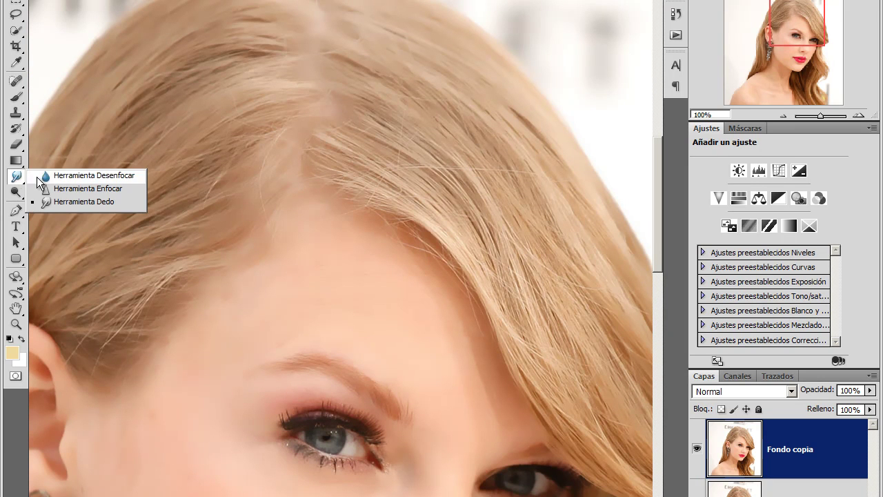
{"action": "left_click", "coordinate": [65, 202]}
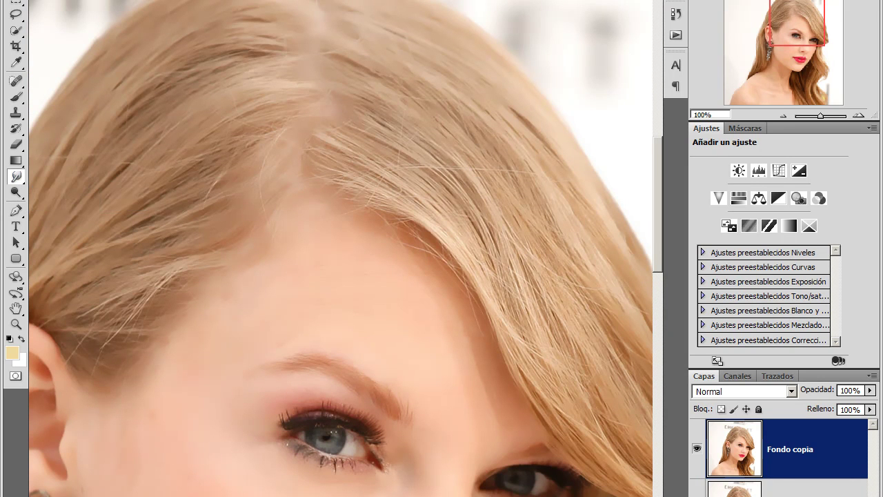
{"action": "left_click", "coordinate": [69, 2]}
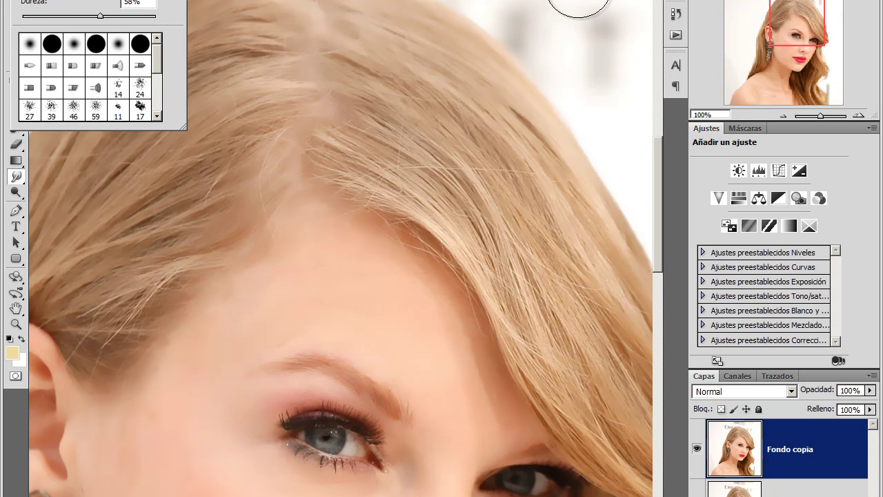
{"action": "key", "text": "Return"}
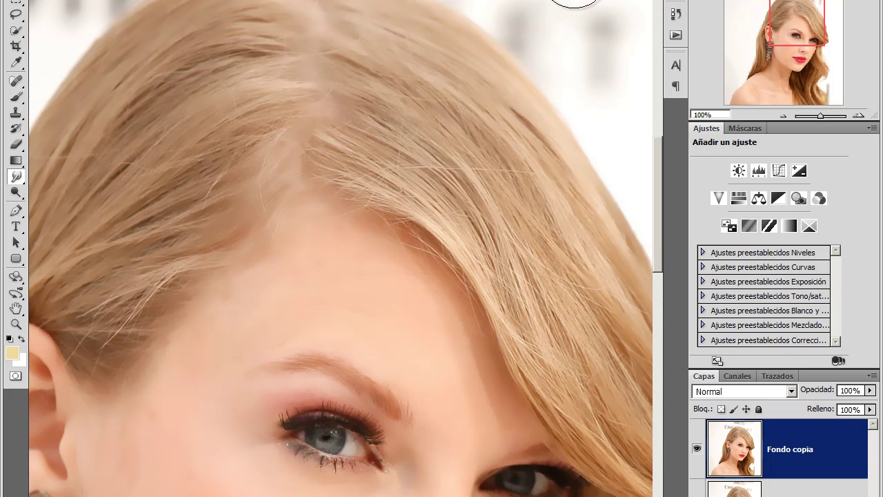
{"action": "key", "text": "ctrl+0"}
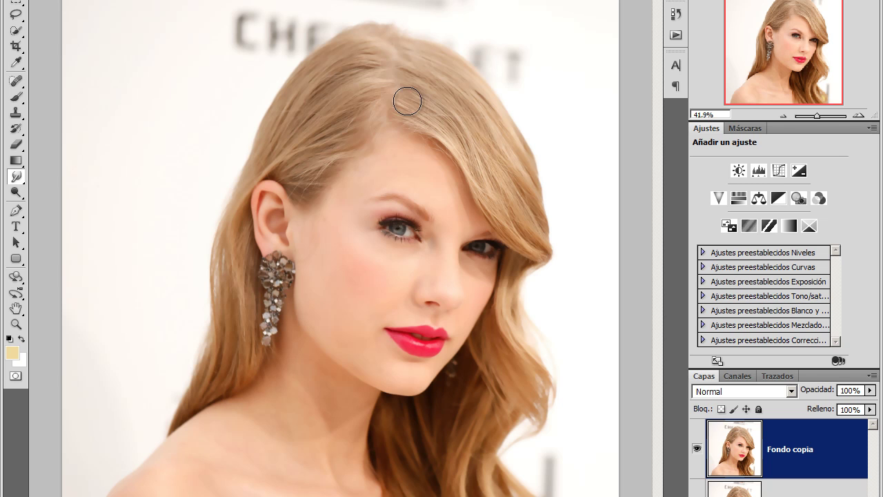
{"action": "key", "text": "ctrl+1"}
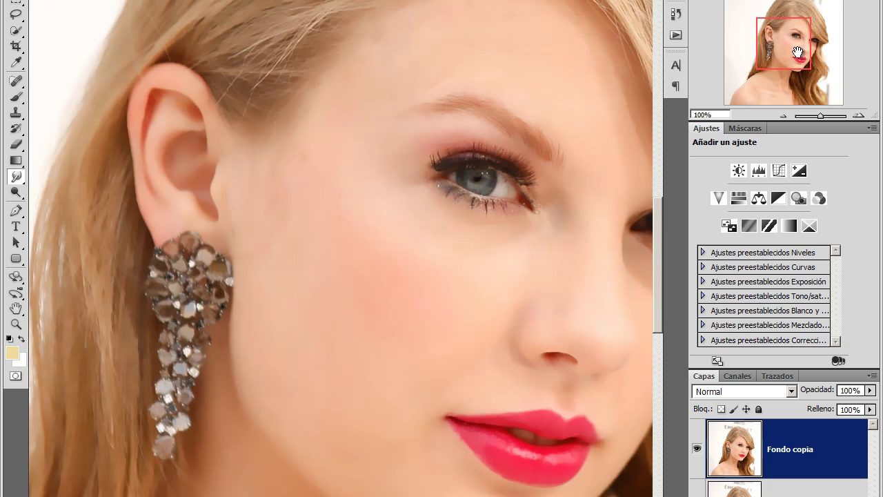
Smudge away stray light hairs and smooth strands toward the left temple and crown
{"action": "left_click_drag", "start_coordinate": [798, 53], "coordinate": [812, 29]}
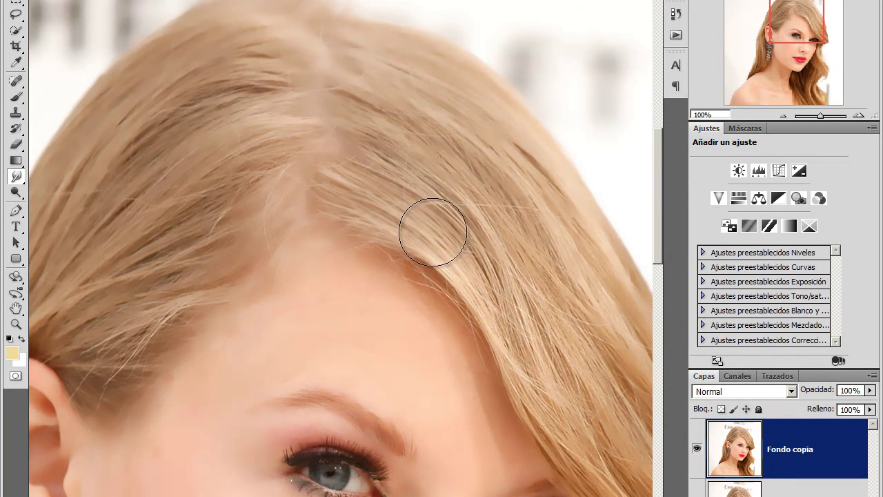
{"action": "left_click", "coordinate": [455, 202]}
{"action": "left_click", "coordinate": [491, 197]}
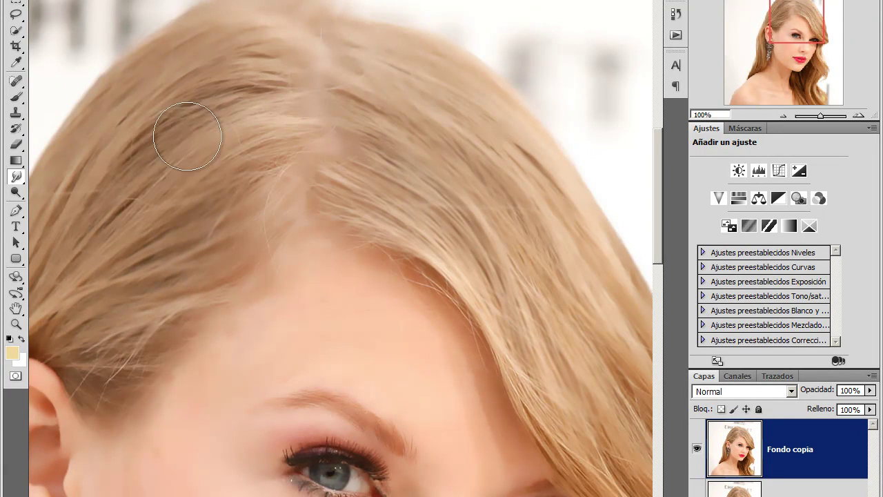
{"action": "left_click_drag", "start_coordinate": [63, 207], "coordinate": [232, 99]}
{"action": "left_click", "coordinate": [241, 130]}
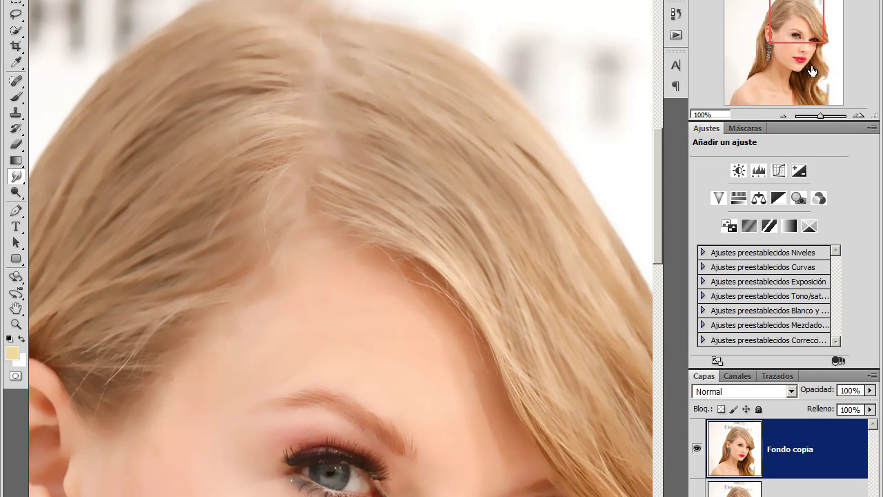
Blend the hair over the forehead and smooth its edges beside and below the eye
{"action": "left_click_drag", "start_coordinate": [802, 43], "coordinate": [815, 64]}
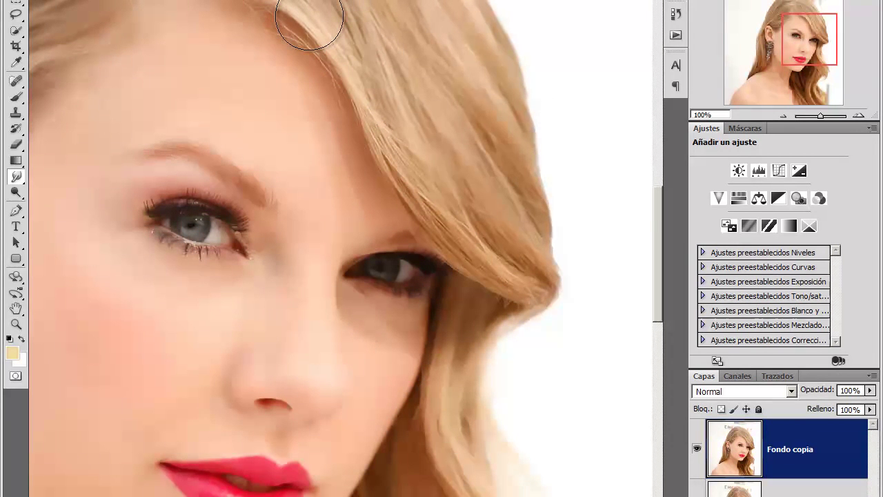
{"action": "left_click_drag", "start_coordinate": [309, 24], "coordinate": [407, 192]}
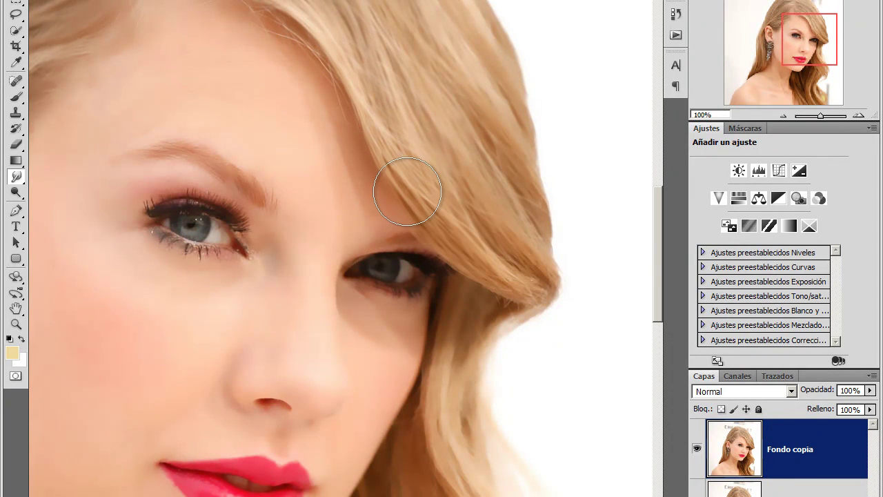
{"action": "left_click_drag", "start_coordinate": [435, 106], "coordinate": [522, 263]}
{"action": "mouse_move", "coordinate": [417, 85]}
{"action": "left_mouse_down"}
{"action": "mouse_move", "coordinate": [516, 237]}
{"action": "mouse_move", "coordinate": [523, 285]}
{"action": "mouse_move", "coordinate": [532, 289]}
{"action": "left_mouse_up"}
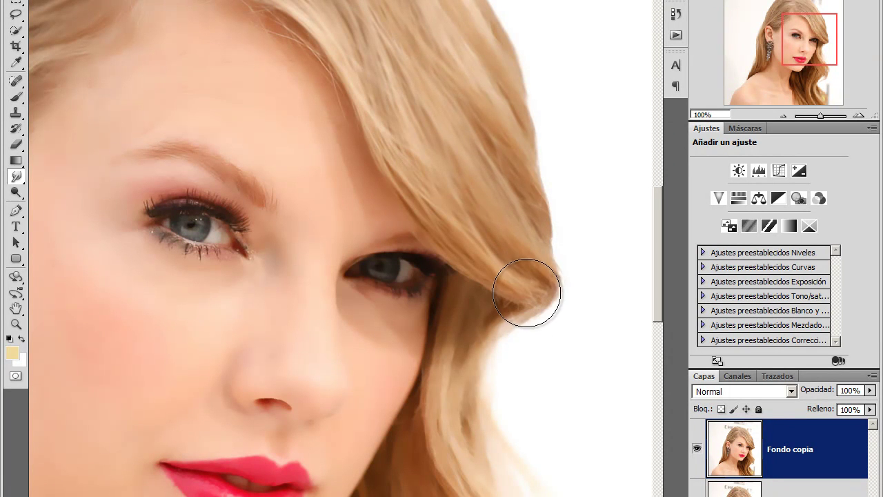
{"action": "mouse_move", "coordinate": [478, 309]}
{"action": "left_mouse_down"}
{"action": "mouse_move", "coordinate": [458, 371]}
{"action": "mouse_move", "coordinate": [469, 472]}
{"action": "left_mouse_up"}
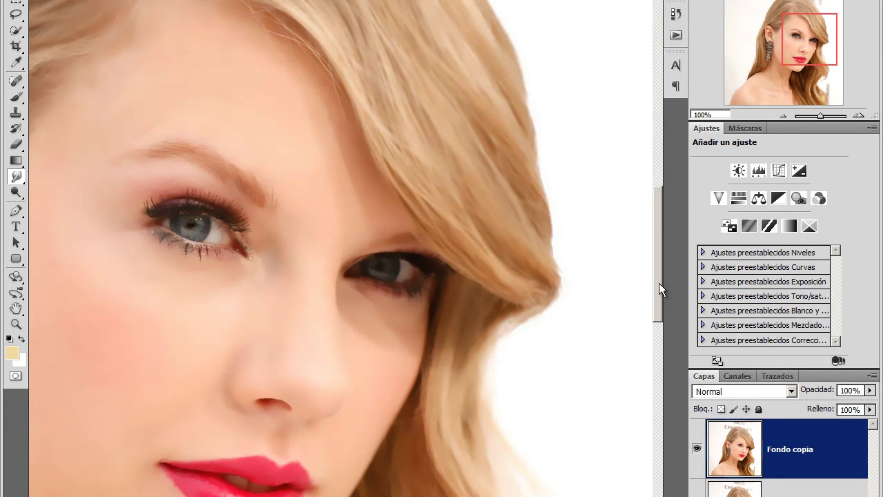
{"action": "left_click_drag", "start_coordinate": [659, 282], "coordinate": [659, 335]}
{"action": "mouse_move", "coordinate": [441, 409]}
{"action": "left_mouse_down"}
{"action": "mouse_move", "coordinate": [434, 365]}
{"action": "mouse_move", "coordinate": [404, 483]}
{"action": "mouse_move", "coordinate": [525, 338]}
{"action": "mouse_move", "coordinate": [528, 415]}
{"action": "mouse_move", "coordinate": [544, 424]}
{"action": "left_mouse_up"}
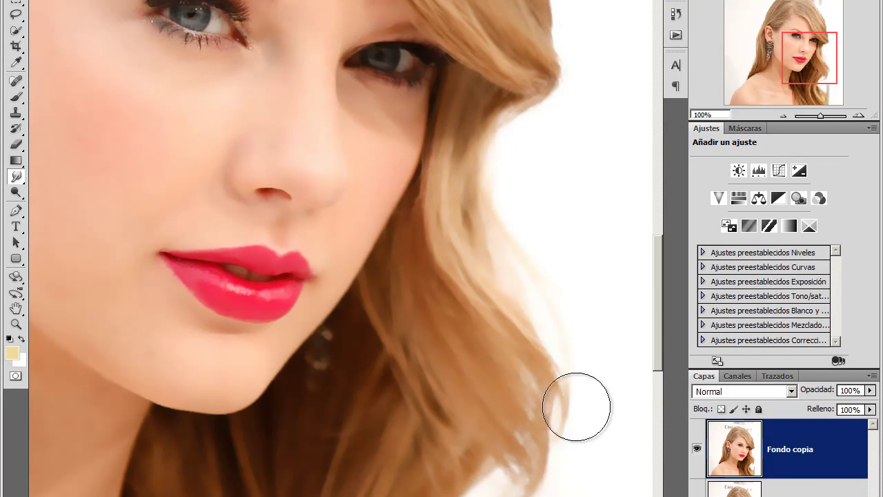
Smooth the hair strands beside the neck and around the earring
{"action": "scroll", "coordinate": [488, 378], "scroll_direction": "down", "scroll_amount": 1}
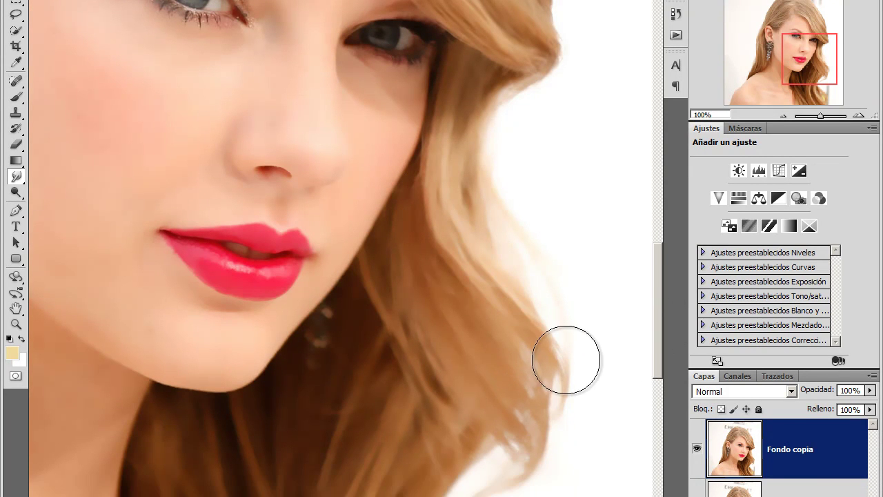
{"action": "scroll", "coordinate": [567, 357], "scroll_direction": "down", "scroll_amount": 3}
{"action": "scroll", "coordinate": [513, 378], "scroll_direction": "down", "scroll_amount": 3}
{"action": "scroll", "coordinate": [489, 396], "scroll_direction": "down", "scroll_amount": 3}
{"action": "scroll", "coordinate": [465, 390], "scroll_direction": "down", "scroll_amount": 1}
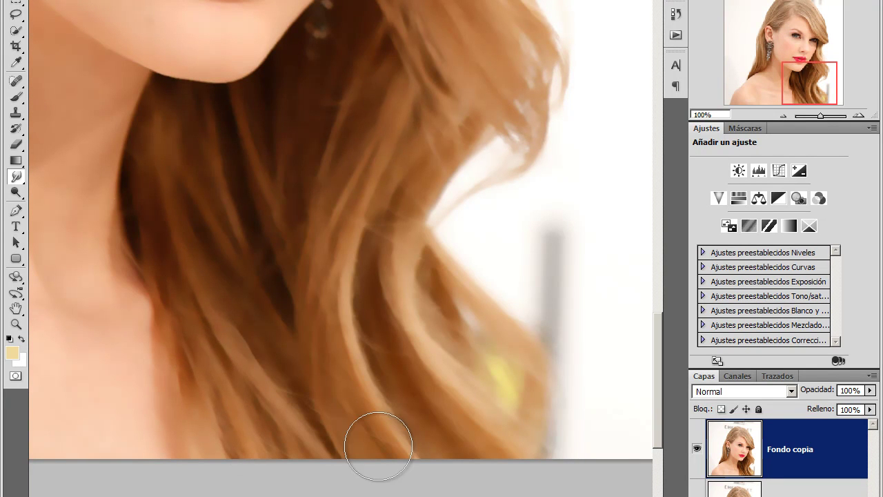
{"action": "left_click_drag", "start_coordinate": [403, 280], "coordinate": [418, 292]}
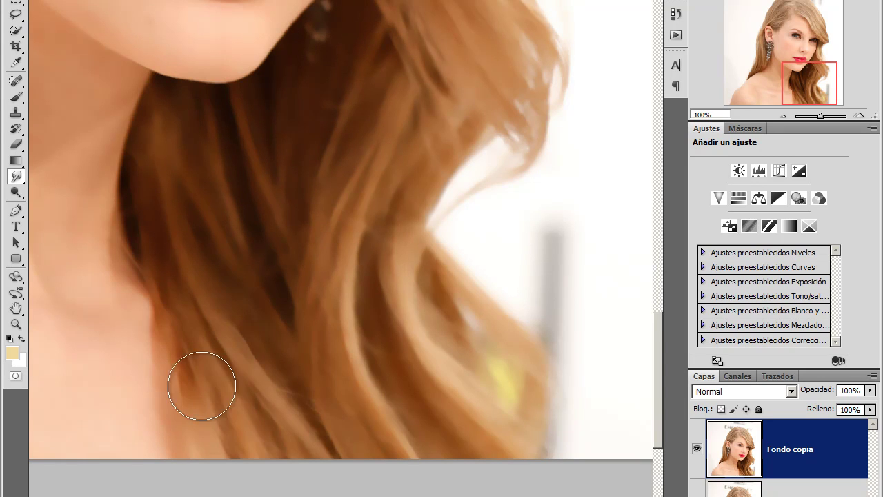
{"action": "mouse_move", "coordinate": [814, 92]}
{"action": "left_mouse_down"}
{"action": "mouse_move", "coordinate": [752, 68]}
{"action": "mouse_move", "coordinate": [752, 57]}
{"action": "left_mouse_up"}
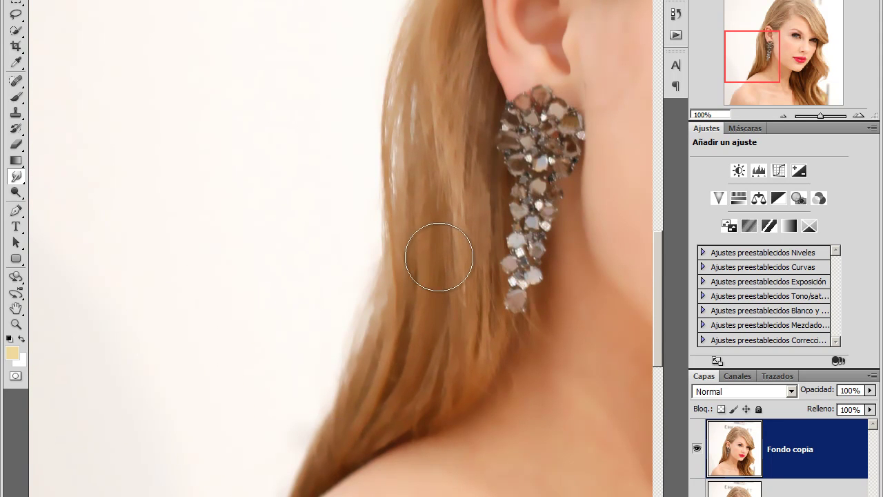
{"action": "left_click_drag", "start_coordinate": [419, 311], "coordinate": [477, 351]}
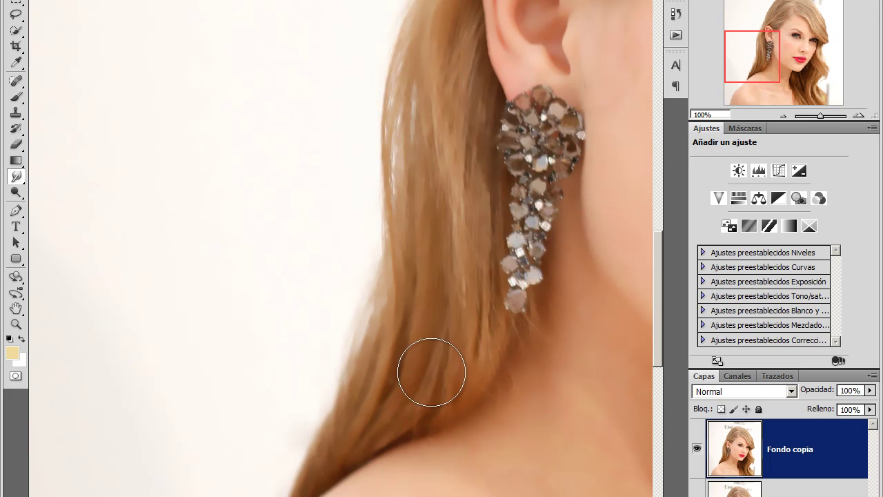
{"action": "left_click_drag", "start_coordinate": [536, 370], "coordinate": [473, 305]}
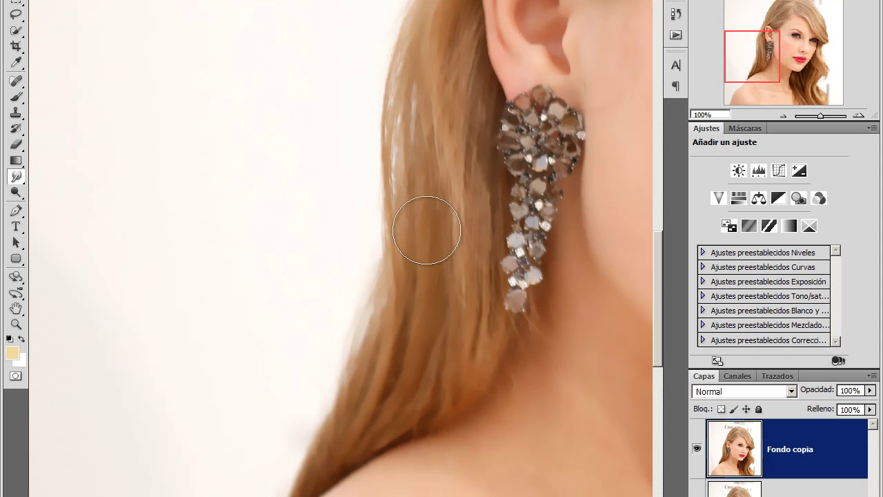
{"action": "left_click_drag", "start_coordinate": [438, 10], "coordinate": [453, 122]}
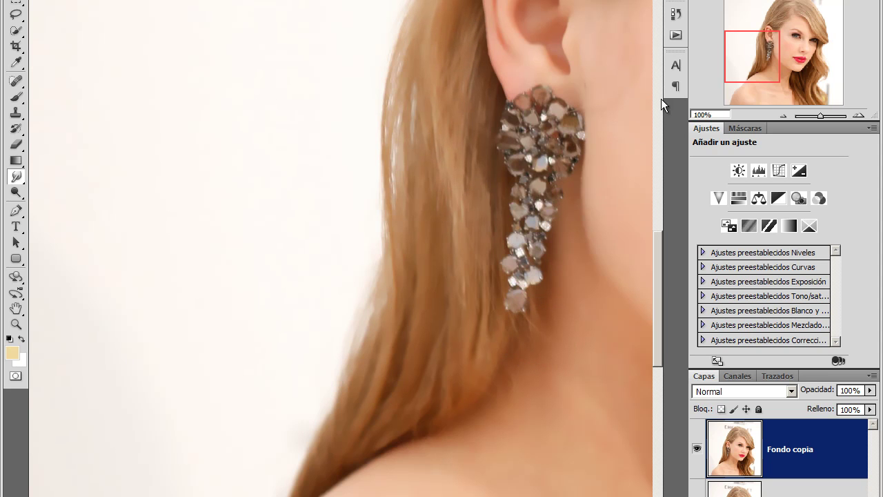
{"action": "scroll", "coordinate": [615, 134], "scroll_direction": "up", "scroll_amount": 3}
{"action": "scroll", "coordinate": [599, 142], "scroll_direction": "up", "scroll_amount": 3}
{"action": "scroll", "coordinate": [591, 149], "scroll_direction": "up", "scroll_amount": 2}
{"action": "scroll", "coordinate": [592, 149], "scroll_direction": "up", "scroll_amount": 2}
{"action": "scroll", "coordinate": [590, 145], "scroll_direction": "up", "scroll_amount": 2}
{"action": "scroll", "coordinate": [587, 142], "scroll_direction": "up", "scroll_amount": 1}
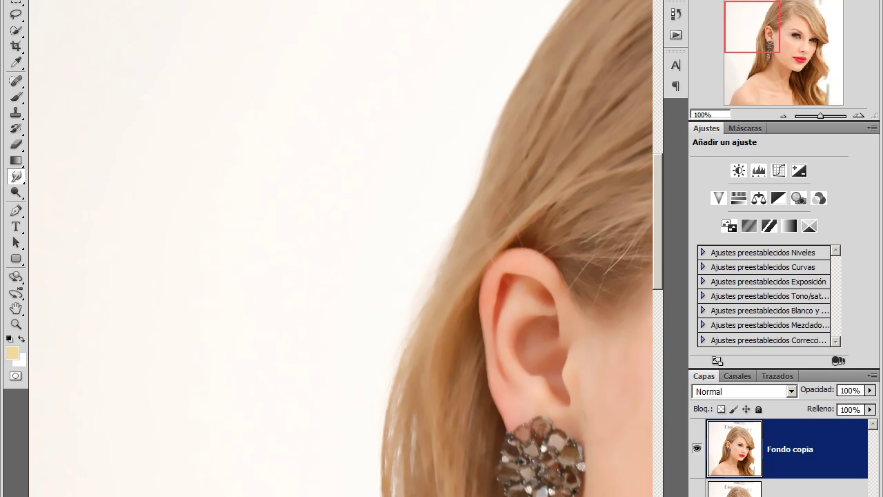
{"action": "scroll", "coordinate": [413, 248], "scroll_direction": "right", "scroll_amount": 5}
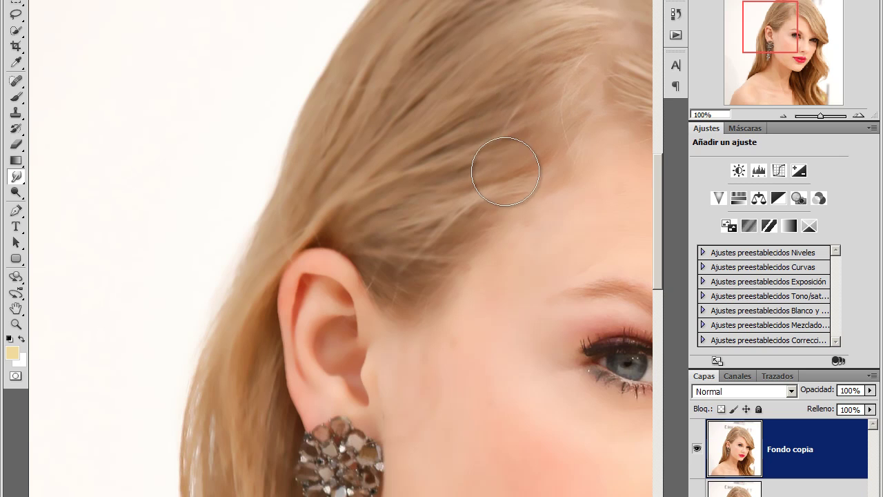
{"action": "scroll", "coordinate": [467, 84], "scroll_direction": "up", "scroll_amount": 2}
{"action": "scroll", "coordinate": [469, 88], "scroll_direction": "up", "scroll_amount": 3}
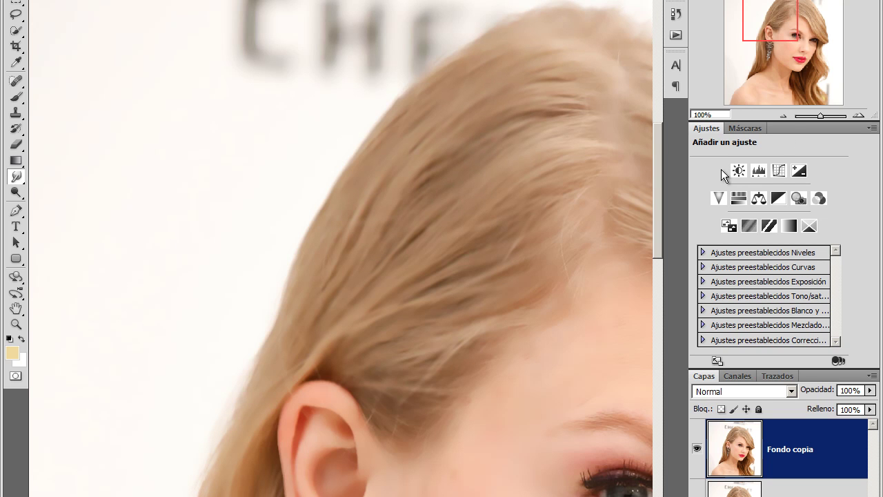
{"action": "key", "text": "ctrl+0"}
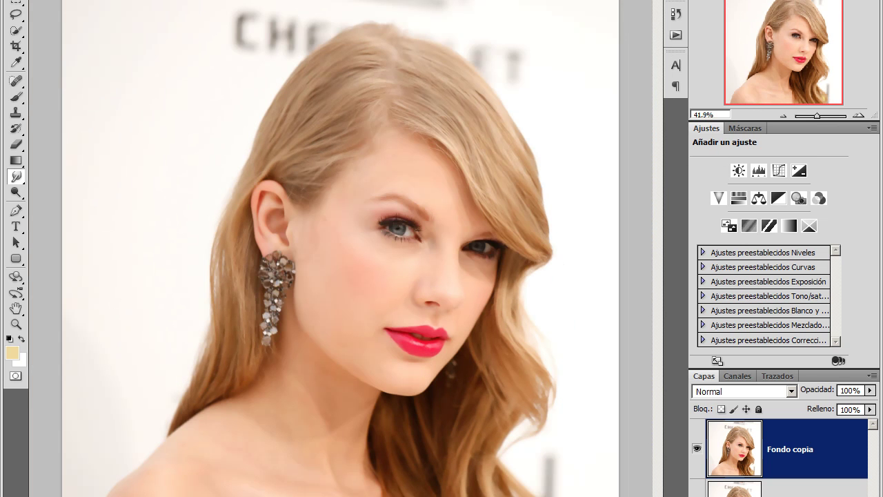
Zoom in on the lips and soften the lower lip highlights with a smaller Smudge brush
{"action": "left_click_drag", "start_coordinate": [814, 113], "coordinate": [826, 115]}
{"action": "left_click_drag", "start_coordinate": [783, 43], "coordinate": [796, 55]}
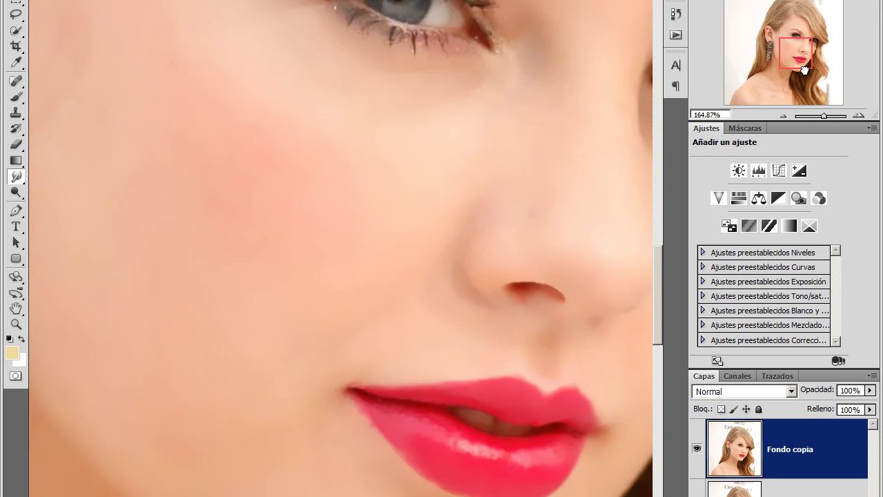
{"action": "key", "text": "bracketleft"}
{"action": "key", "text": "bracketleft"}
{"action": "key", "text": "bracketleft"}
{"action": "key", "text": "bracketleft"}
{"action": "left_click_drag", "start_coordinate": [418, 360], "coordinate": [394, 344]}
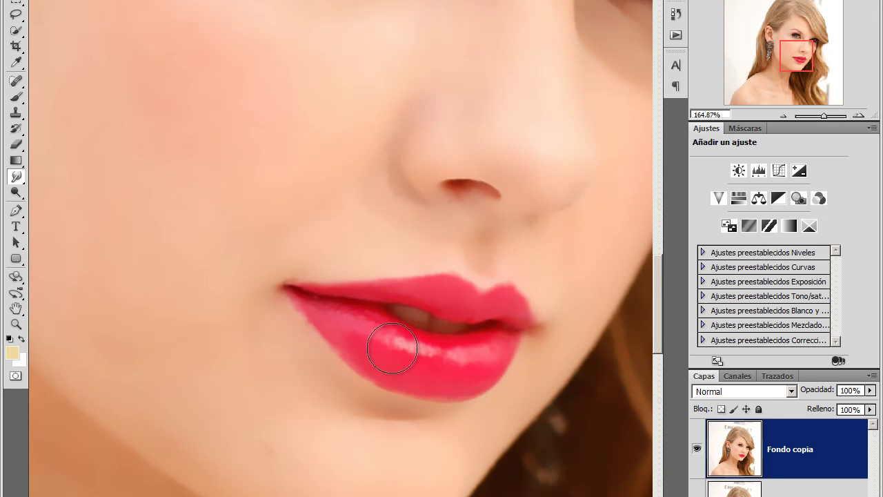
{"action": "mouse_move", "coordinate": [468, 364]}
{"action": "left_mouse_down"}
{"action": "mouse_move", "coordinate": [393, 351]}
{"action": "mouse_move", "coordinate": [357, 330]}
{"action": "mouse_move", "coordinate": [410, 358]}
{"action": "mouse_move", "coordinate": [472, 362]}
{"action": "mouse_move", "coordinate": [398, 352]}
{"action": "mouse_move", "coordinate": [455, 368]}
{"action": "left_mouse_up"}
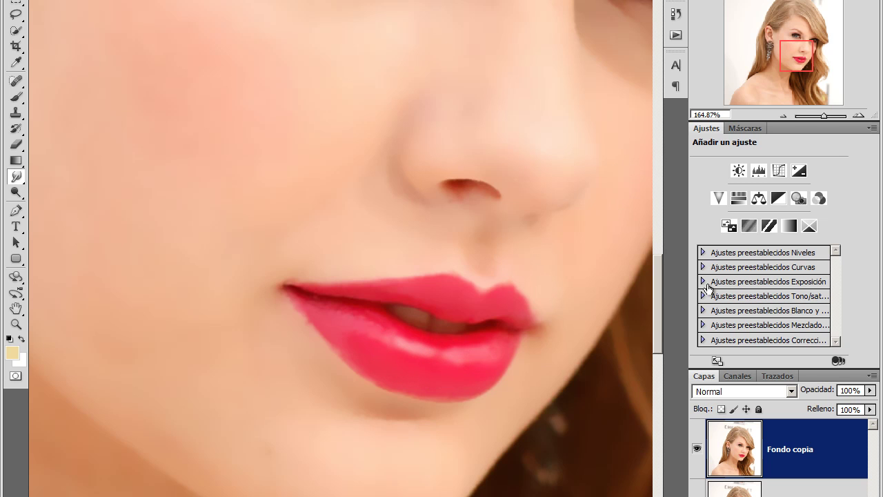
{"action": "key", "text": "ctrl+0"}
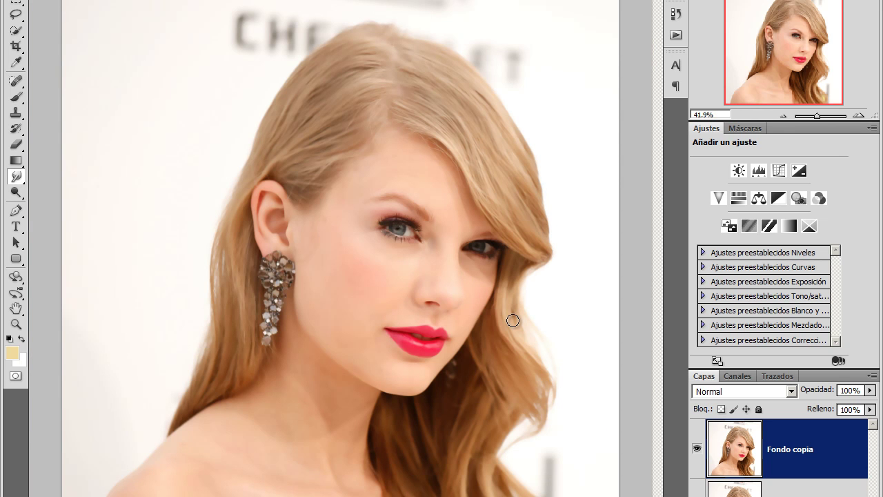
Compare the portrait with and without retouching, then duplicate Fondo copia as Fondo copia 2
{"action": "left_click", "coordinate": [697, 449]}
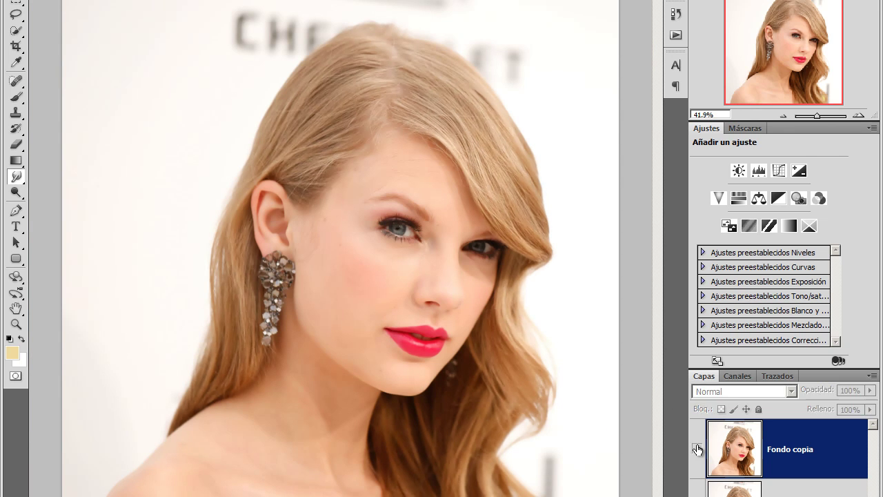
{"action": "left_click", "coordinate": [697, 449]}
{"action": "left_click", "coordinate": [696, 449]}
{"action": "left_click", "coordinate": [697, 449]}
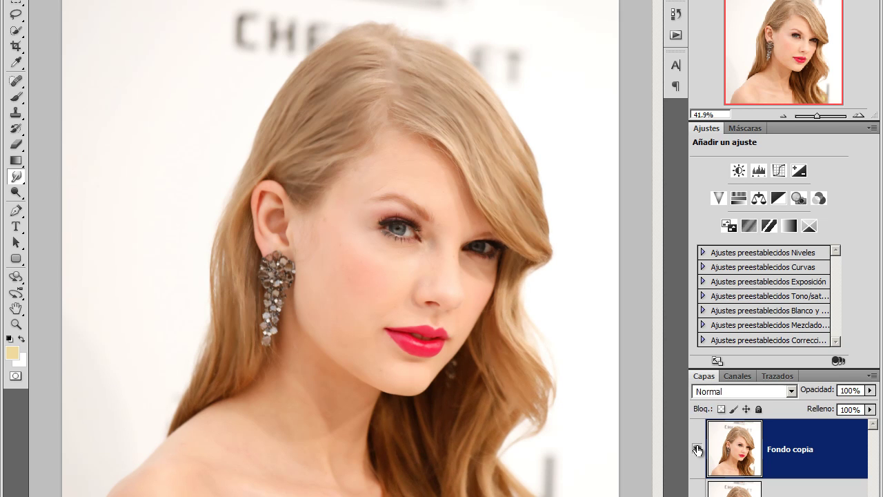
{"action": "left_click", "coordinate": [696, 450]}
{"action": "left_click_drag", "start_coordinate": [729, 447], "coordinate": [781, 449]}
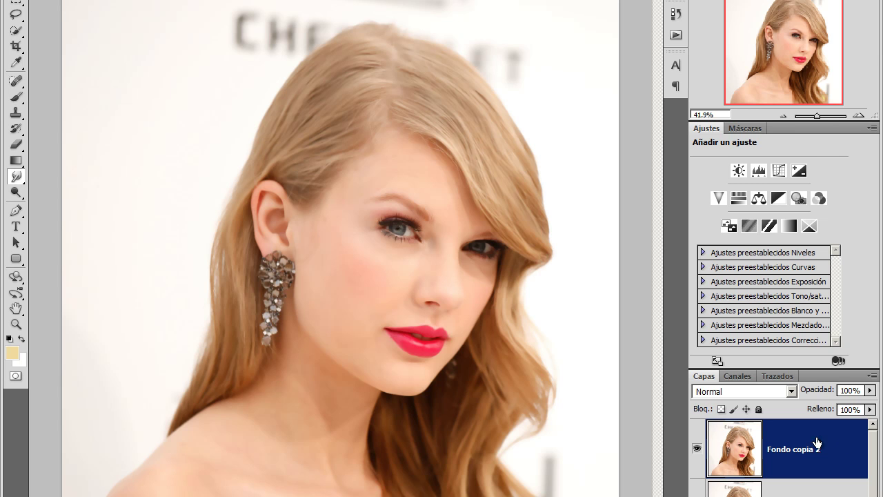
Set Fondo copia 2 to Superponer blend mode and compare the image with and without it
{"action": "left_click", "coordinate": [792, 391]}
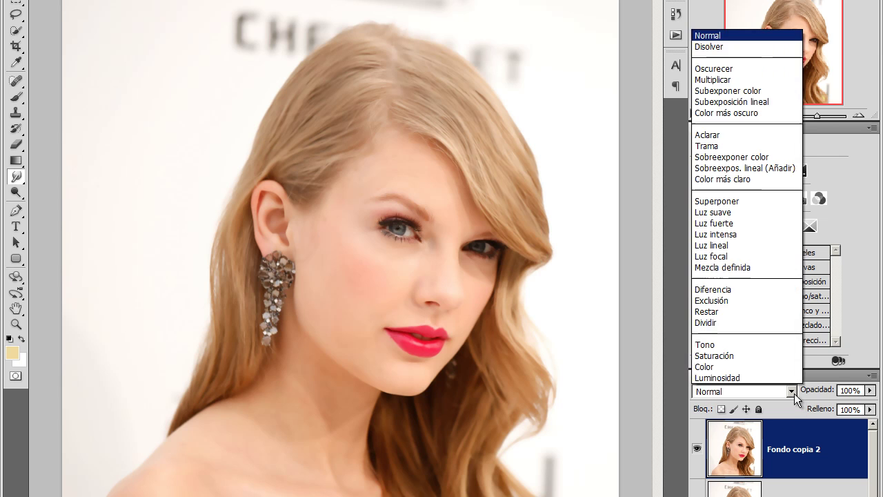
{"action": "left_click", "coordinate": [756, 202]}
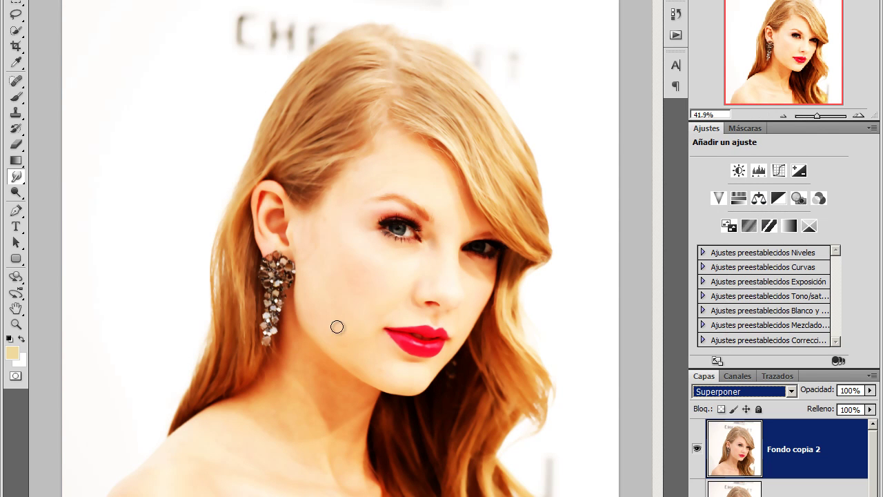
{"action": "left_click", "coordinate": [697, 451]}
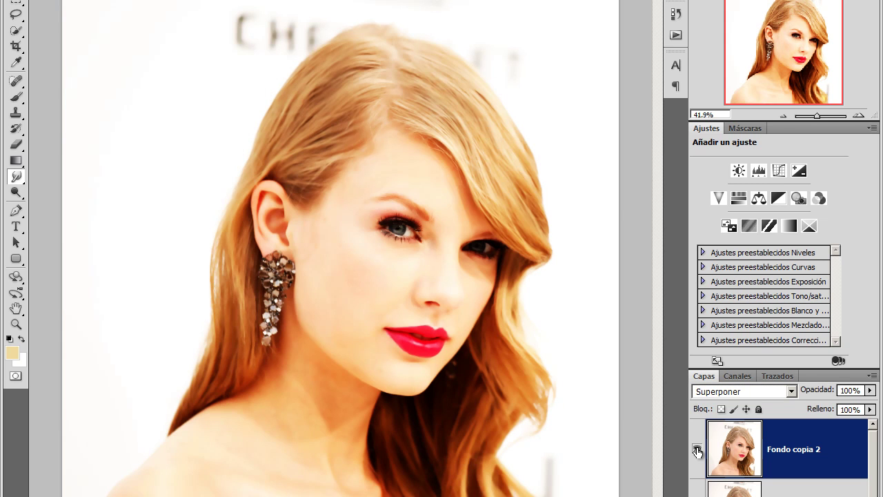
{"action": "left_click", "coordinate": [698, 450]}
{"action": "left_click", "coordinate": [697, 450]}
{"action": "left_click", "coordinate": [697, 451]}
{"action": "left_click", "coordinate": [698, 450]}
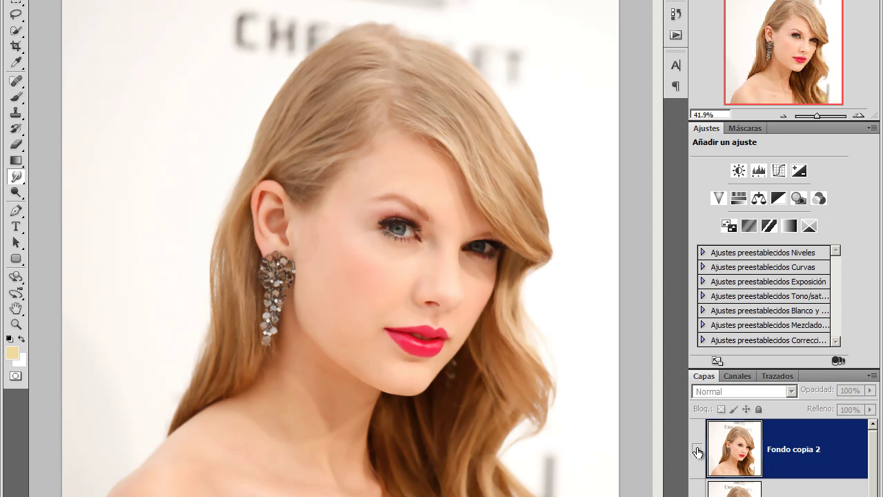
{"action": "left_click", "coordinate": [698, 451]}
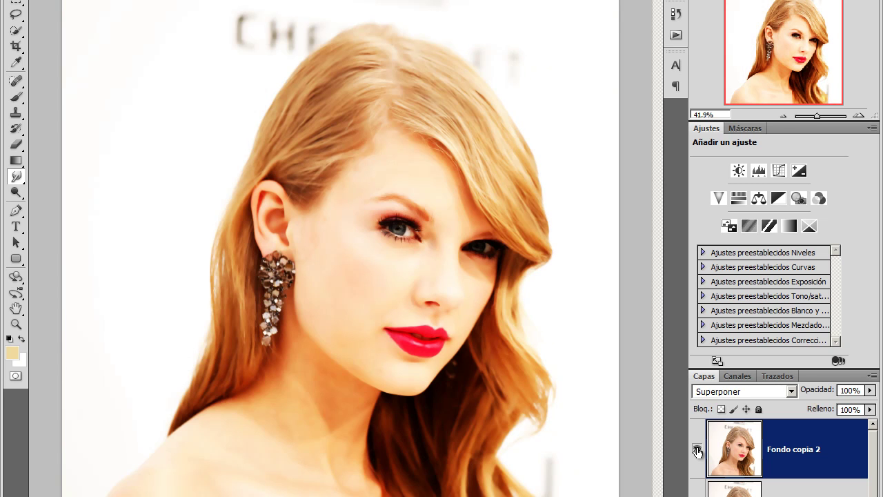
{"action": "left_click", "coordinate": [697, 451]}
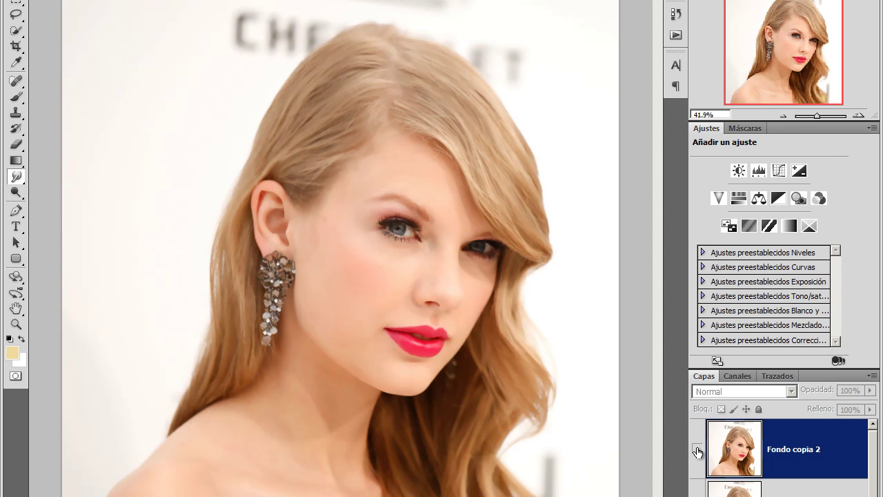
{"action": "left_click", "coordinate": [697, 451]}
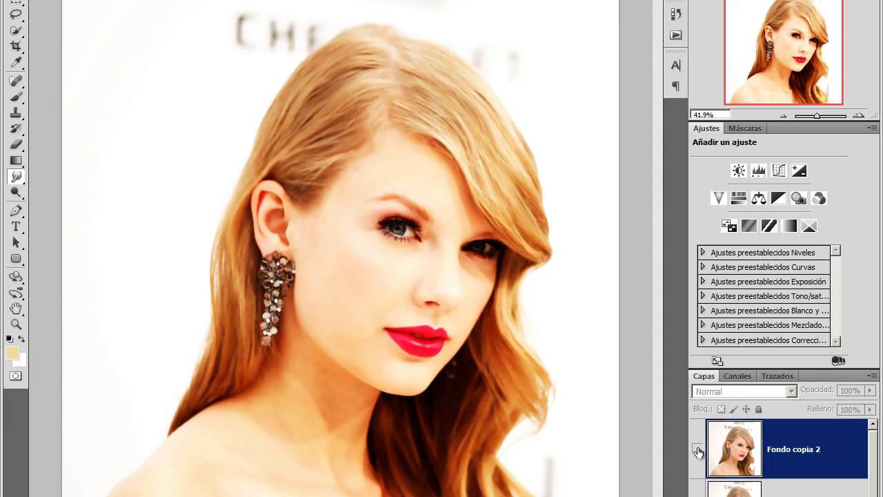
{"action": "left_click", "coordinate": [697, 451]}
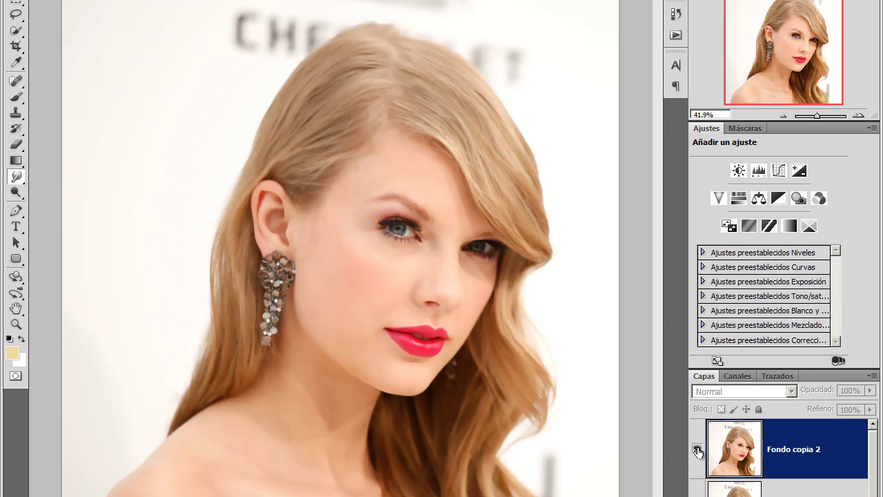
{"action": "left_click", "coordinate": [697, 452]}
Lower Fondo copia 2's opacity to 60% and compare the result against the original
{"action": "left_click_drag", "start_coordinate": [870, 391], "coordinate": [847, 409]}
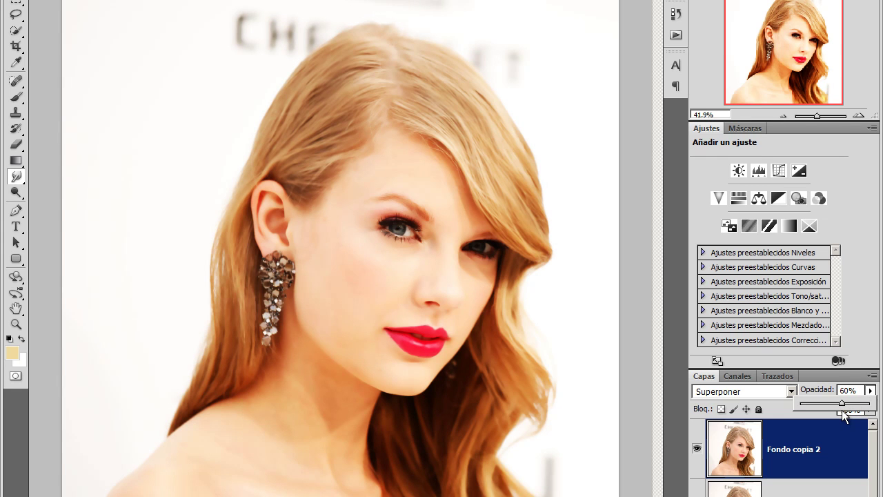
{"action": "left_click", "coordinate": [697, 452]}
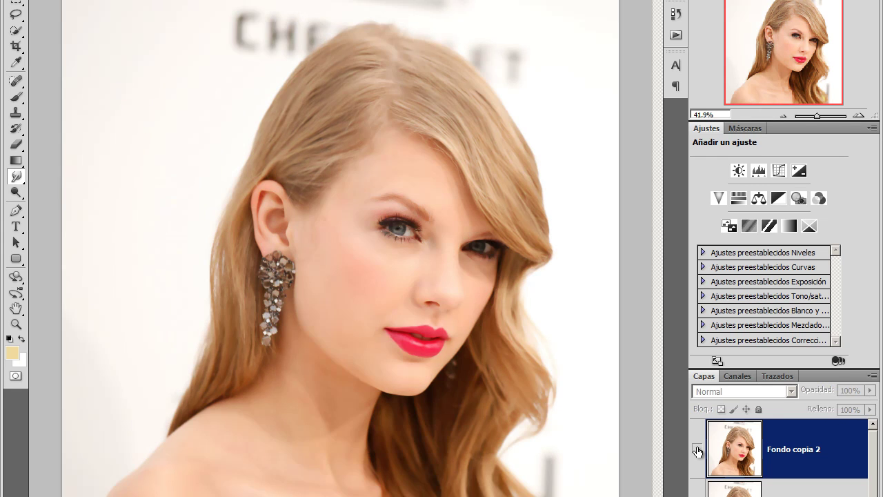
{"action": "left_click", "coordinate": [697, 451]}
{"action": "left_click", "coordinate": [696, 451]}
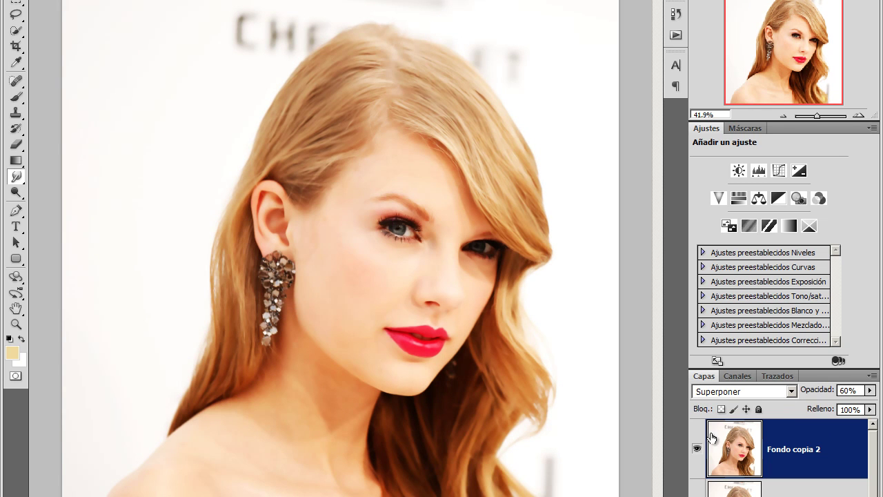
{"action": "left_click", "coordinate": [697, 449]}
{"action": "left_click", "coordinate": [698, 448]}
Zoom in on the eyes and lighten the left iris with an enlarged Dodge brush
{"action": "key", "text": "ctrl+1"}
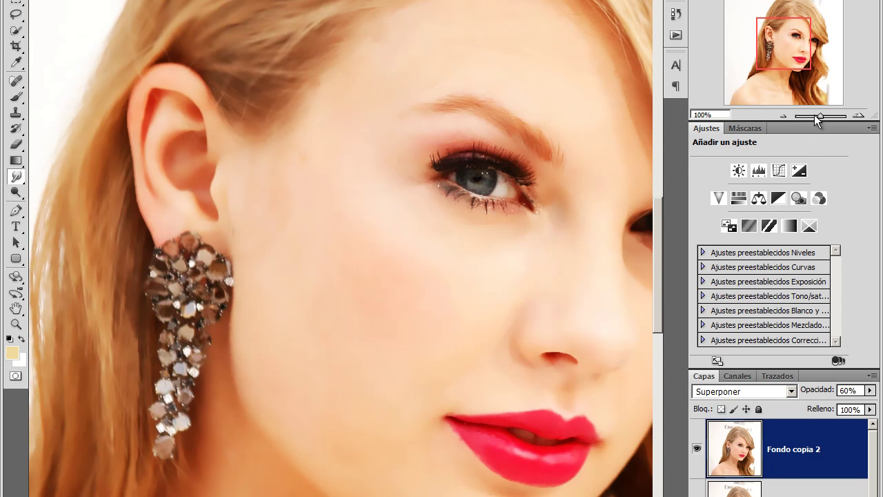
{"action": "left_click_drag", "start_coordinate": [817, 116], "coordinate": [823, 115]}
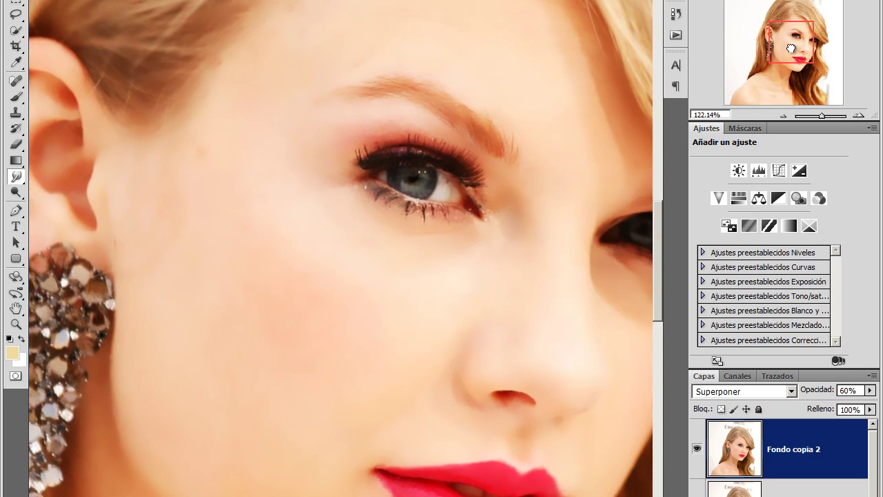
{"action": "left_click_drag", "start_coordinate": [777, 51], "coordinate": [791, 48]}
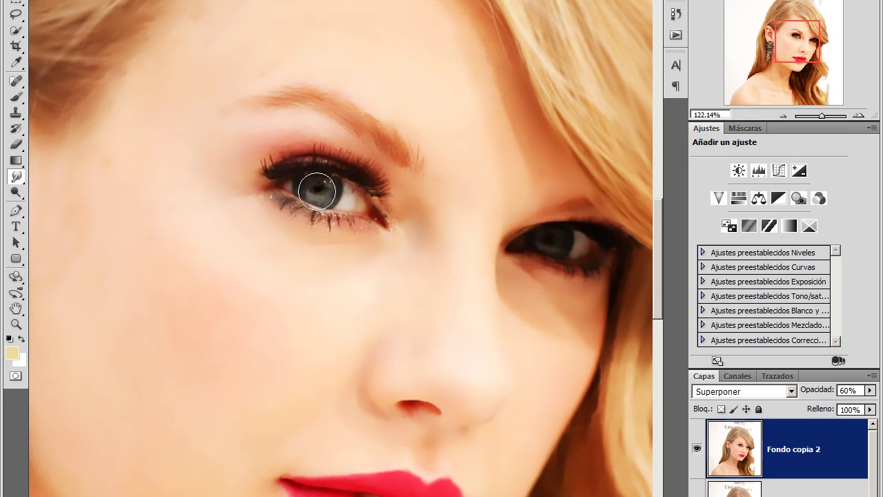
{"action": "left_click", "coordinate": [15, 192]}
{"action": "left_click_drag", "start_coordinate": [357, 198], "coordinate": [314, 185]}
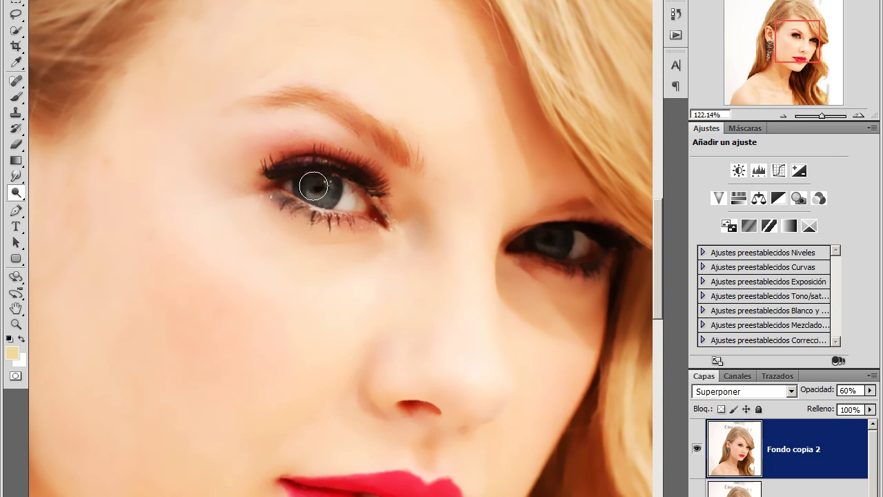
{"action": "key", "text": "bracketright"}
{"action": "left_click_drag", "start_coordinate": [314, 184], "coordinate": [315, 185]}
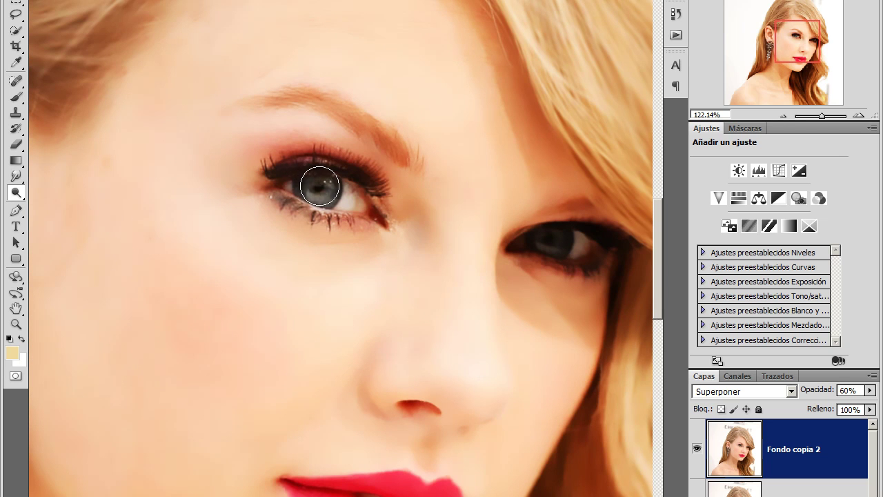
Reselect Dodge on the Fondo copia layer and lighten both irises
{"action": "right_click", "coordinate": [21, 198]}
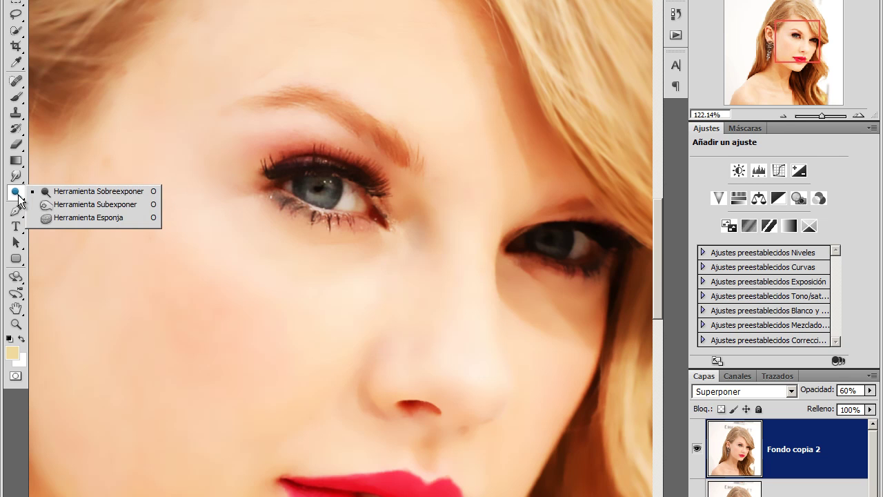
{"action": "left_click", "coordinate": [88, 194]}
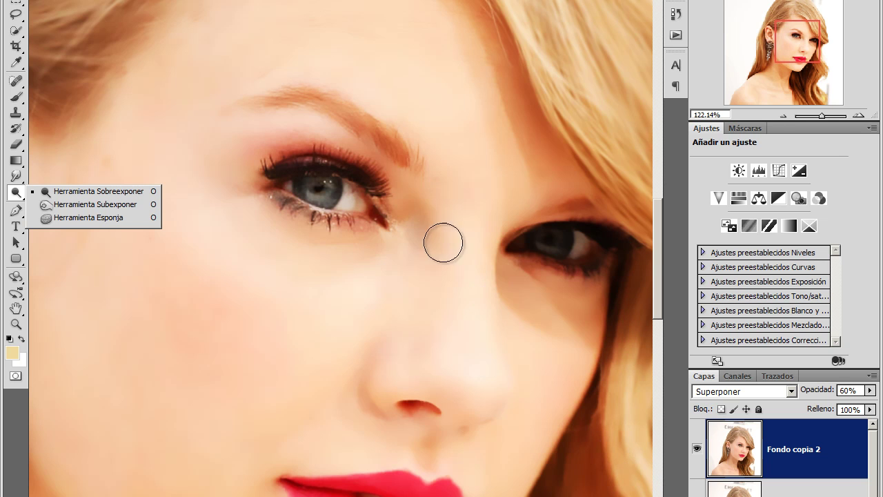
{"action": "key", "text": "alt+bracketleft"}
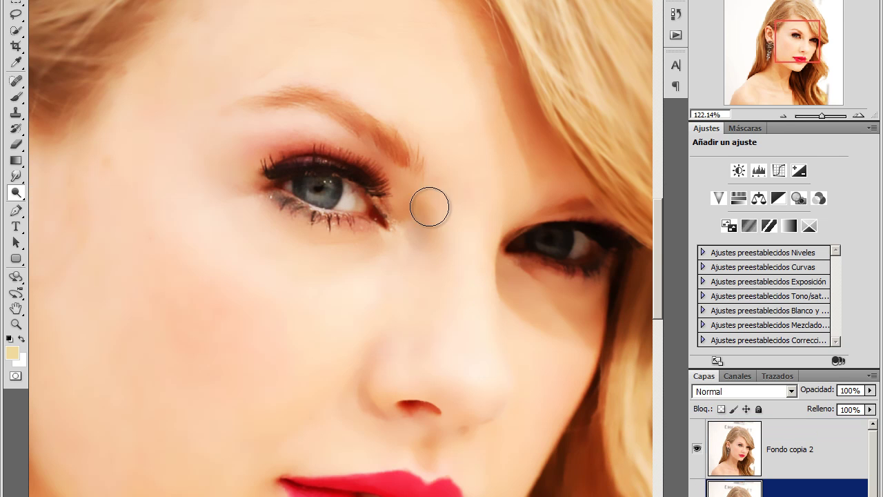
{"action": "mouse_move", "coordinate": [321, 176]}
{"action": "left_mouse_down"}
{"action": "mouse_move", "coordinate": [312, 185]}
{"action": "mouse_move", "coordinate": [324, 188]}
{"action": "left_mouse_up"}
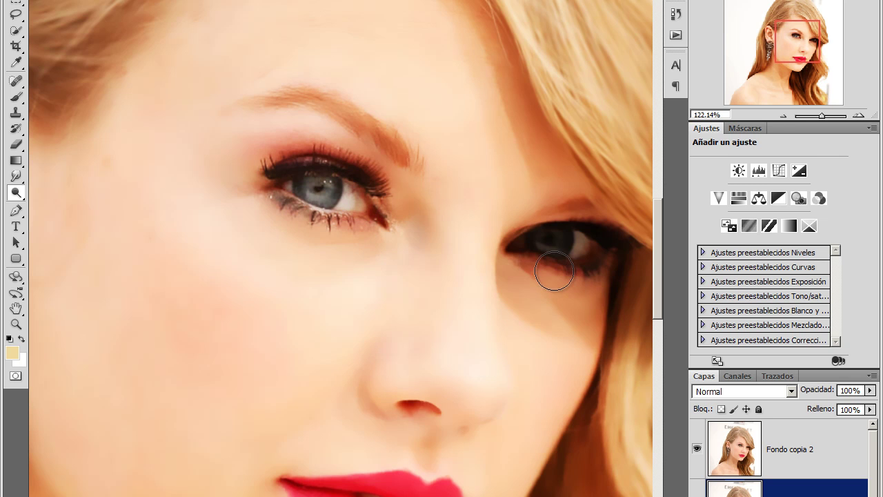
{"action": "left_click_drag", "start_coordinate": [553, 243], "coordinate": [551, 242]}
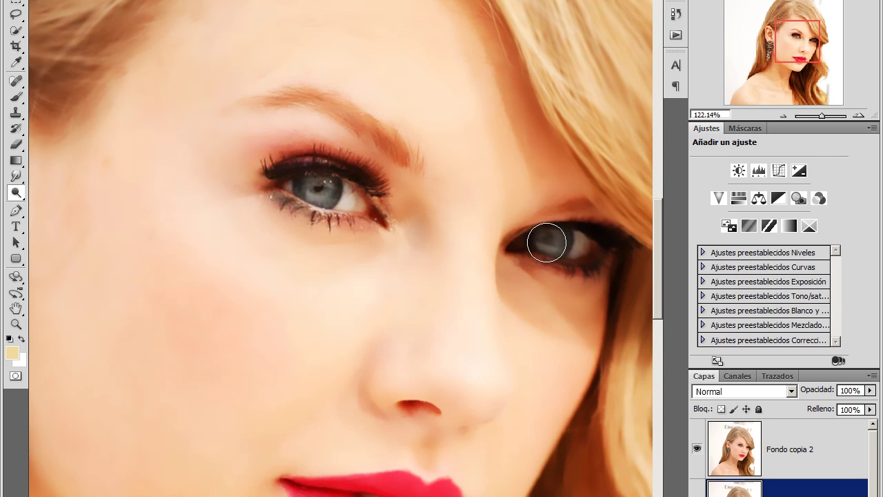
{"action": "mouse_move", "coordinate": [335, 196]}
{"action": "left_mouse_down"}
{"action": "mouse_move", "coordinate": [365, 187]}
{"action": "mouse_move", "coordinate": [311, 173]}
{"action": "mouse_move", "coordinate": [331, 186]}
{"action": "left_mouse_up"}
{"action": "mouse_move", "coordinate": [557, 248]}
{"action": "left_mouse_down"}
{"action": "mouse_move", "coordinate": [543, 244]}
{"action": "mouse_move", "coordinate": [571, 250]}
{"action": "left_mouse_up"}
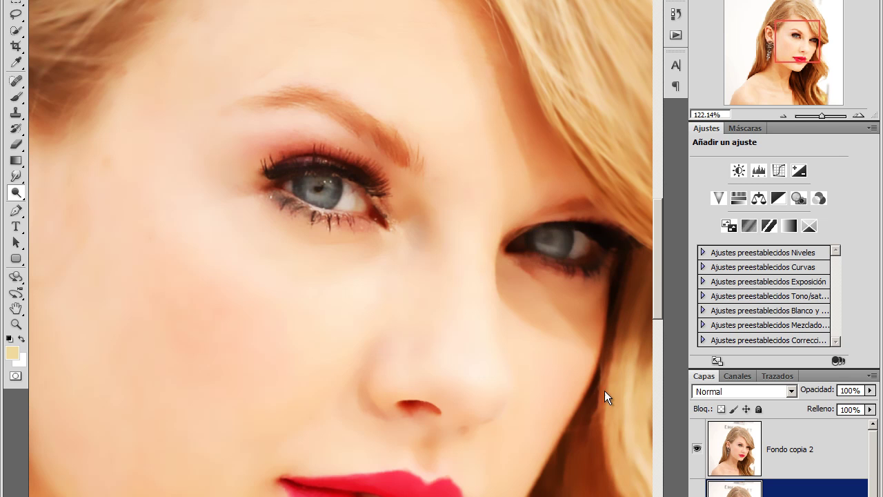
{"action": "left_click_drag", "start_coordinate": [522, 237], "coordinate": [573, 245]}
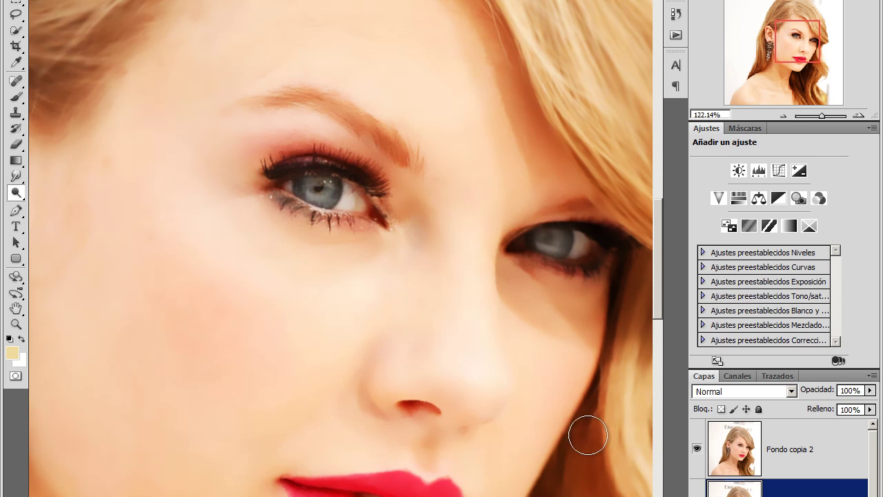
{"action": "key", "text": "ctrl+apostrophe"}
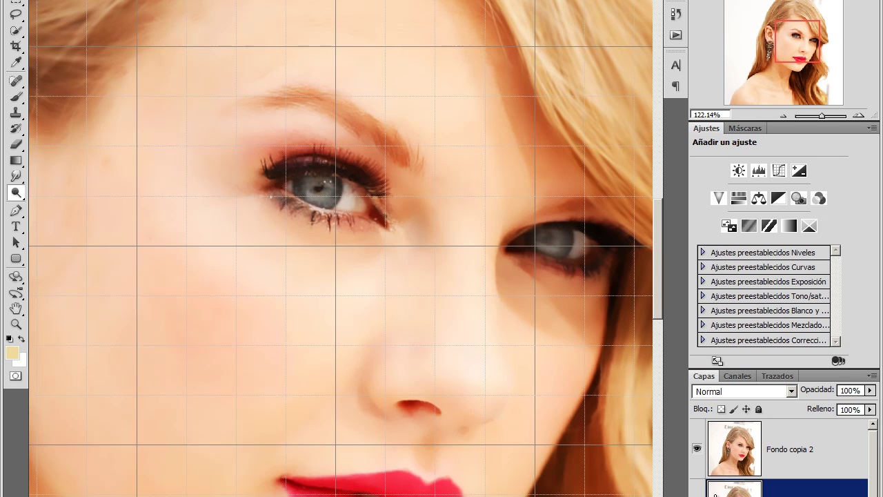
{"action": "key", "text": "ctrl+apostrophe"}
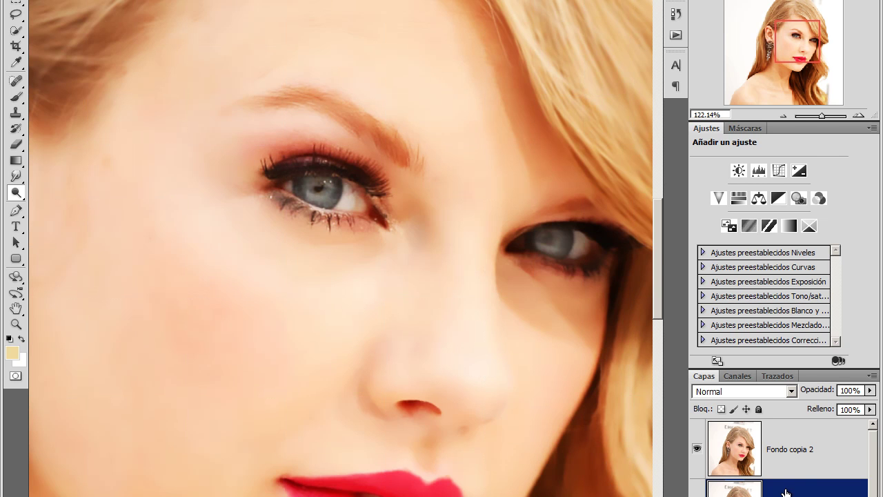
{"action": "key", "text": "ctrl+0"}
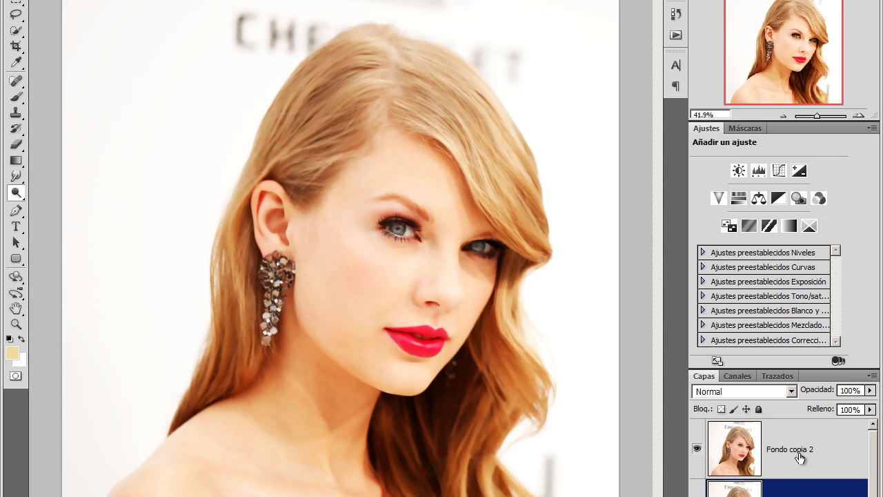
With Fondo copia 2 selected, show the Canales panel, check Rojo, and load RGB as a selection
{"action": "left_click", "coordinate": [800, 459]}
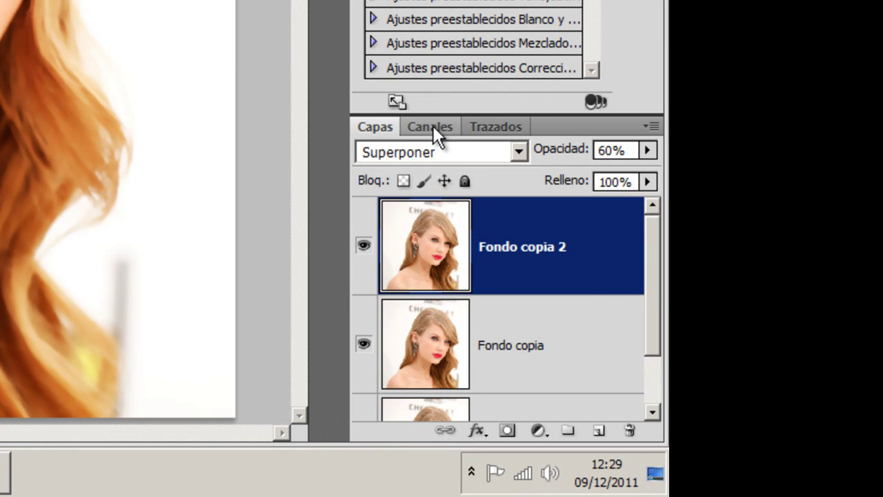
{"action": "left_click", "coordinate": [432, 126]}
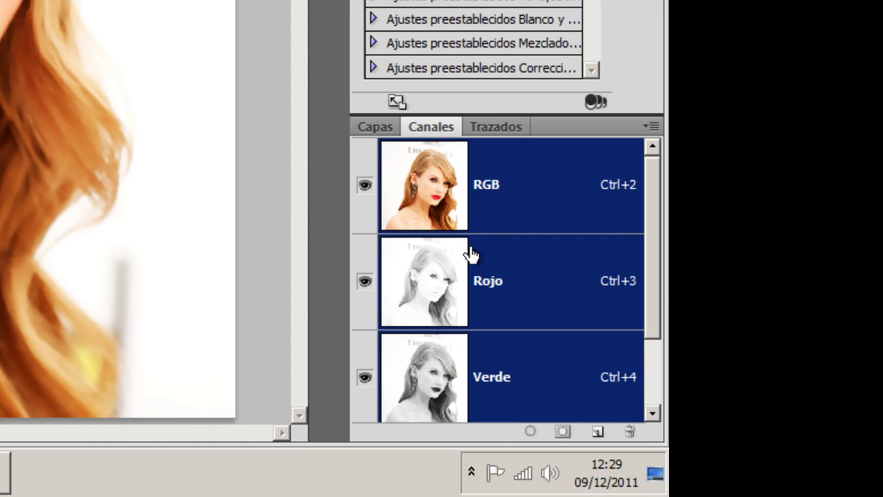
{"action": "left_click_drag", "start_coordinate": [660, 292], "coordinate": [660, 393]}
{"action": "scroll", "coordinate": [661, 393], "scroll_direction": "up", "scroll_amount": 3}
{"action": "left_click", "coordinate": [364, 280]}
{"action": "left_click", "coordinate": [364, 280]}
{"action": "left_click", "coordinate": [428, 195], "text": "ctrl"}
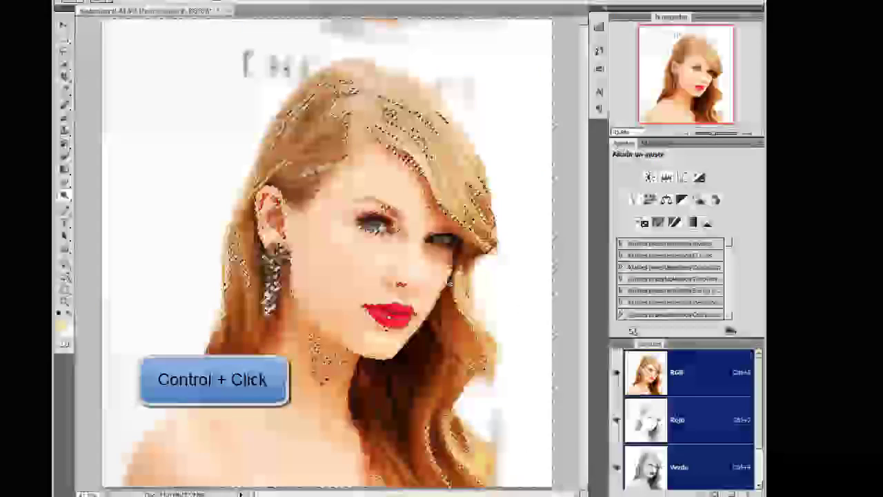
Load the RGB channel's bright areas as a selection and return to the Layers list
{"action": "left_click", "coordinate": [646, 381], "text": "ctrl"}
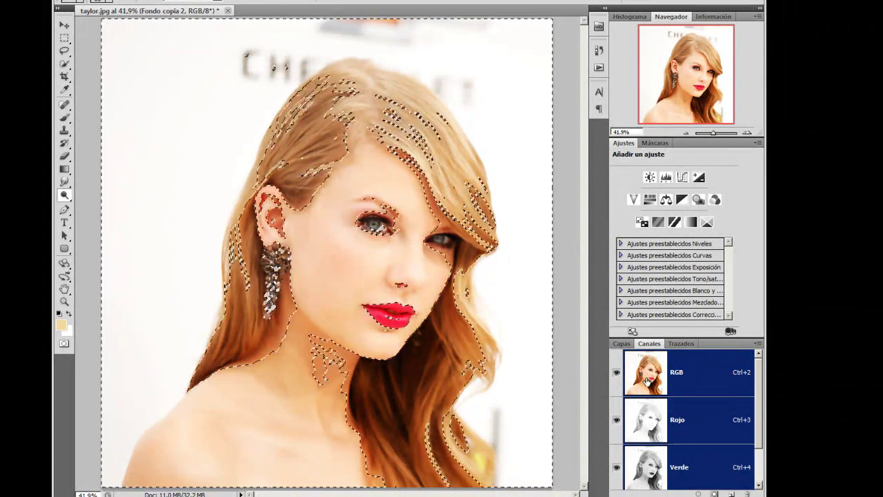
{"action": "left_click", "coordinate": [620, 344]}
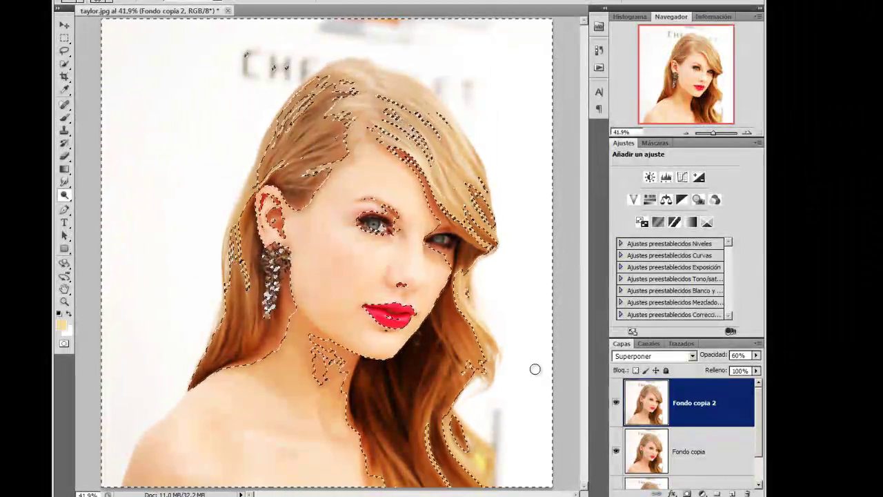
{"action": "key", "text": "ctrl+j"}
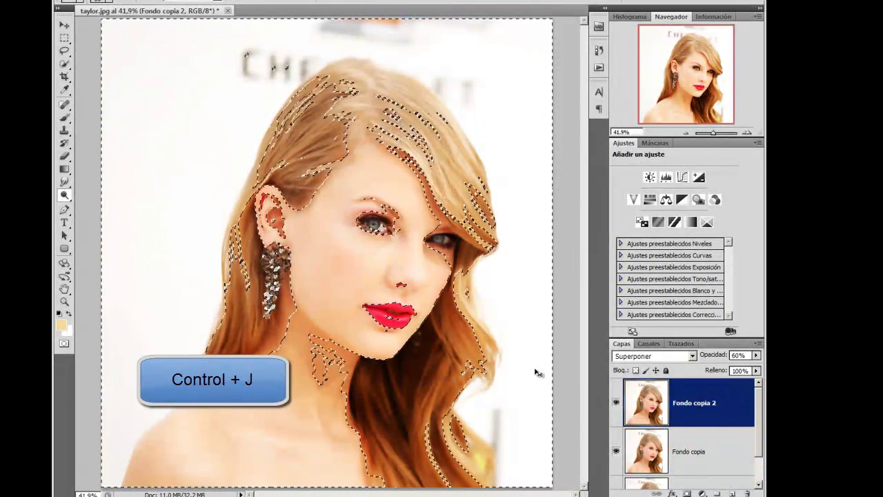
Copy the selected areas to a new layer Capa 1 blended in Luz intensa
{"action": "key", "text": "ctrl+j"}
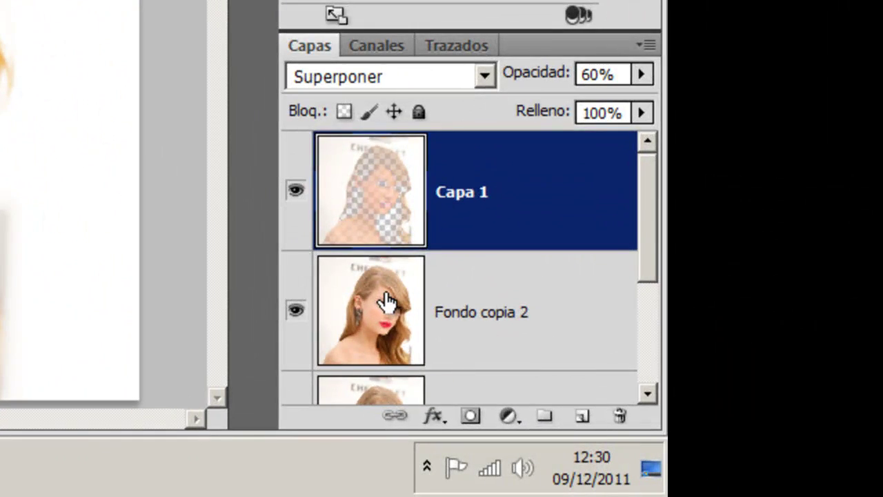
{"action": "left_click", "coordinate": [416, 317]}
{"action": "left_click", "coordinate": [417, 227]}
{"action": "left_click", "coordinate": [485, 78]}
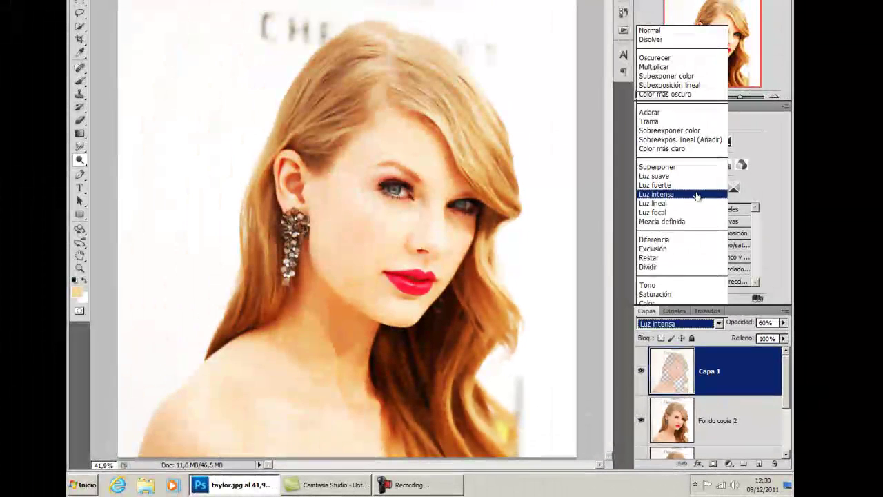
{"action": "left_click", "coordinate": [683, 172]}
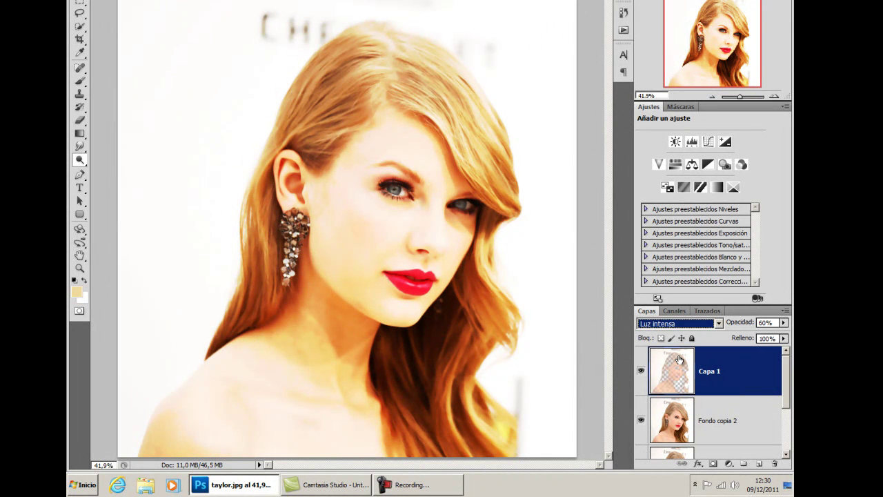
Load Capa 1's pixels as a selection and add an empty Capa 2 above it
{"action": "left_click", "coordinate": [679, 368], "text": "ctrl"}
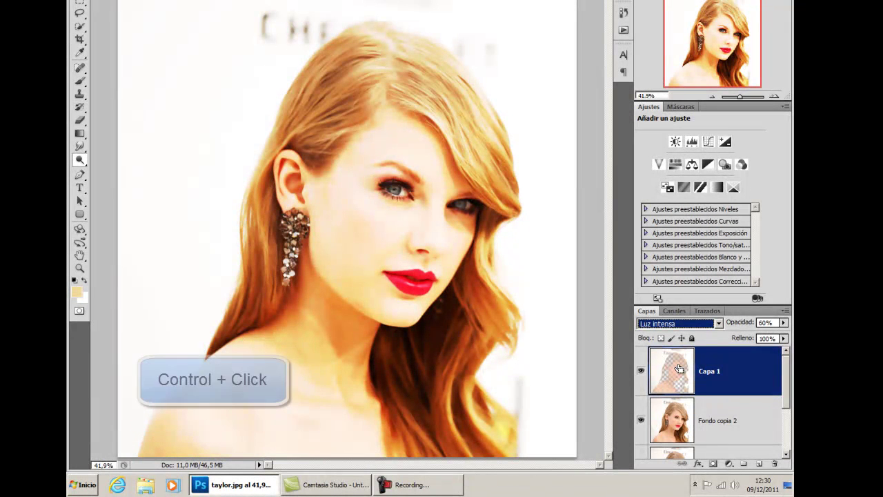
{"action": "left_click", "coordinate": [679, 368], "text": "ctrl"}
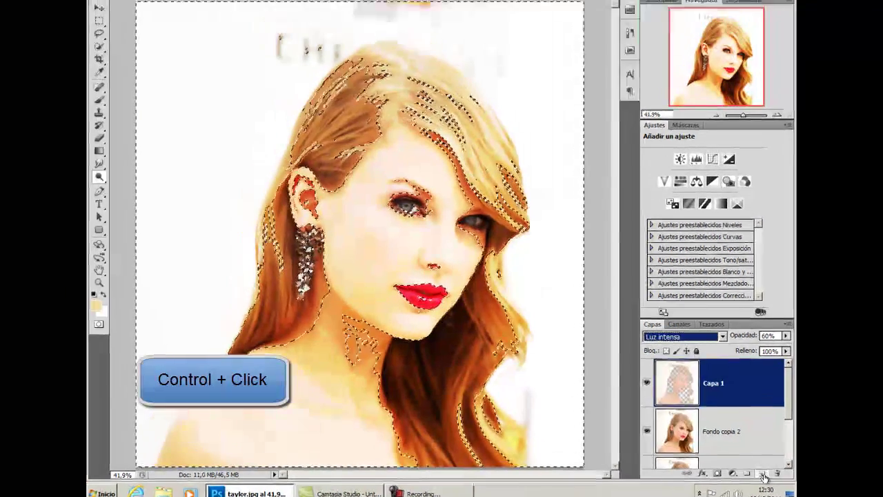
{"action": "left_click", "coordinate": [764, 474]}
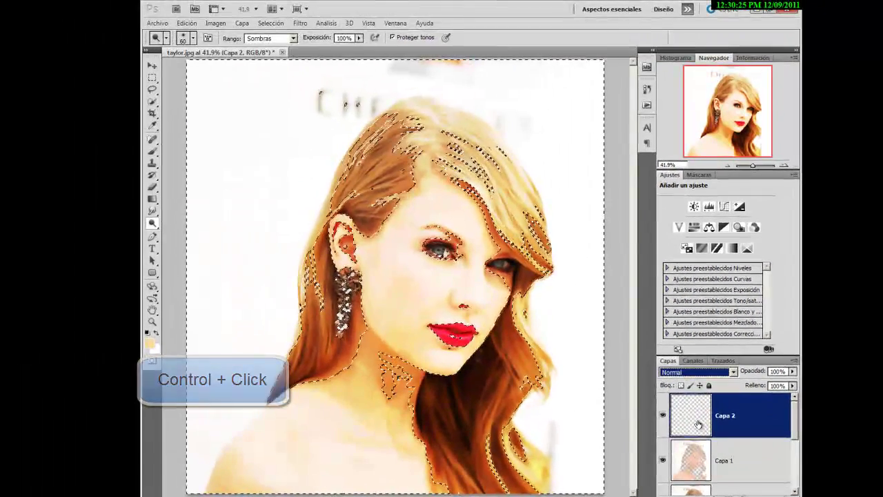
Fill Capa 2 with Blanco inside the loaded selection using Edición > Rellenar
{"action": "left_click", "coordinate": [186, 23]}
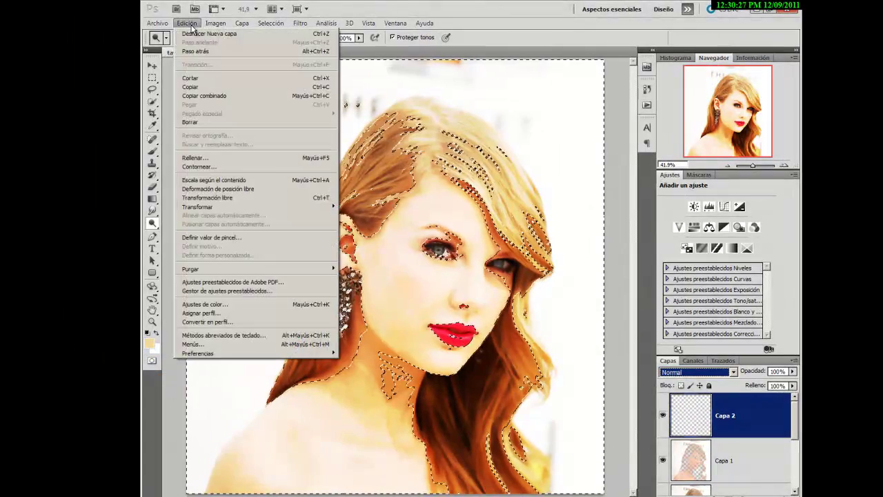
{"action": "left_click", "coordinate": [205, 159]}
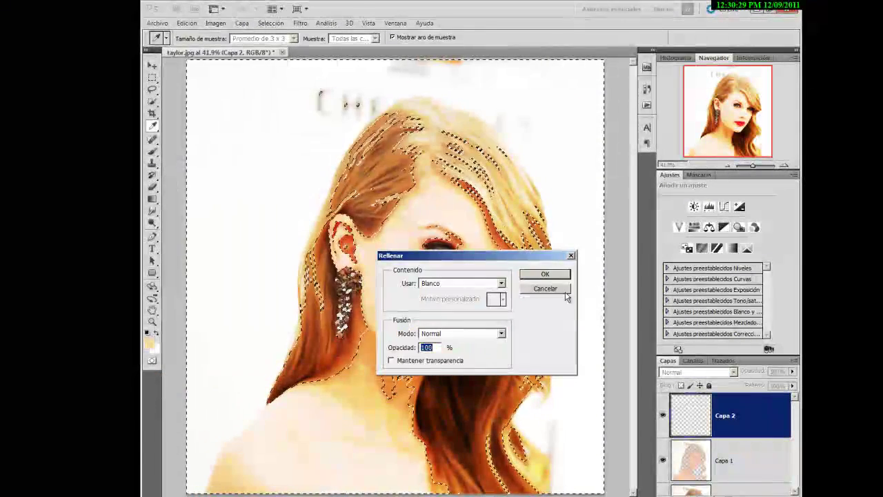
{"action": "left_click", "coordinate": [548, 276]}
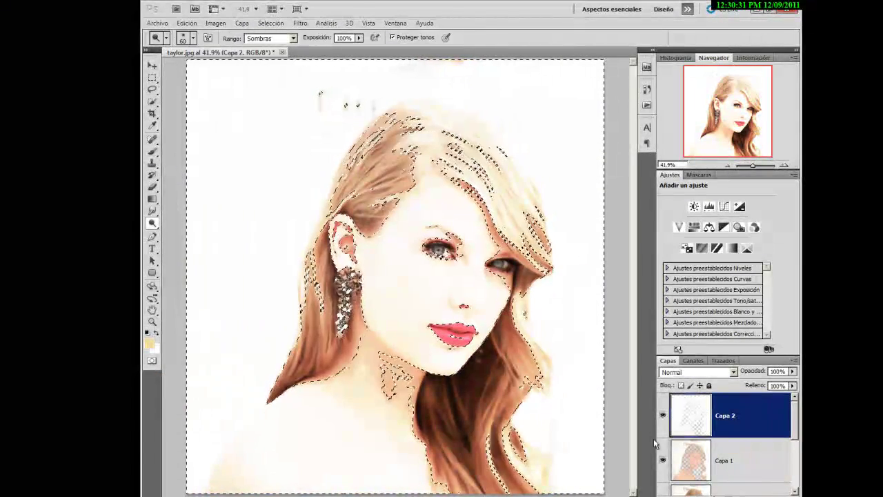
{"action": "left_click", "coordinate": [732, 372]}
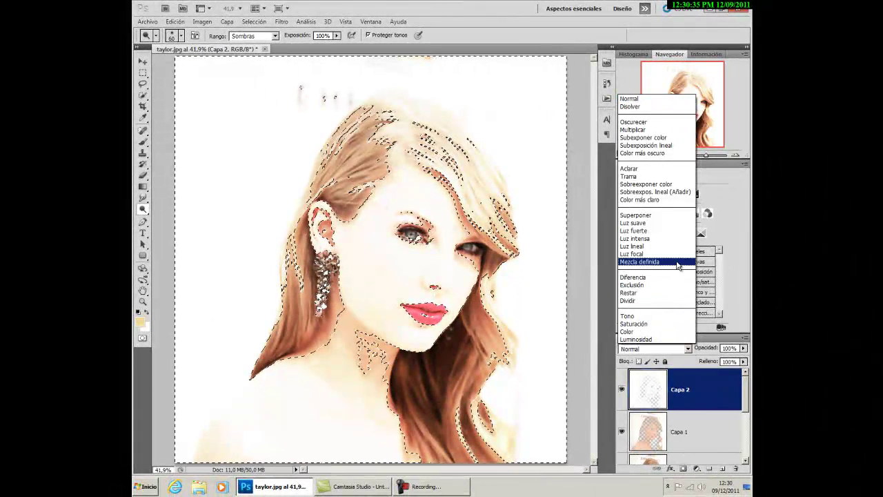
Blend Capa 2 in Luz suave, then check Capa 1's Luz intensa 60% settings and return to Capa 2
{"action": "left_click", "coordinate": [661, 223]}
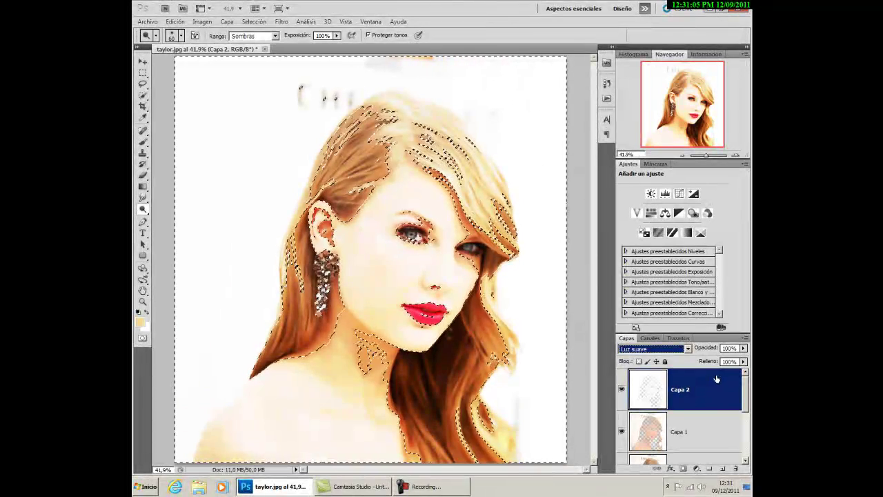
{"action": "left_click", "coordinate": [677, 441]}
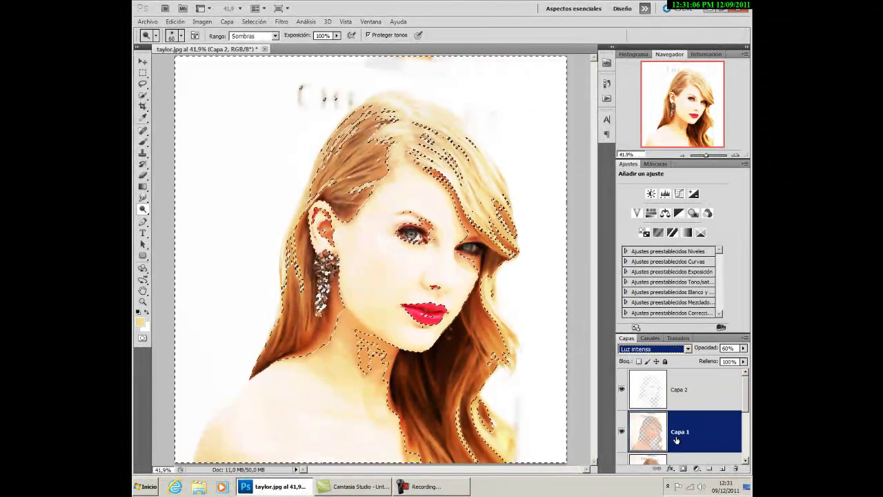
{"action": "left_click", "coordinate": [682, 391]}
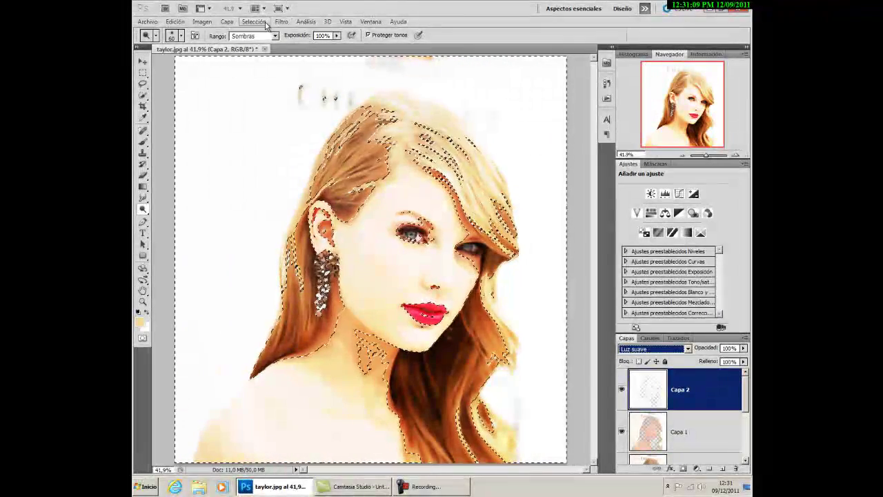
Drop the bright-area selection with Selección > Deseleccionar
{"action": "left_click", "coordinate": [254, 22]}
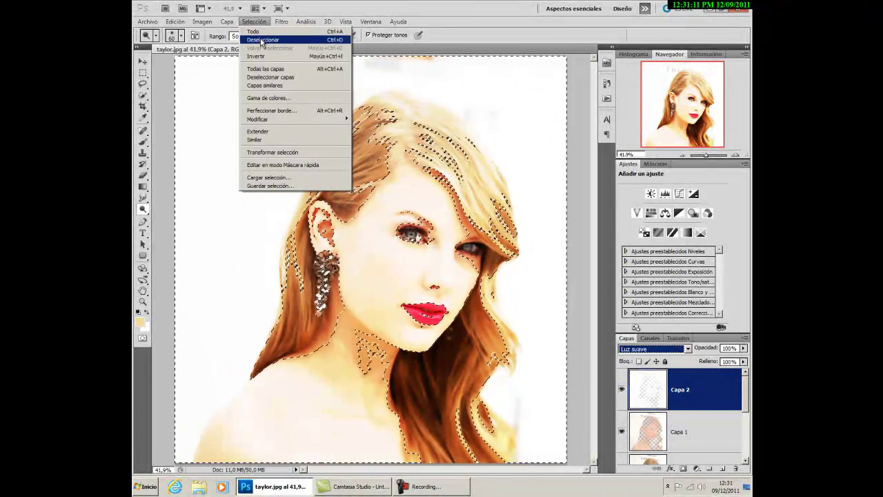
{"action": "left_click", "coordinate": [262, 39]}
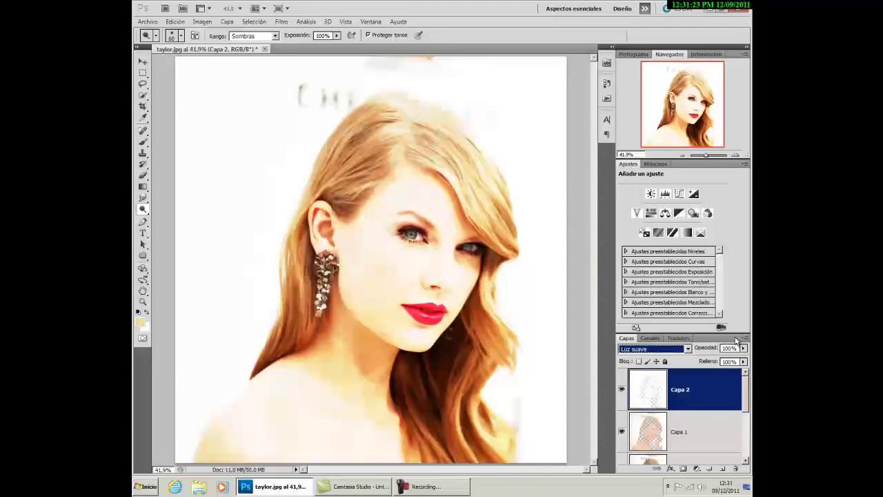
Merge all visible layers into a new Capa 3 with Combinar visibles
{"action": "left_click", "coordinate": [744, 337]}
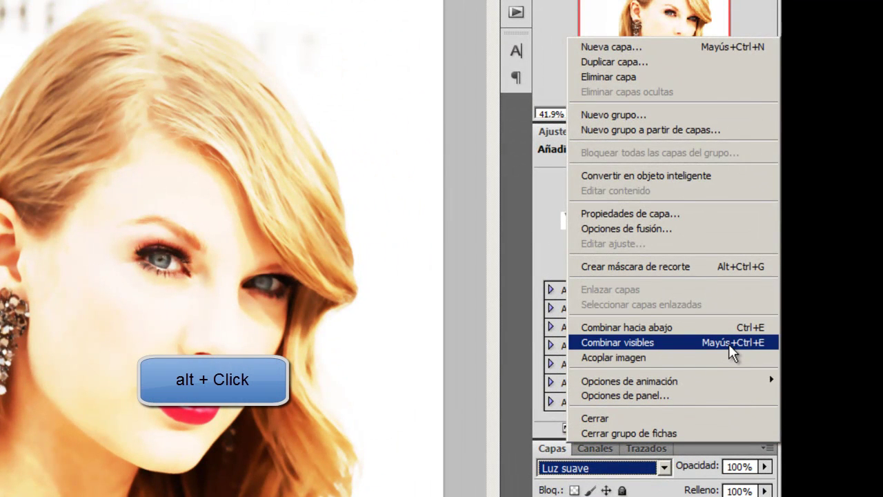
{"action": "left_click", "coordinate": [732, 343], "text": "alt"}
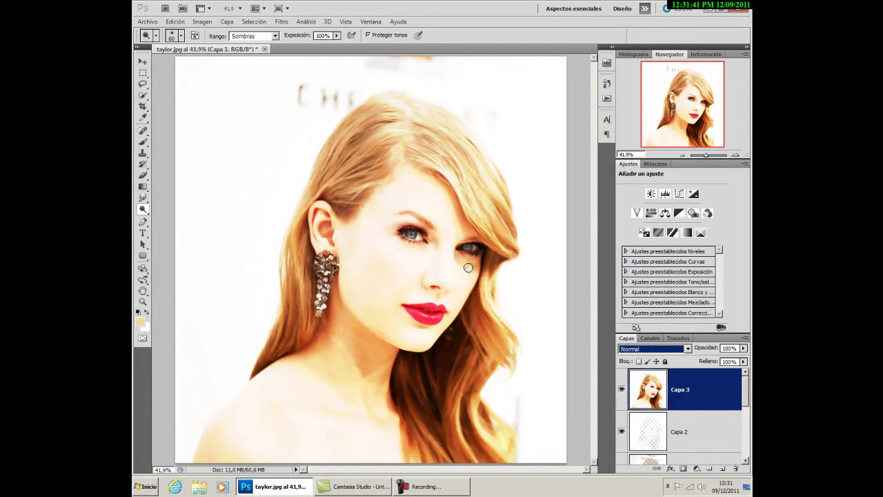
Sample a warm orange skin tone beside the eye with the Eyedropper as the foreground colour
{"action": "left_click", "coordinate": [143, 117]}
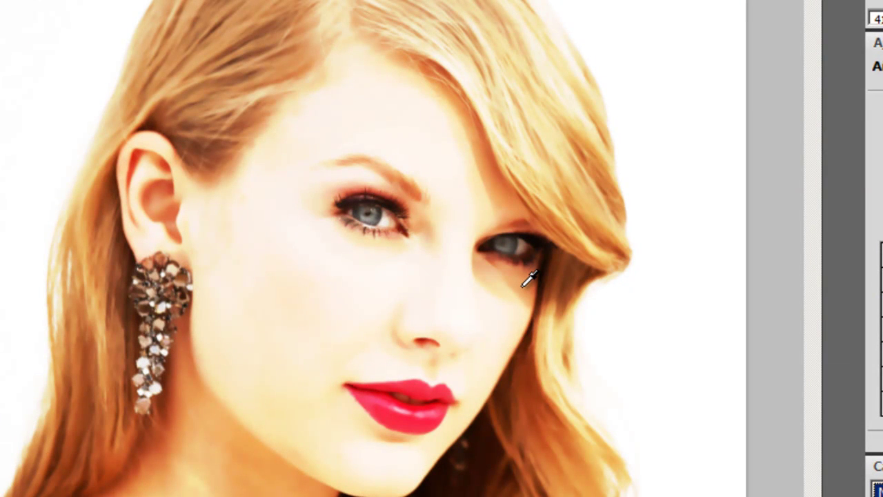
{"action": "left_click", "coordinate": [522, 284]}
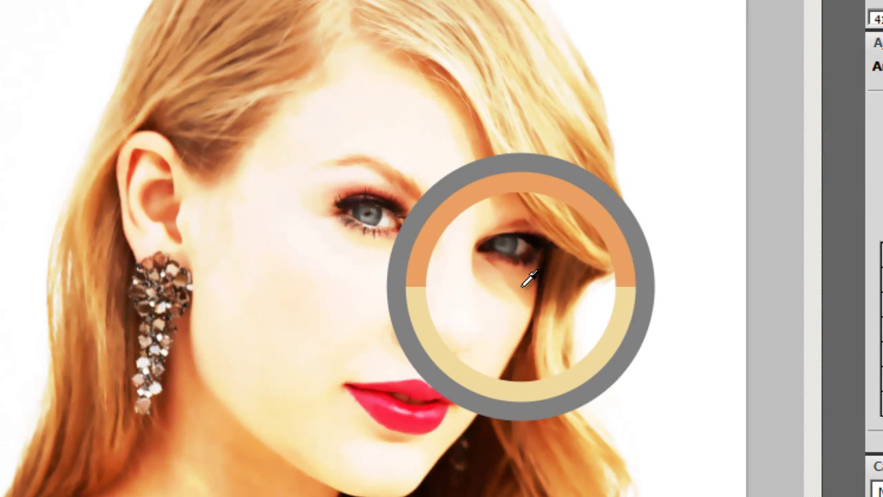
{"action": "left_click_drag", "start_coordinate": [529, 277], "coordinate": [536, 283]}
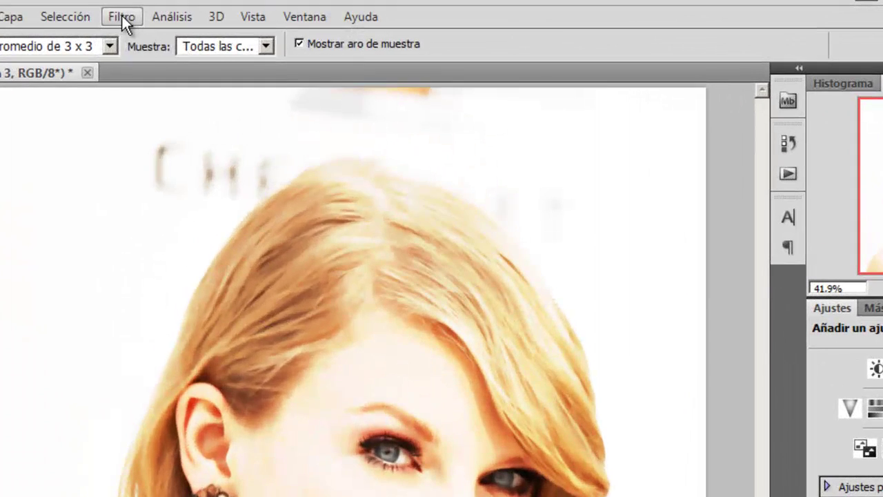
Open the Filter Gallery via Trazos de pincel > Bordes acentuados and expand the Bosquejar folder
{"action": "left_click", "coordinate": [282, 22]}
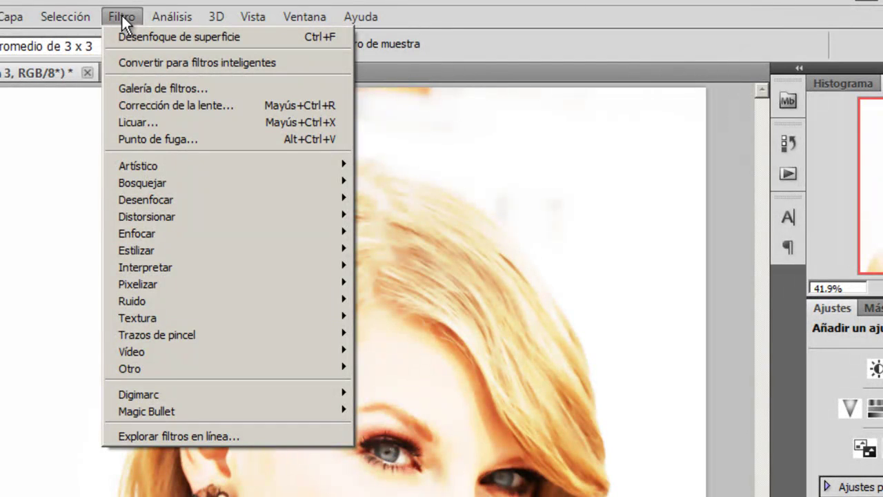
{"action": "mouse_move", "coordinate": [158, 334]}
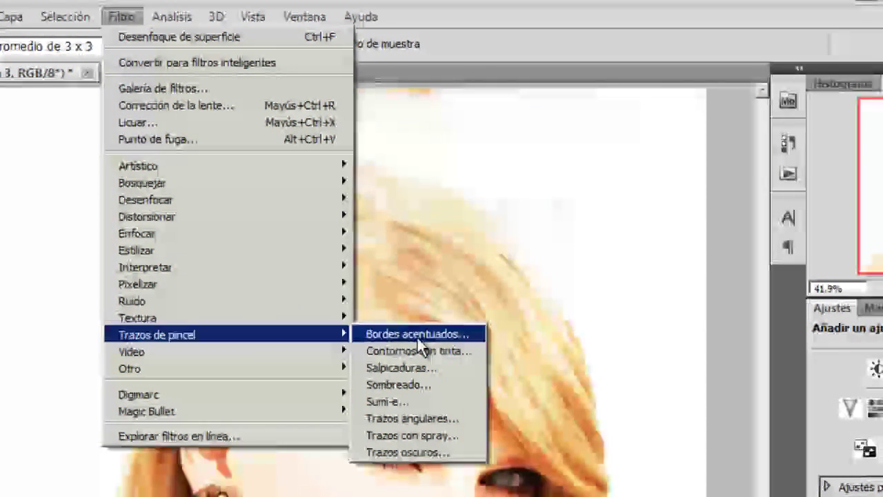
{"action": "left_click", "coordinate": [416, 334]}
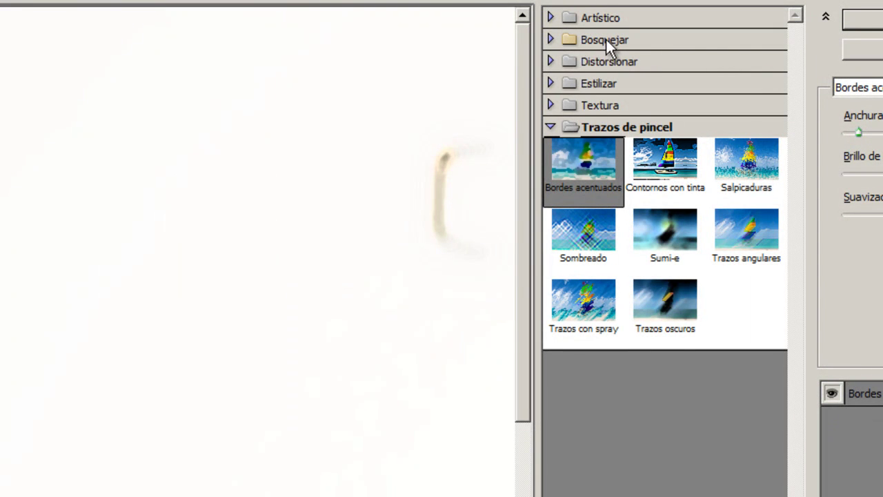
{"action": "left_click", "coordinate": [552, 38]}
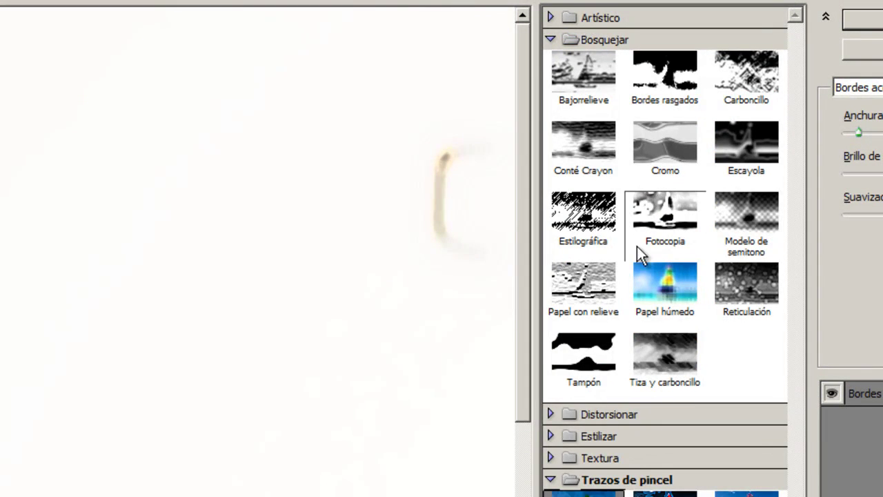
Choose the Fotocopia sketch filter and reposition the gallery preview
{"action": "left_click", "coordinate": [663, 218]}
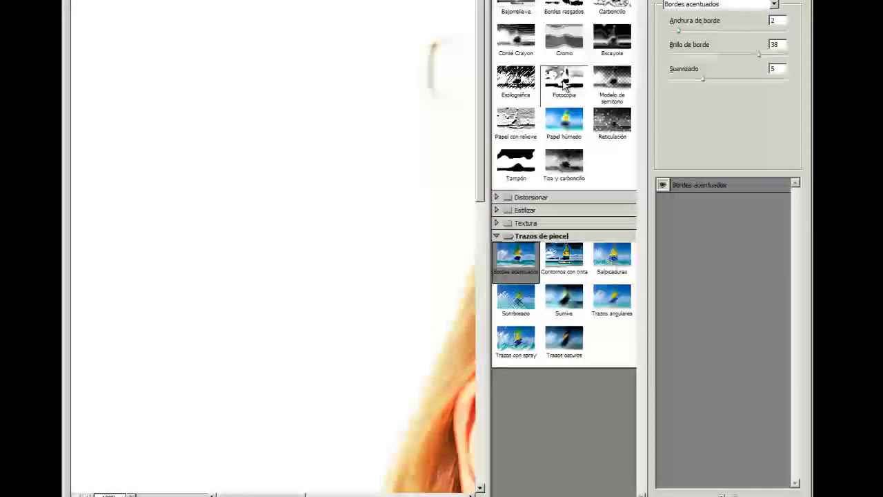
{"action": "left_click_drag", "start_coordinate": [280, 495], "coordinate": [374, 495]}
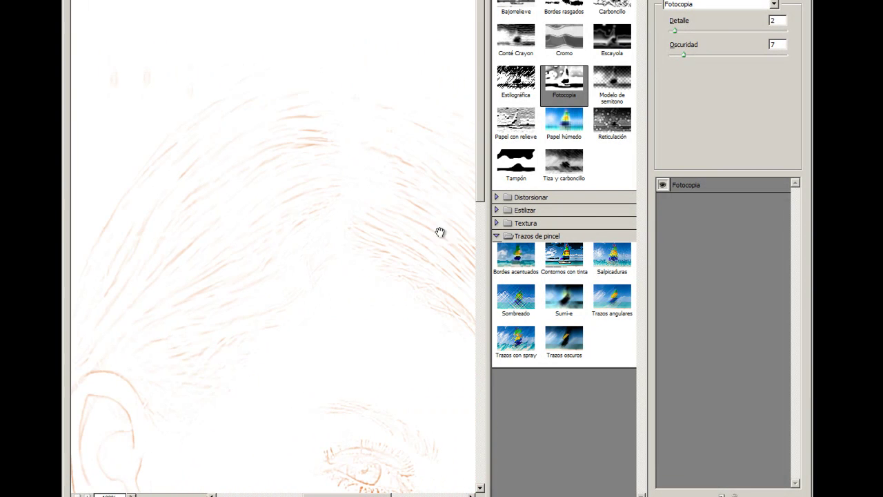
{"action": "left_click_drag", "start_coordinate": [478, 196], "coordinate": [486, 308]}
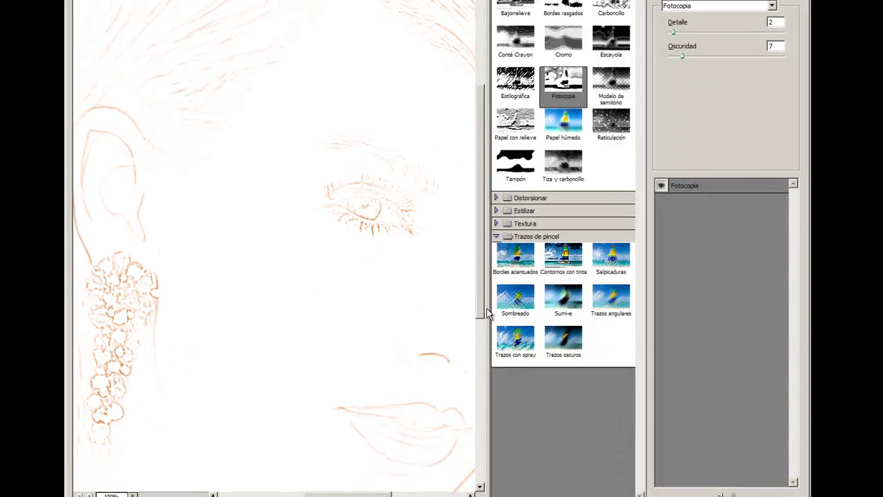
{"action": "left_click_drag", "start_coordinate": [383, 467], "coordinate": [397, 468]}
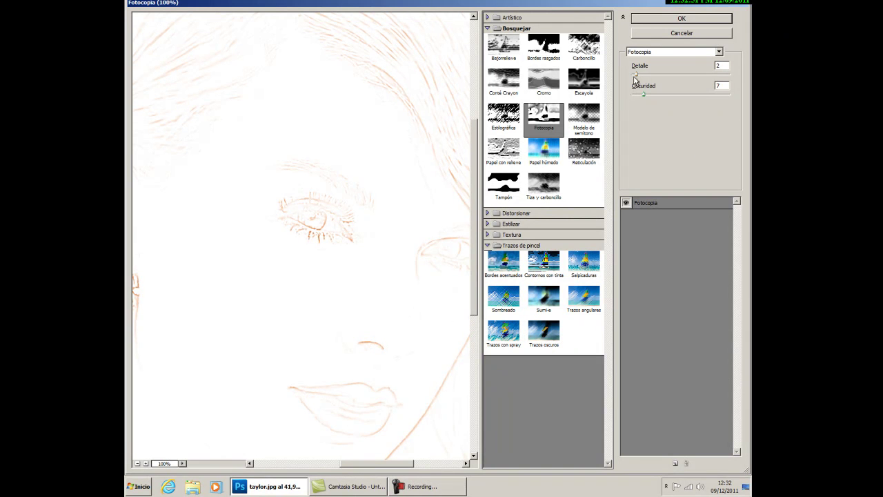
Set Fotocopia's Detalle to 5 and Oscuridad to 5, with the preview zoomed to 50%
{"action": "left_click_drag", "start_coordinate": [636, 76], "coordinate": [640, 77]}
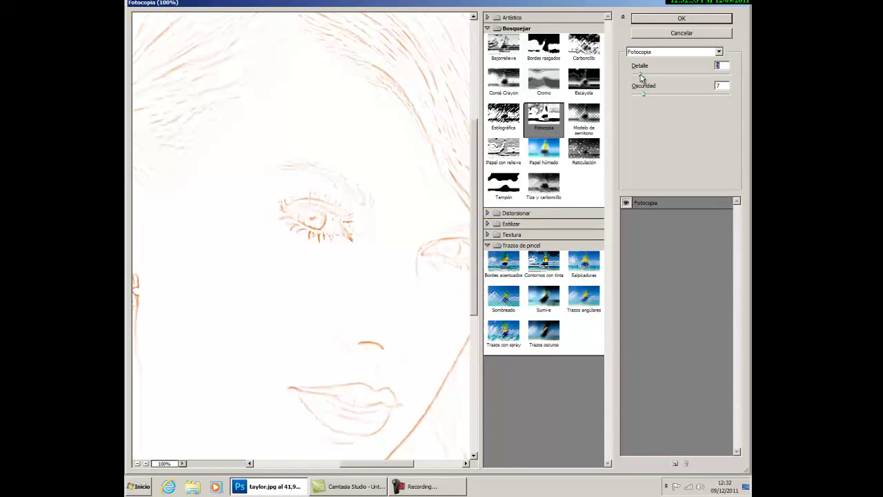
{"action": "left_click_drag", "start_coordinate": [641, 78], "coordinate": [648, 78]}
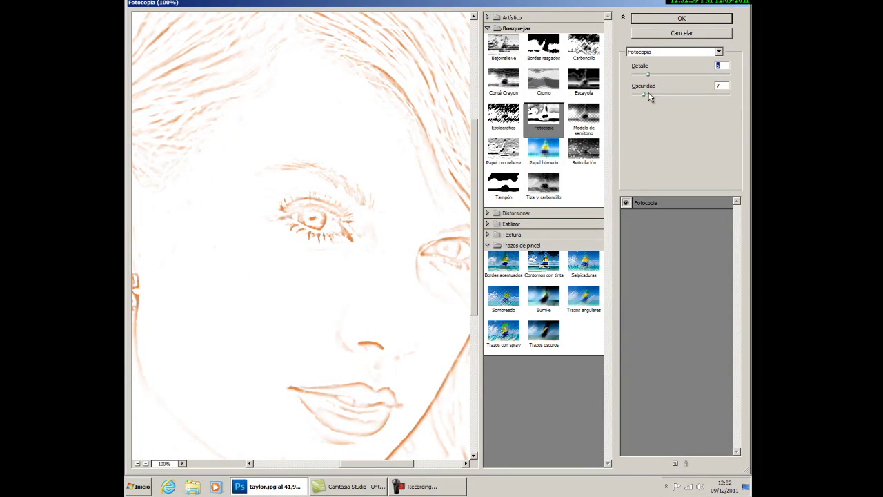
{"action": "left_click_drag", "start_coordinate": [644, 94], "coordinate": [641, 96]}
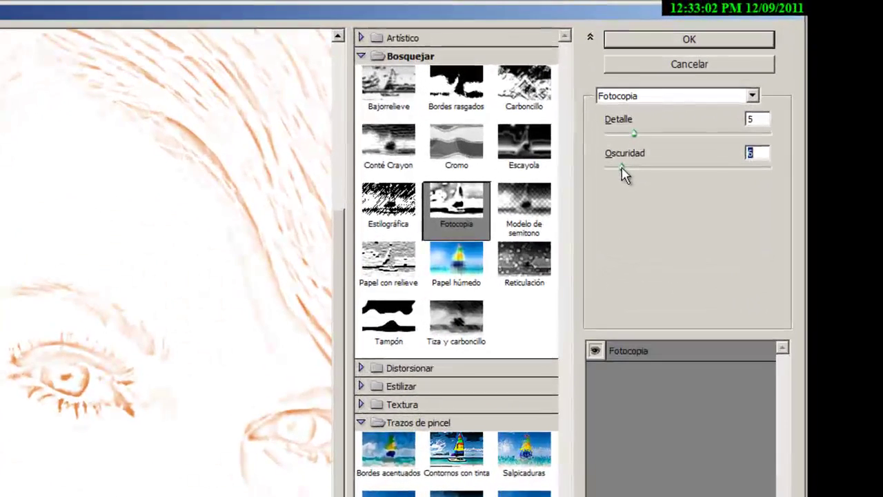
{"action": "left_click_drag", "start_coordinate": [622, 168], "coordinate": [618, 169]}
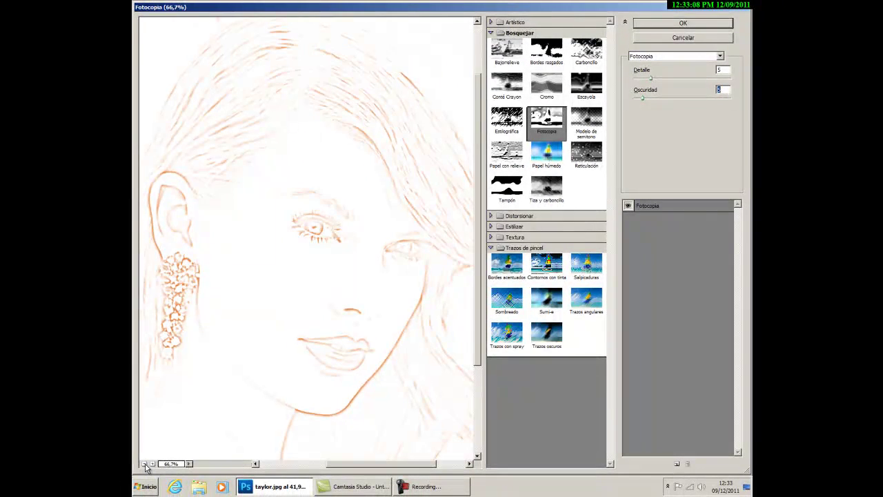
{"action": "left_click", "coordinate": [144, 465]}
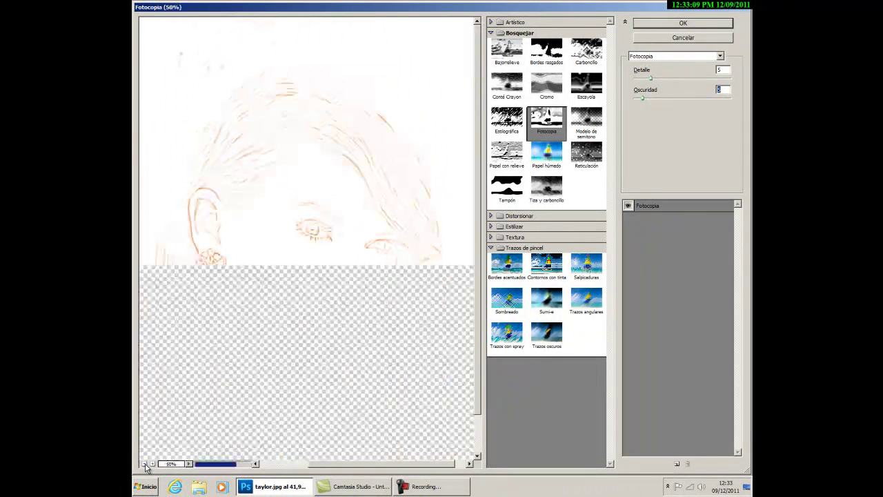
{"action": "mouse_move", "coordinate": [355, 463]}
{"action": "left_mouse_down"}
{"action": "mouse_move", "coordinate": [326, 464]}
{"action": "mouse_move", "coordinate": [345, 464]}
{"action": "left_mouse_up"}
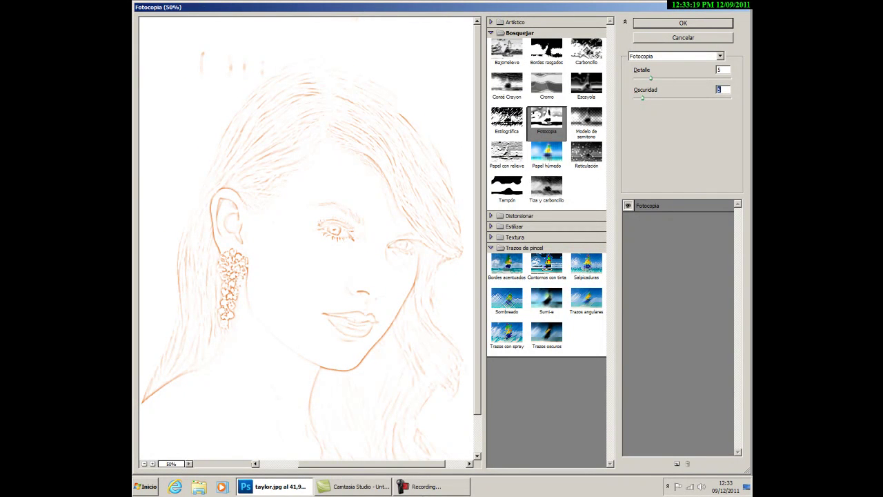
Apply the Fotocopia filter, set Capa 3 to Multiplicar, and toggle its visibility to compare
{"action": "left_click", "coordinate": [679, 25]}
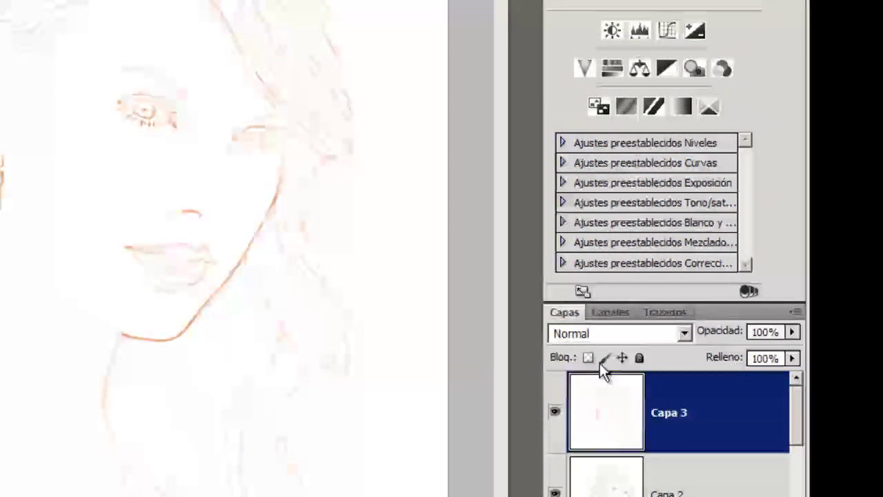
{"action": "left_click", "coordinate": [684, 333]}
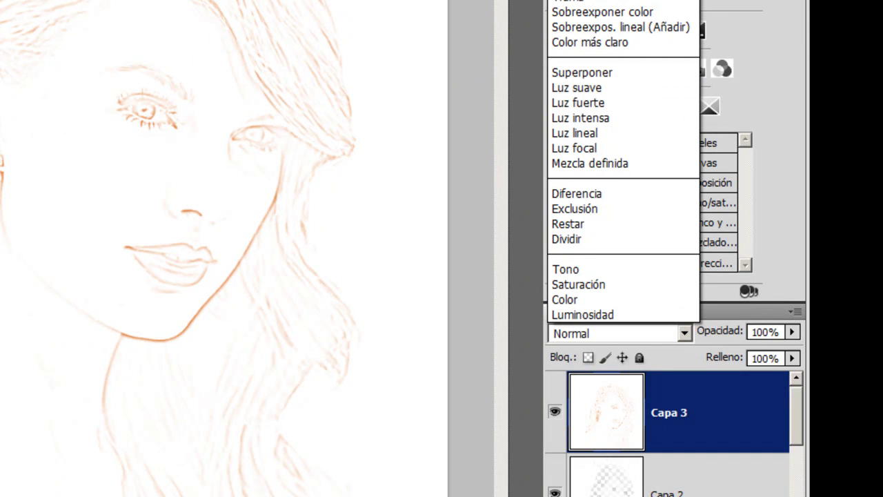
{"action": "left_click", "coordinate": [579, 3]}
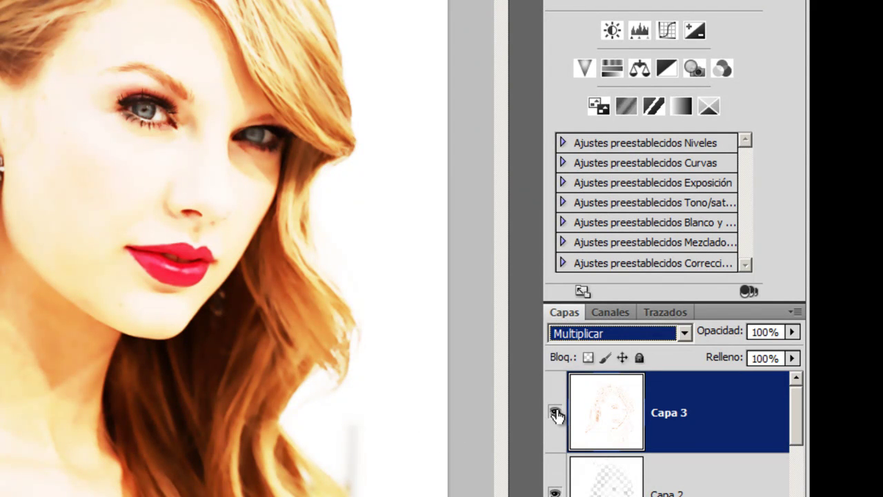
{"action": "left_click", "coordinate": [555, 412]}
{"action": "left_click", "coordinate": [555, 412]}
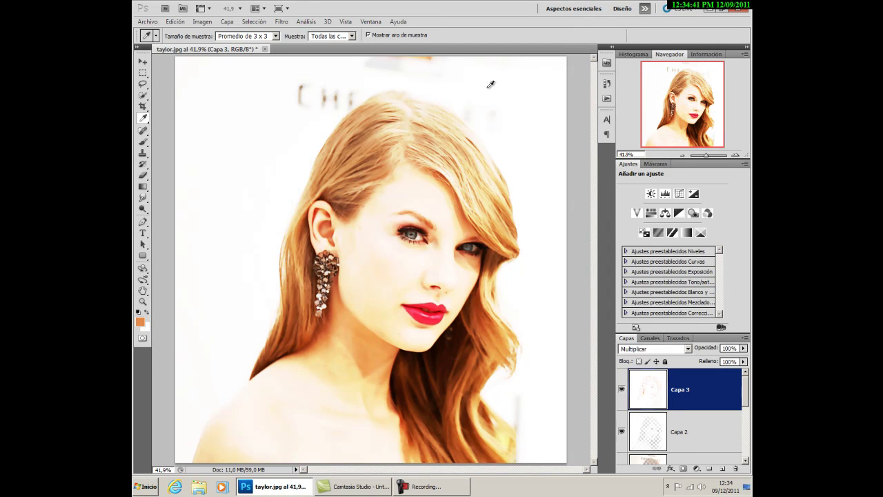
Sample the lips' pink with the Eyedropper and merge all visible layers into Capa 4
{"action": "left_click", "coordinate": [423, 310]}
{"action": "left_click", "coordinate": [743, 340]}
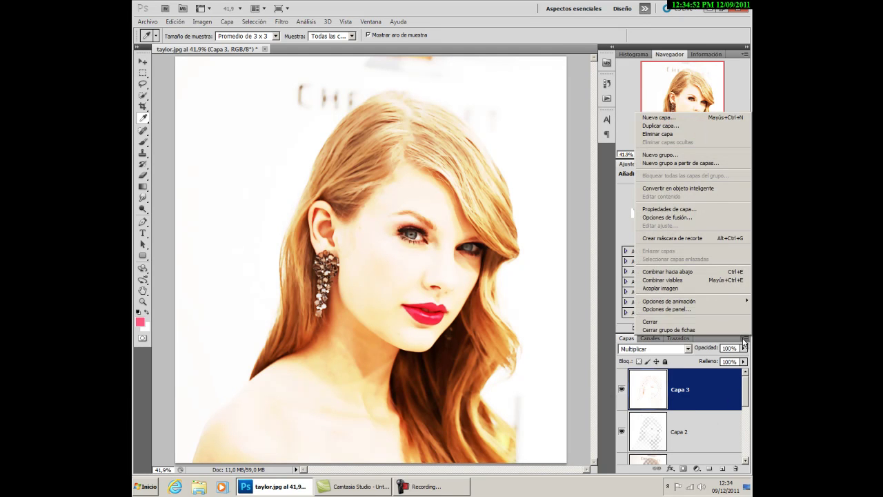
{"action": "left_click", "coordinate": [740, 282], "text": "alt"}
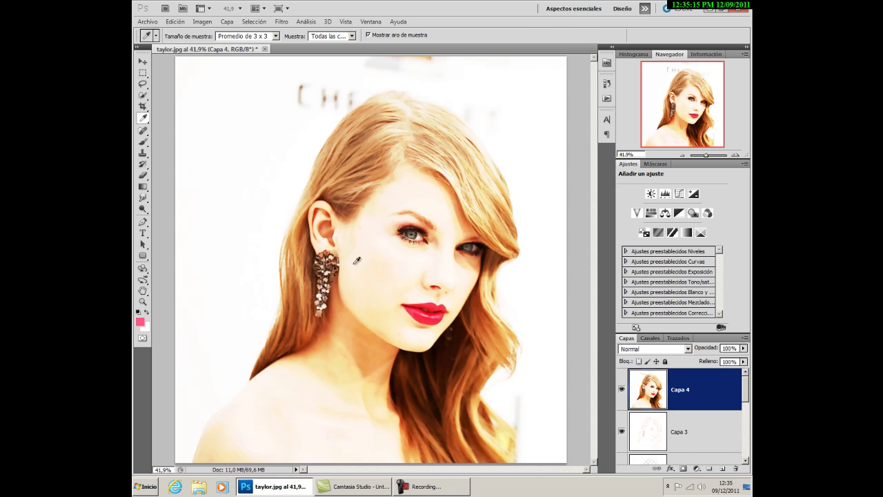
Pick a more saturated pink as the foreground colour in the Color Picker
{"action": "left_click", "coordinate": [139, 323]}
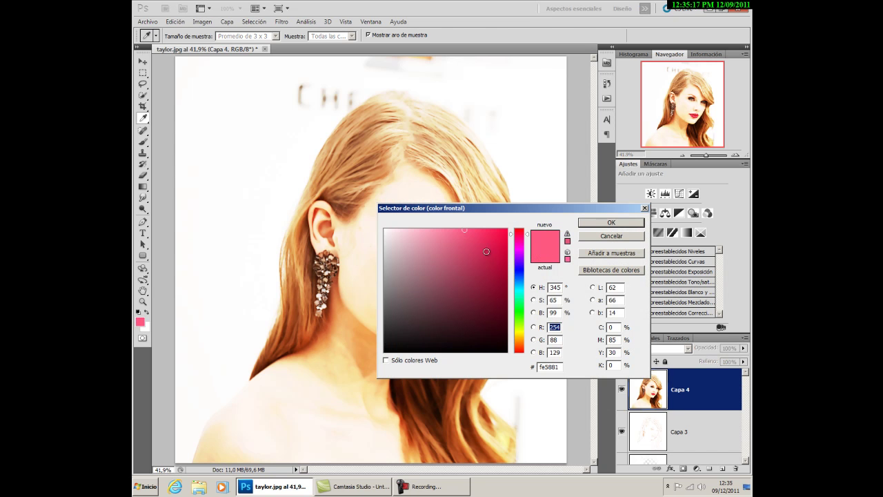
{"action": "left_click_drag", "start_coordinate": [483, 233], "coordinate": [493, 230]}
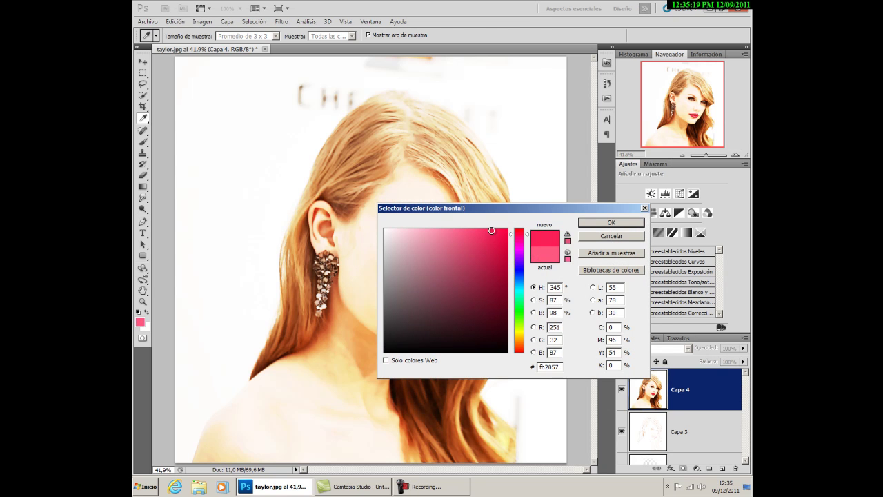
{"action": "left_click", "coordinate": [611, 222]}
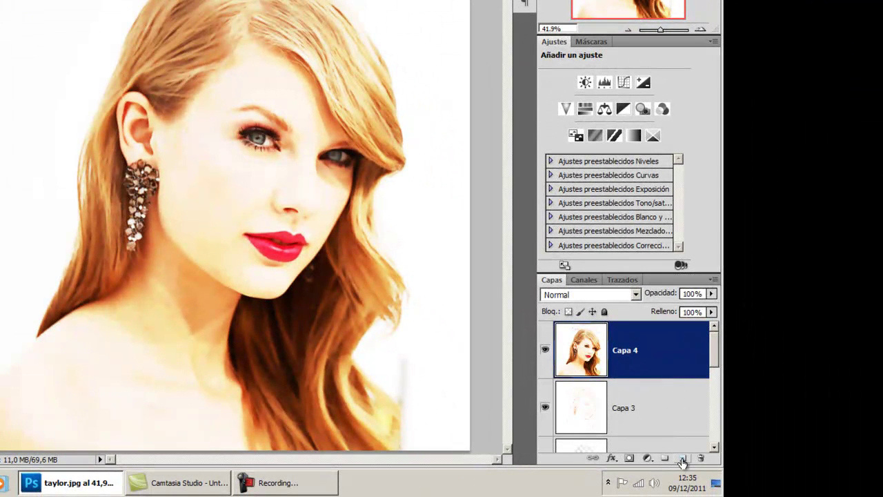
On new layer Capa 5, paint pink blush on both cheeks with a 200 px, 0%-hardness brush
{"action": "left_click", "coordinate": [681, 460]}
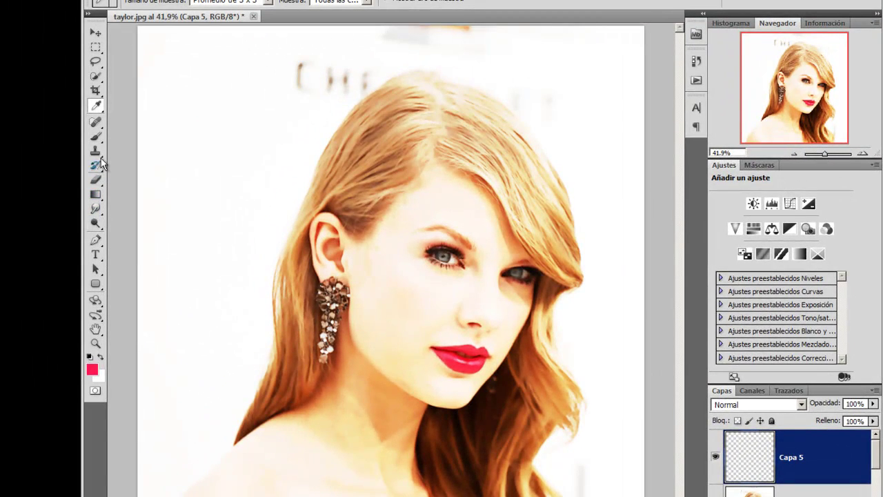
{"action": "left_click", "coordinate": [98, 137]}
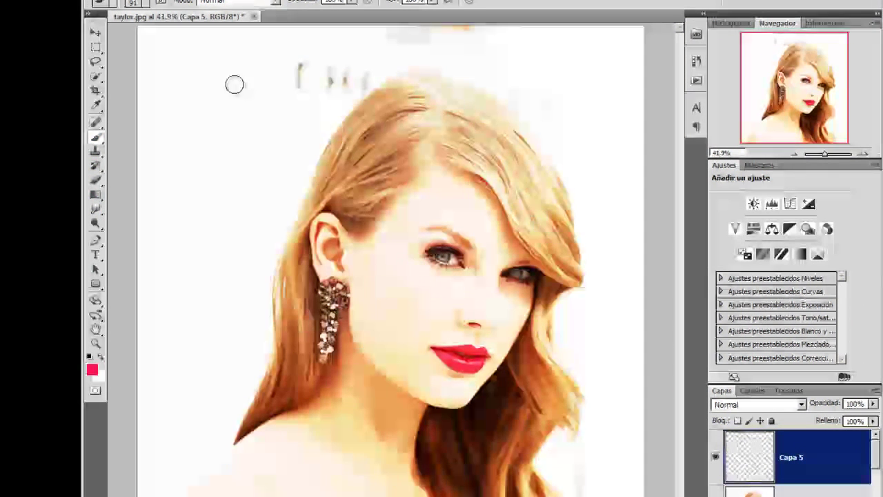
{"action": "key", "text": "bracketright"}
{"action": "key", "text": "bracketright"}
{"action": "key", "text": "bracketright"}
{"action": "key", "text": "bracketright"}
{"action": "key", "text": "bracketright"}
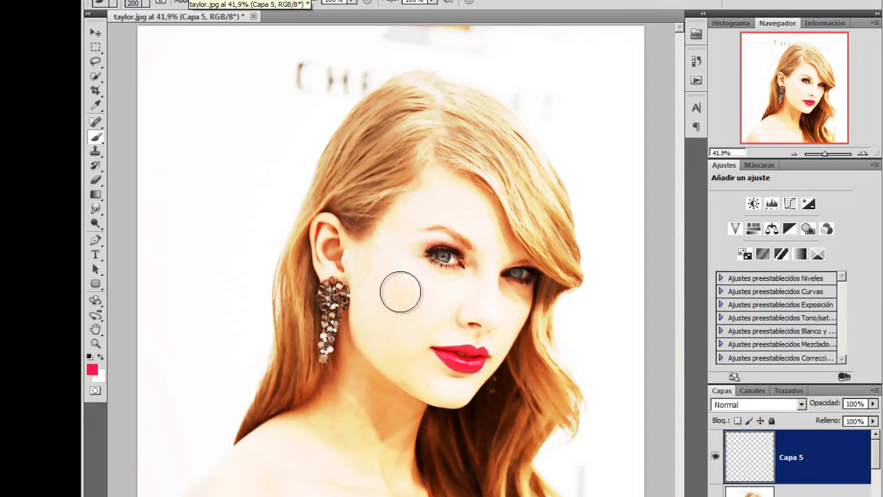
{"action": "mouse_move", "coordinate": [402, 282]}
{"action": "left_mouse_down"}
{"action": "mouse_move", "coordinate": [426, 303]}
{"action": "mouse_move", "coordinate": [414, 299]}
{"action": "left_mouse_up"}
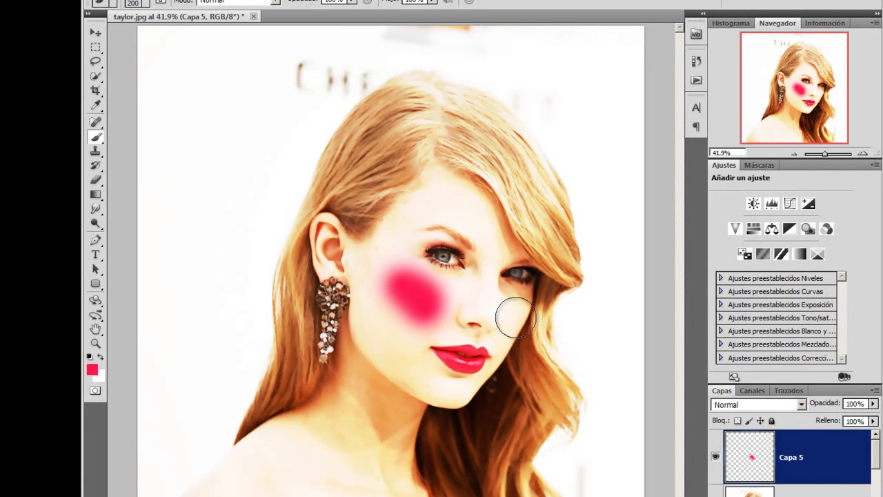
{"action": "left_click_drag", "start_coordinate": [515, 317], "coordinate": [511, 325]}
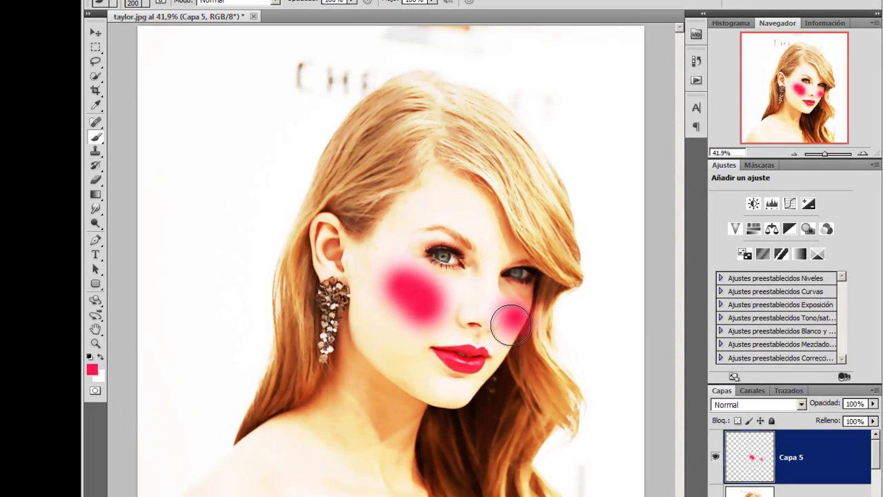
{"action": "left_click", "coordinate": [145, 3]}
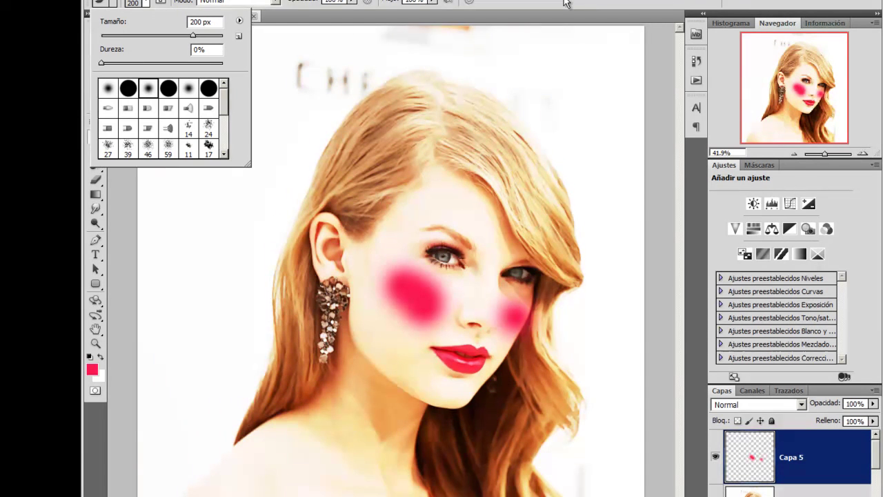
{"action": "key", "text": "Return"}
{"action": "mouse_move", "coordinate": [394, 266]}
{"action": "left_mouse_down"}
{"action": "mouse_move", "coordinate": [427, 289]}
{"action": "mouse_move", "coordinate": [394, 322]}
{"action": "left_mouse_up"}
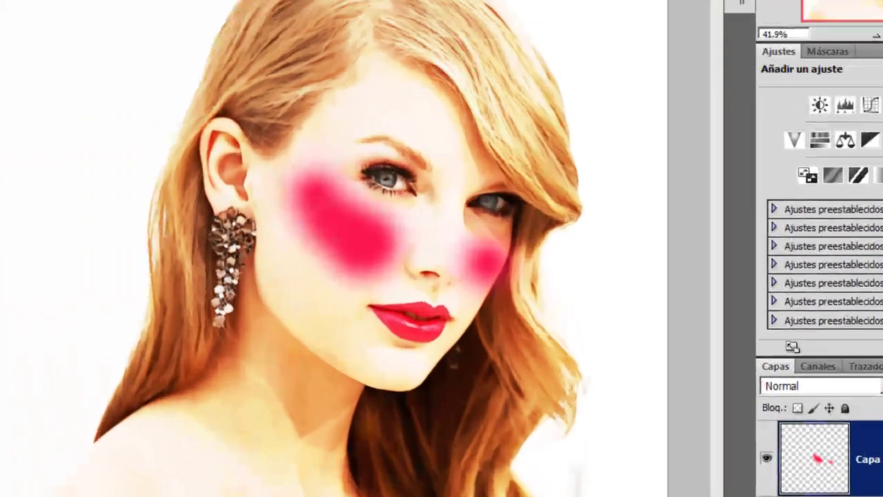
Set the foreground paint colour to blue 0e24f7
{"action": "left_click", "coordinate": [89, 369]}
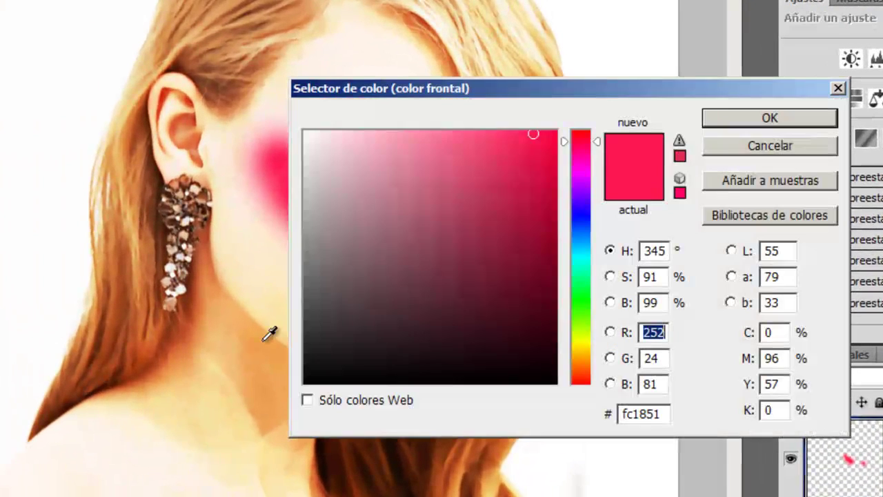
{"action": "left_click", "coordinate": [580, 219]}
{"action": "left_click_drag", "start_coordinate": [538, 183], "coordinate": [543, 139]}
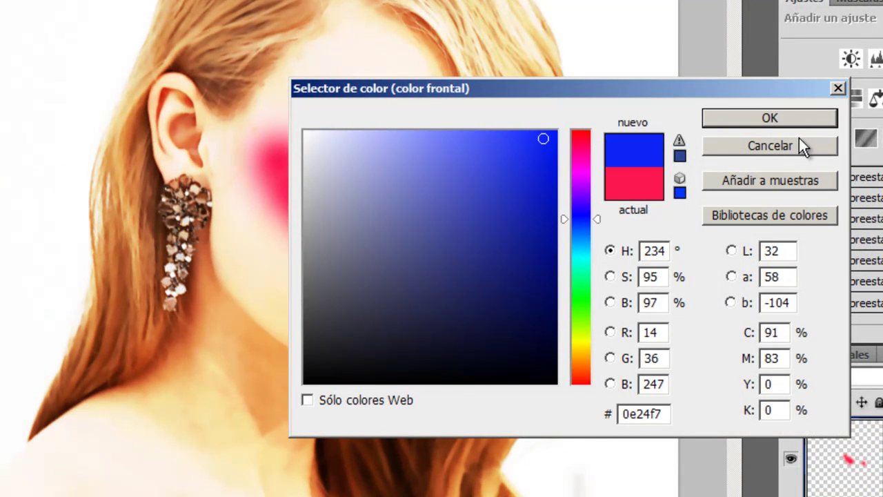
{"action": "left_click", "coordinate": [800, 145]}
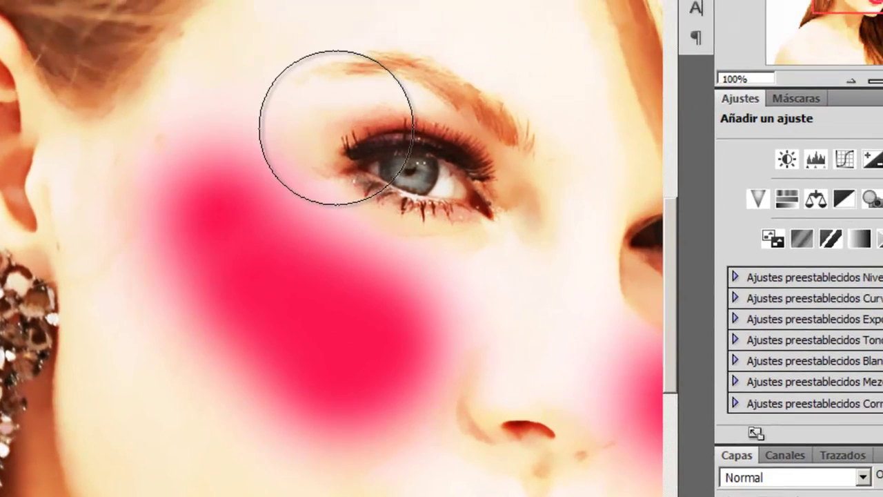
Paint blue eyeshadow over both upper eyelids with a smaller brush, then fit the portrait in view
{"action": "key", "text": "bracketleft"}
{"action": "key", "text": "bracketleft"}
{"action": "key", "text": "bracketleft"}
{"action": "key", "text": "bracketleft"}
{"action": "key", "text": "bracketleft"}
{"action": "key", "text": "bracketleft"}
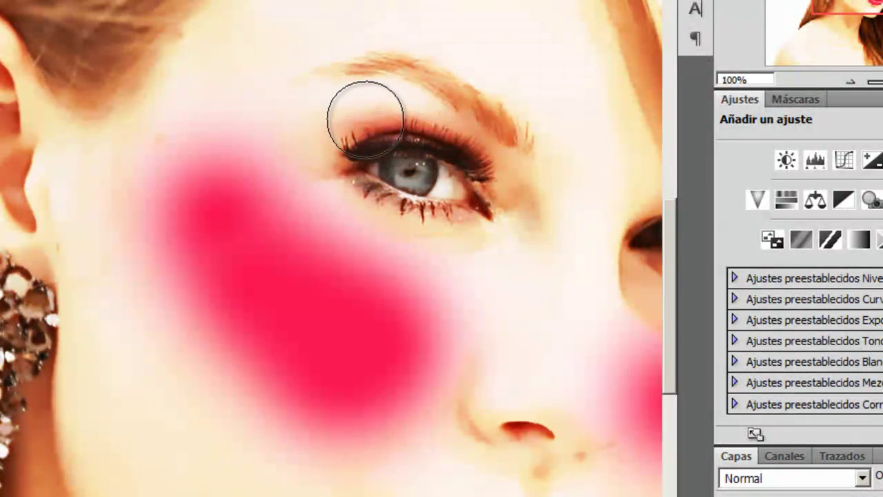
{"action": "key", "text": "bracketleft"}
{"action": "key", "text": "bracketleft"}
{"action": "key", "text": "bracketleft"}
{"action": "key", "text": "bracketleft"}
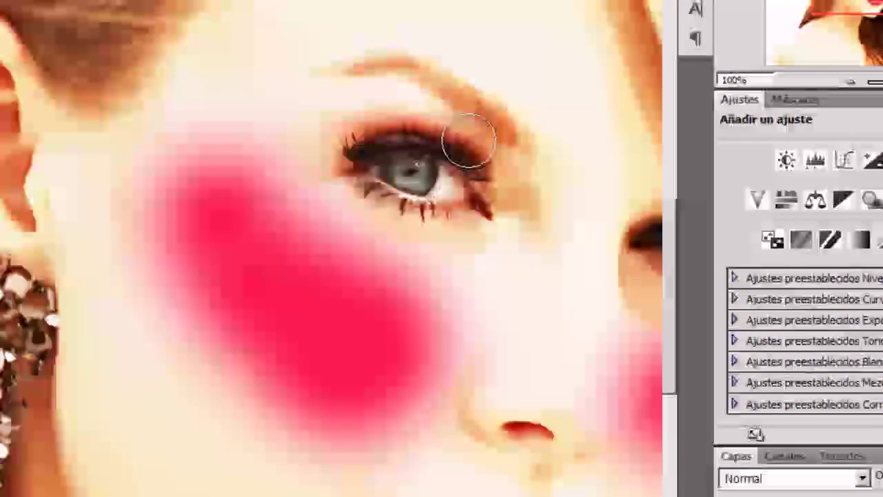
{"action": "mouse_move", "coordinate": [483, 148]}
{"action": "left_mouse_down"}
{"action": "mouse_move", "coordinate": [457, 128]}
{"action": "mouse_move", "coordinate": [364, 98]}
{"action": "left_mouse_up"}
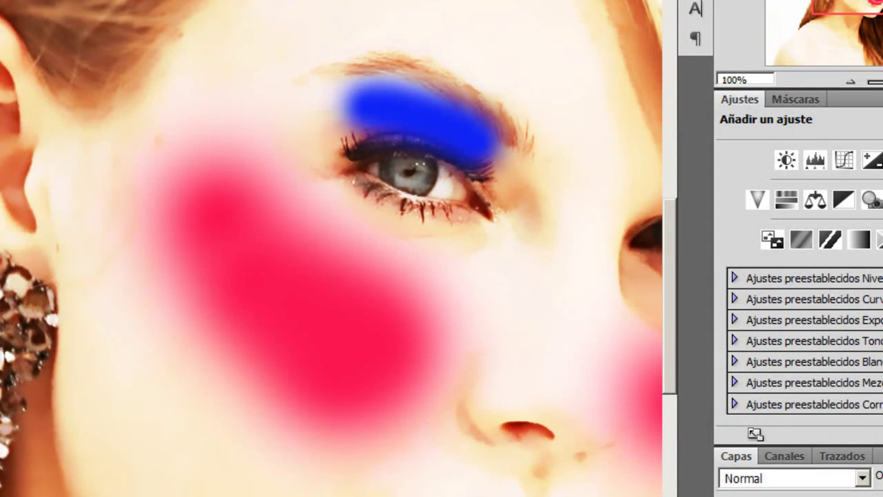
{"action": "scroll", "coordinate": [331, 248], "scroll_direction": "right", "scroll_amount": 10}
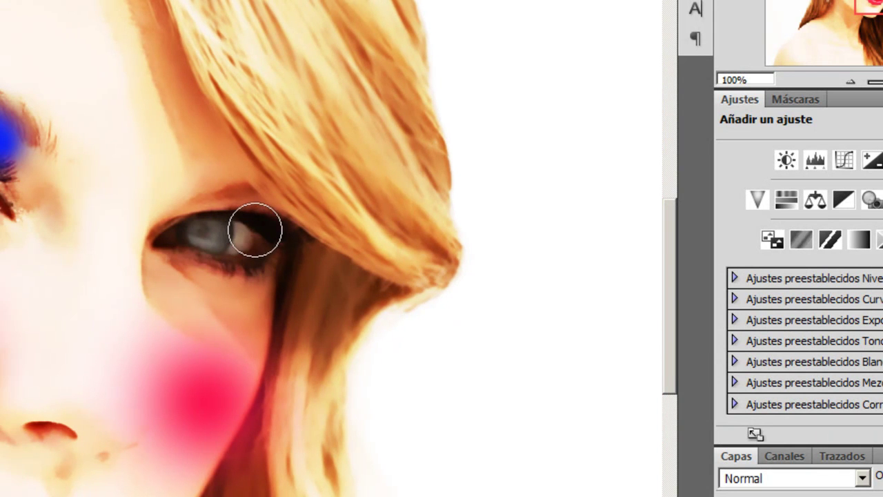
{"action": "key", "text": "bracketleft"}
{"action": "key", "text": "bracketleft"}
{"action": "key", "text": "bracketleft"}
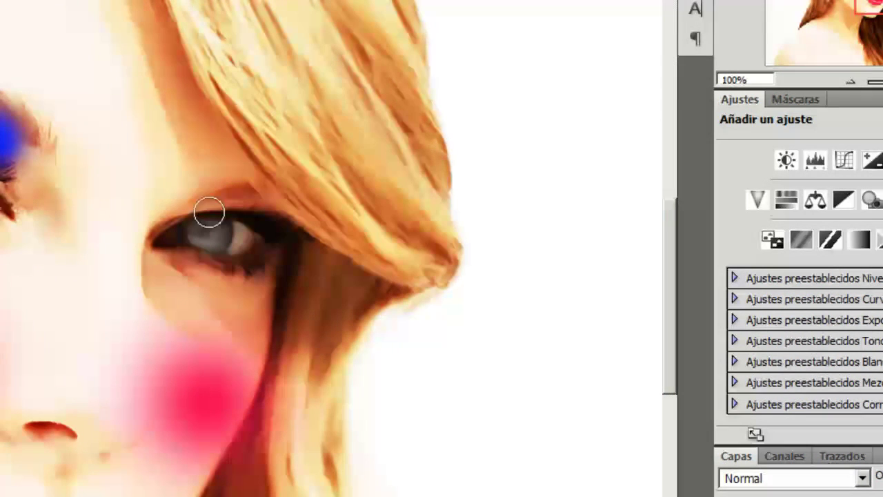
{"action": "left_click_drag", "start_coordinate": [194, 205], "coordinate": [258, 203]}
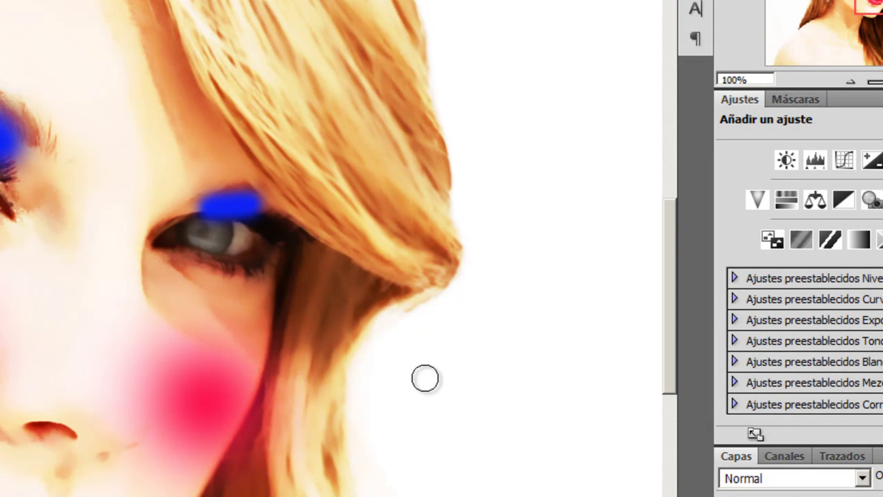
{"action": "key", "text": "ctrl+0"}
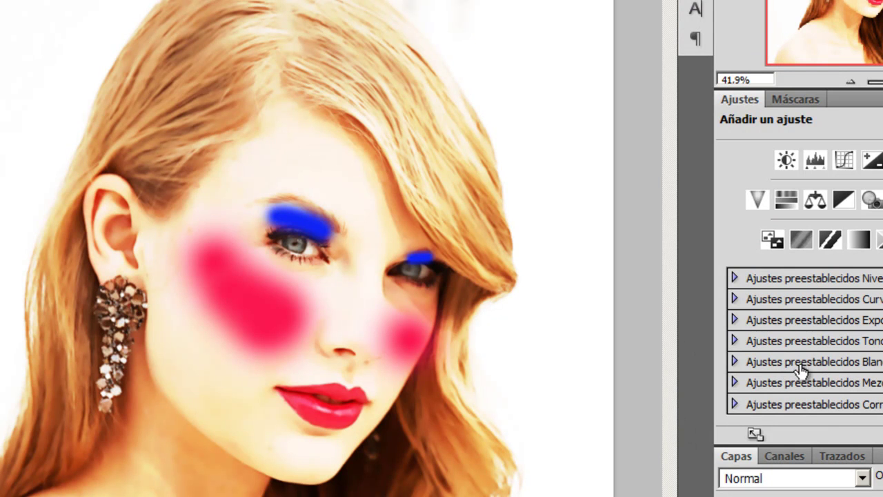
Try Color blending on the Capa 5 makeup layer, then revert it to Normal
{"action": "left_click", "coordinate": [863, 479]}
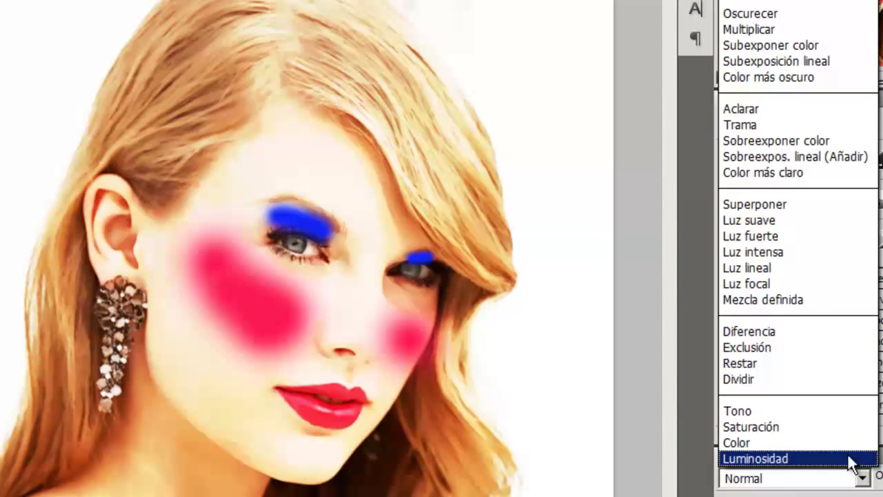
{"action": "left_click", "coordinate": [843, 448]}
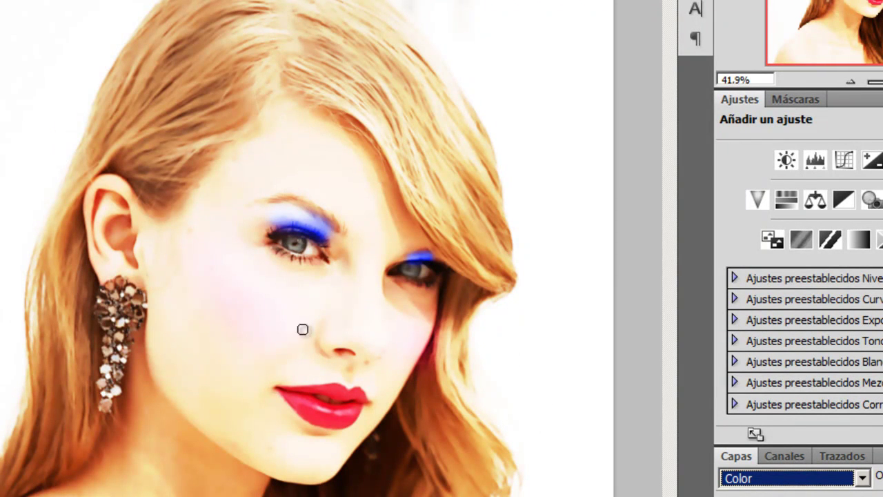
{"action": "left_click", "coordinate": [862, 479]}
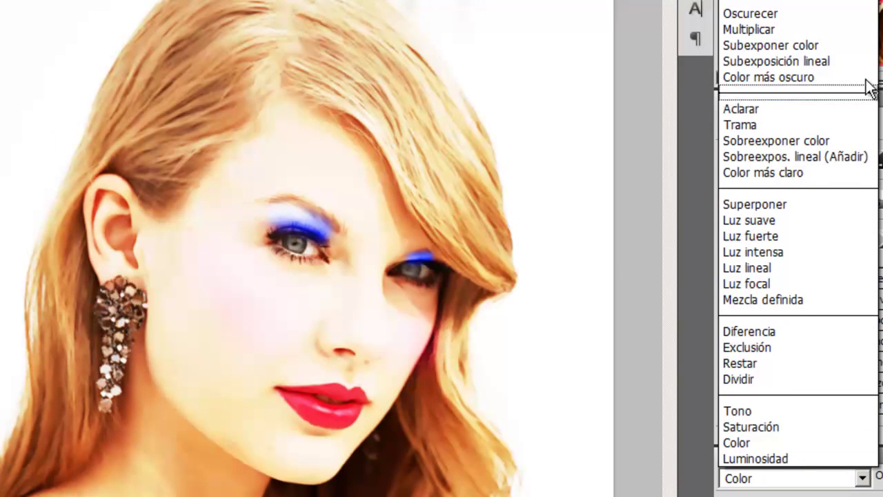
{"action": "left_click", "coordinate": [741, 1]}
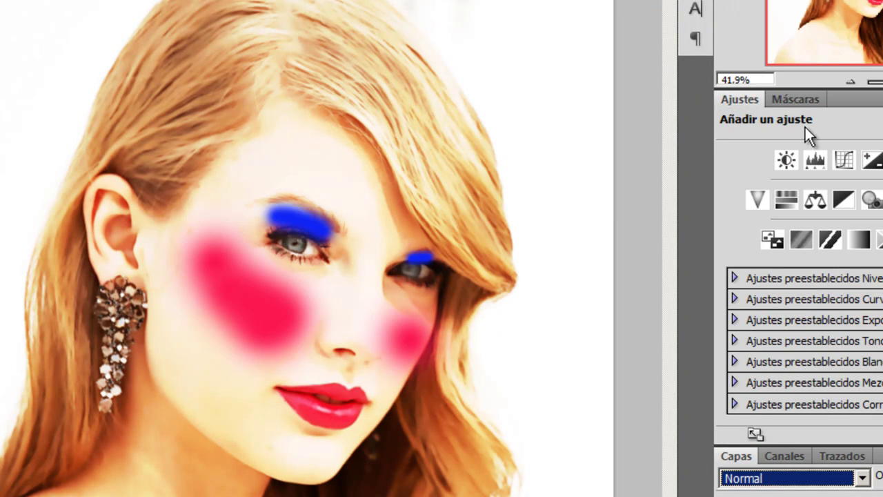
Preview blend modes from Disolver through Luz intensa on the makeup layer
{"action": "key", "text": "Down"}
{"action": "key", "text": "Down"}
{"action": "key", "text": "Down"}
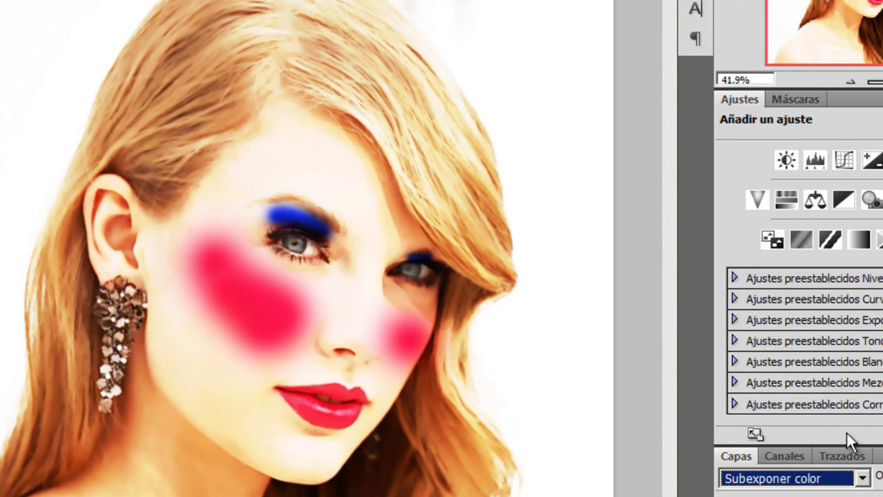
{"action": "key", "text": "Down"}
{"action": "key", "text": "Up"}
{"action": "key", "text": "Up"}
{"action": "key", "text": "Down"}
{"action": "key", "text": "Down"}
{"action": "key", "text": "Down"}
{"action": "key", "text": "Down"}
{"action": "key", "text": "Down"}
{"action": "key", "text": "Down"}
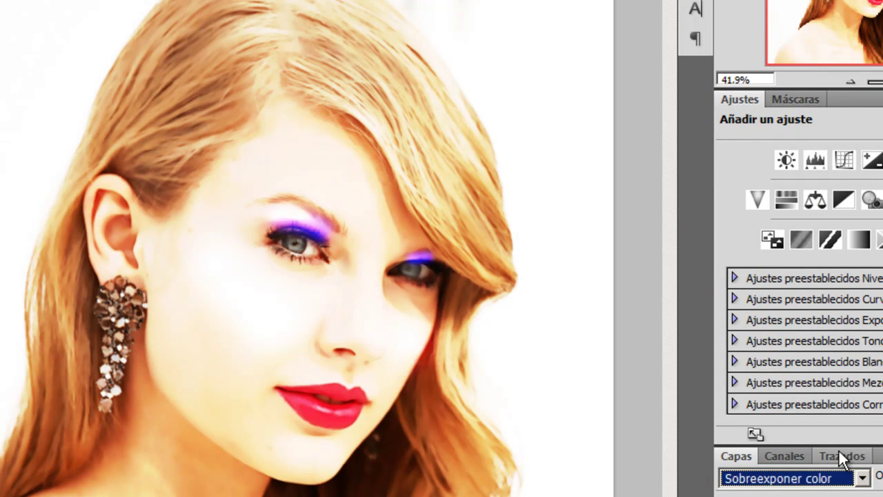
{"action": "key", "text": "Down"}
{"action": "key", "text": "Down"}
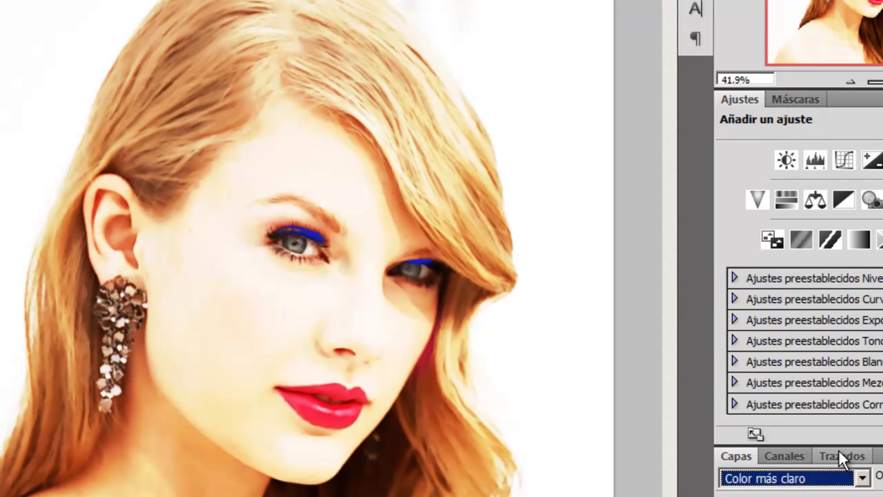
{"action": "key", "text": "Down"}
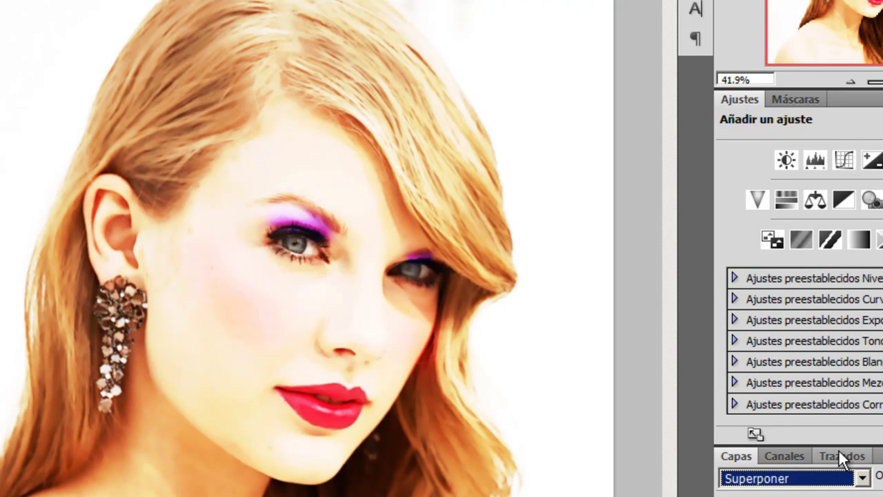
{"action": "key", "text": "Down"}
{"action": "key", "text": "Down"}
{"action": "key", "text": "Down"}
{"action": "key", "text": "Down"}
{"action": "key", "text": "Down"}
{"action": "key", "text": "Down"}
{"action": "key", "text": "Down"}
{"action": "key", "text": "Down"}
{"action": "key", "text": "Down"}
{"action": "key", "text": "Down"}
{"action": "key", "text": "Down"}
{"action": "key", "text": "Down"}
{"action": "key", "text": "Up"}
{"action": "key", "text": "Up"}
{"action": "key", "text": "Down"}
{"action": "key", "text": "Down"}
{"action": "key", "text": "Up"}
{"action": "key", "text": "Up"}
{"action": "key", "text": "Up"}
{"action": "key", "text": "Up"}
{"action": "key", "text": "Up"}
{"action": "key", "text": "Up"}
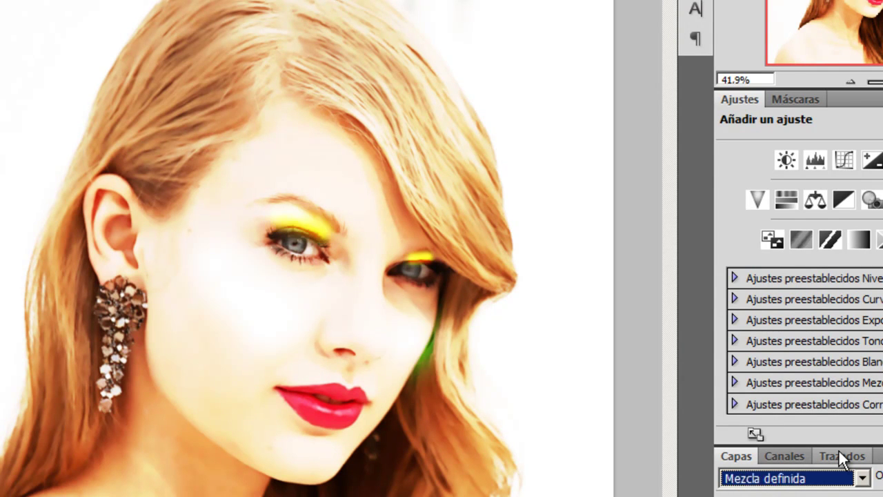
{"action": "key", "text": "Up"}
{"action": "key", "text": "Down"}
{"action": "key", "text": "Up"}
{"action": "key", "text": "Up"}
{"action": "key", "text": "Up"}
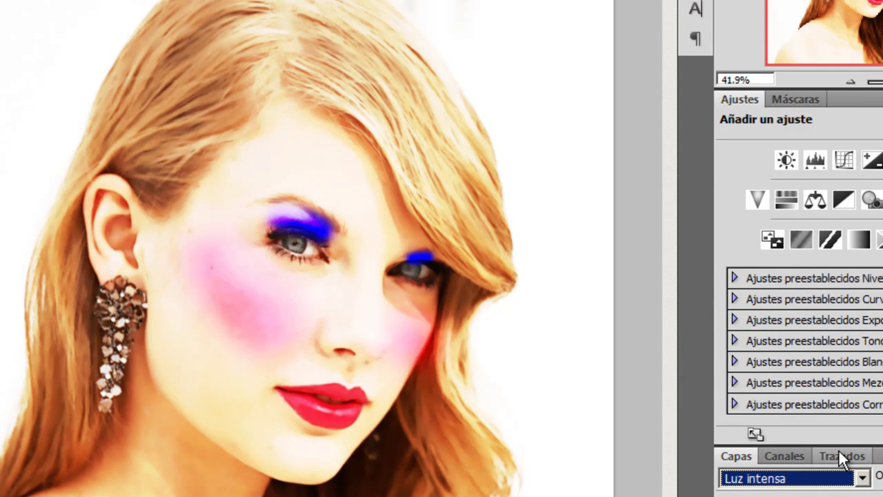
{"action": "key", "text": "Up"}
{"action": "key", "text": "Up"}
{"action": "key", "text": "Up"}
{"action": "key", "text": "Down"}
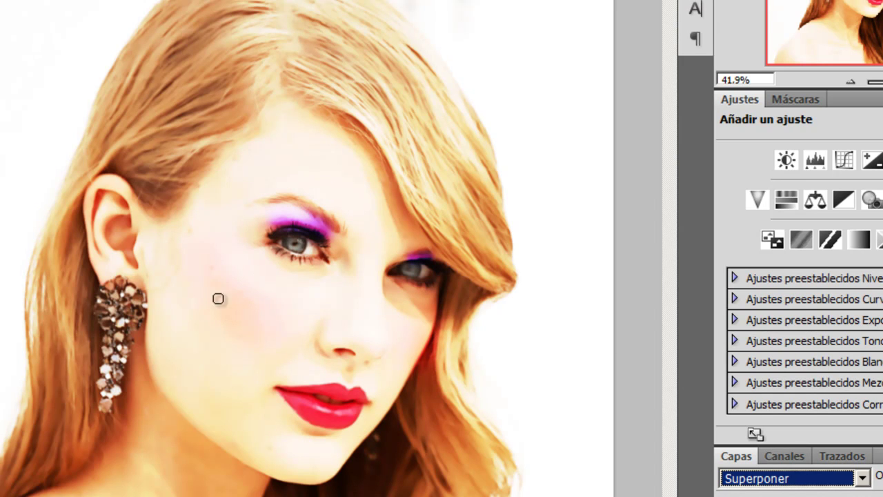
Set Capa 5 to Color blending at 51% opacity
{"action": "left_click", "coordinate": [862, 478]}
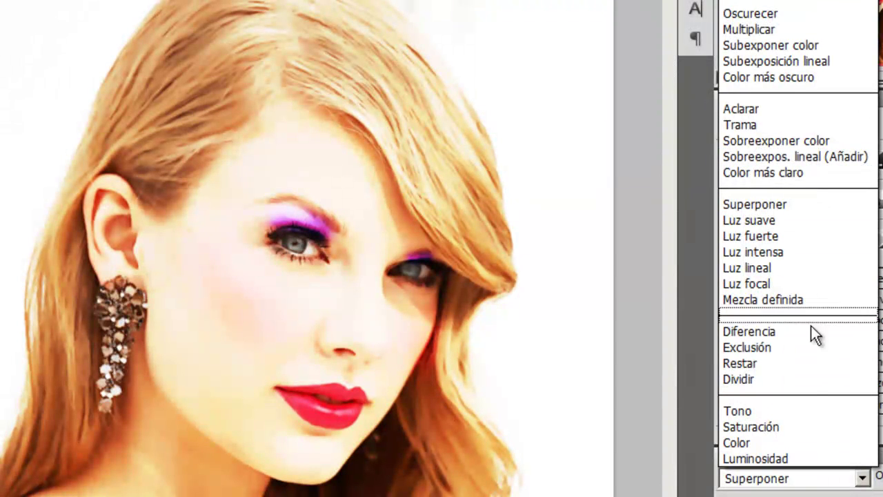
{"action": "left_click", "coordinate": [816, 442]}
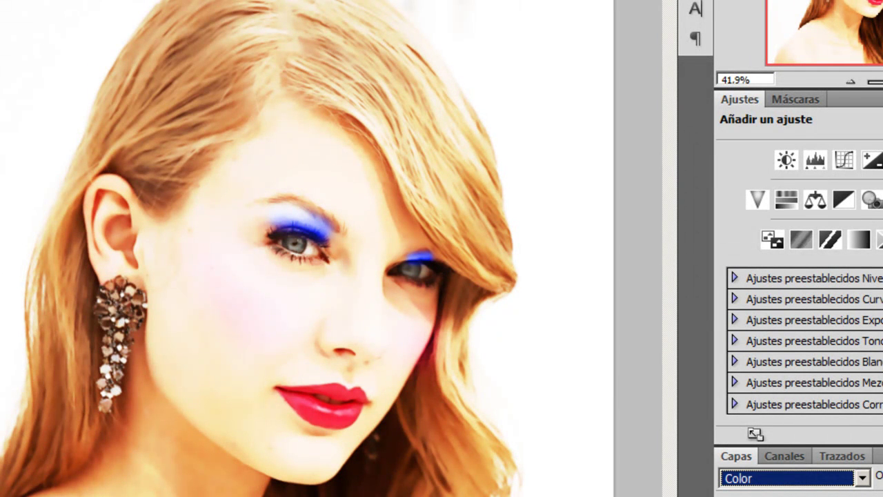
{"action": "key", "text": "Return"}
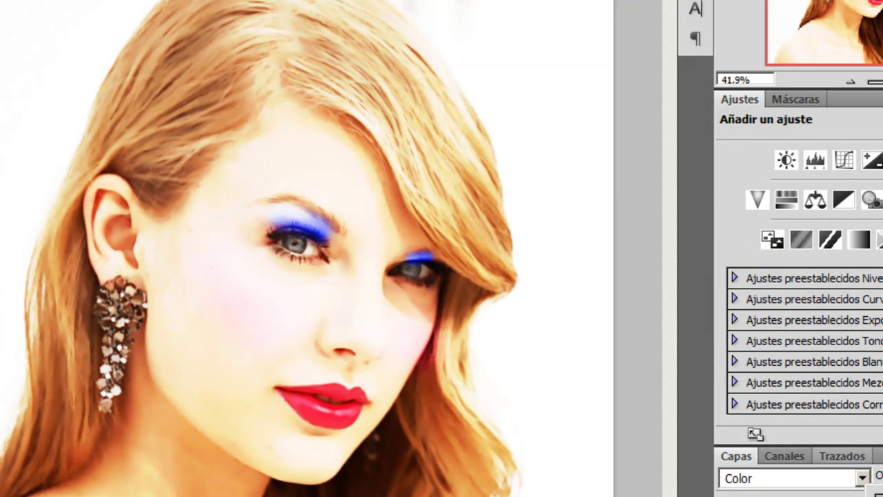
{"action": "key", "text": "5"}
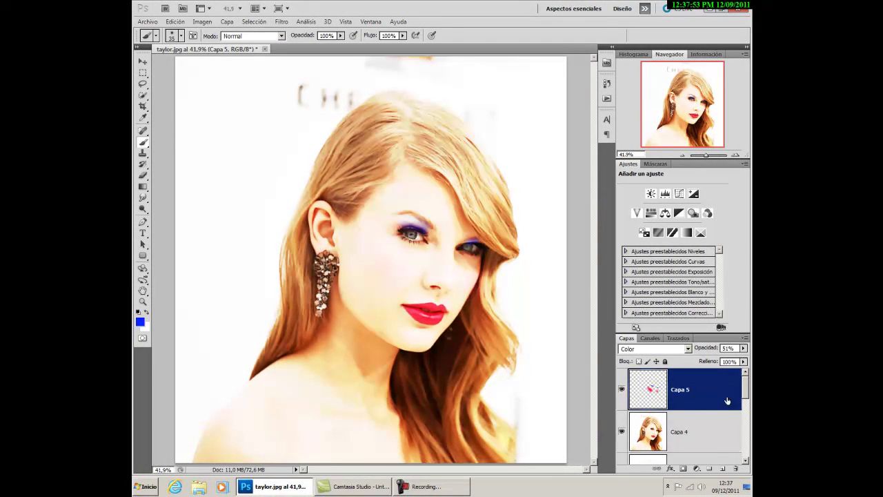
Combine visible layers into Capa 6, then add a blank Capa 7 on top
{"action": "left_click", "coordinate": [744, 339]}
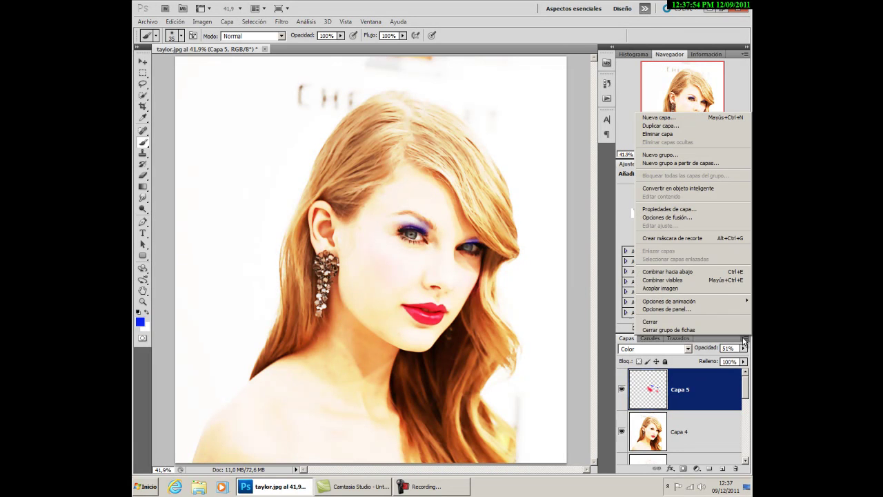
{"action": "left_click", "coordinate": [730, 281]}
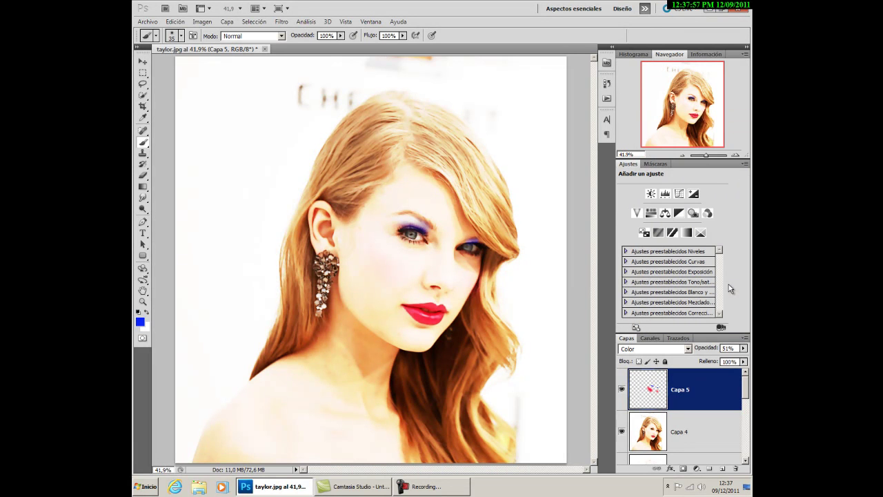
{"action": "left_click", "coordinate": [743, 339]}
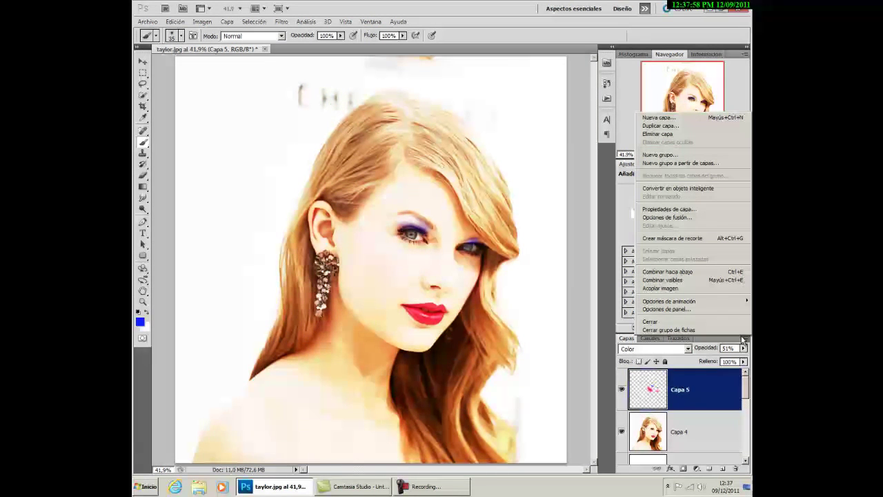
{"action": "left_click", "coordinate": [730, 280], "text": "alt"}
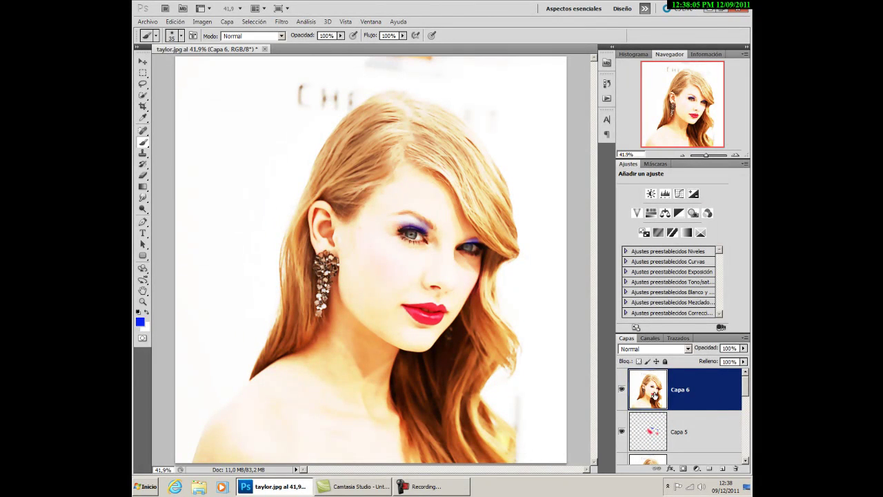
{"action": "left_click", "coordinate": [723, 469]}
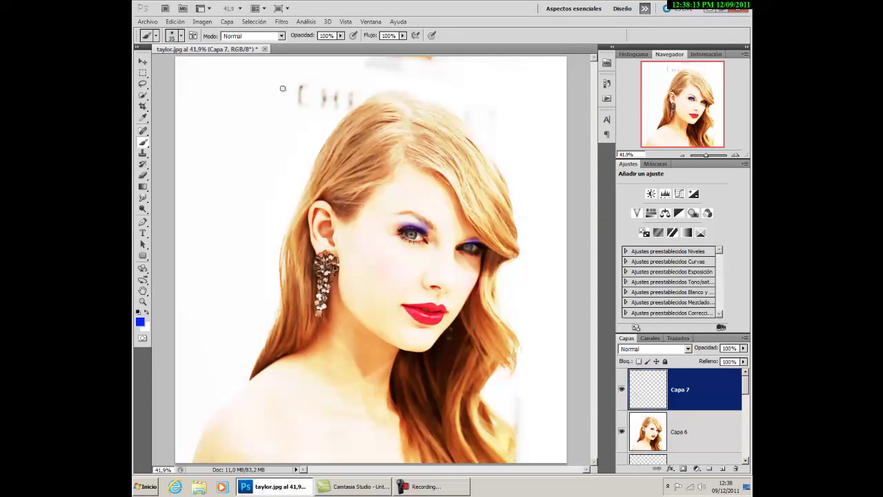
Fill Capa 7 with 50% gris using Edición > Rellenar
{"action": "left_click", "coordinate": [174, 22]}
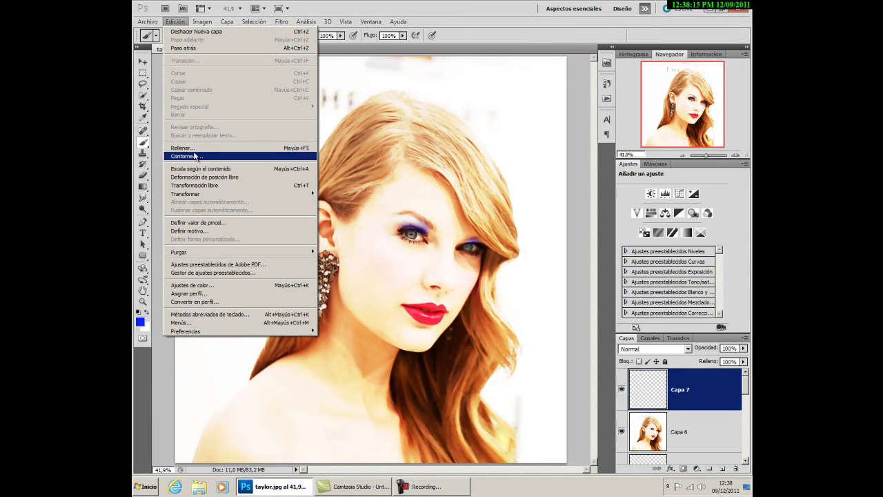
{"action": "left_click", "coordinate": [185, 147]}
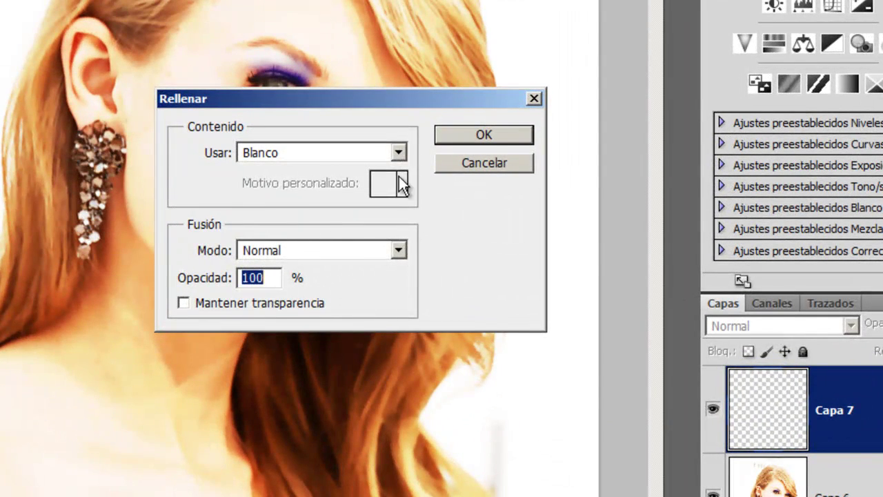
{"action": "left_click", "coordinate": [398, 153]}
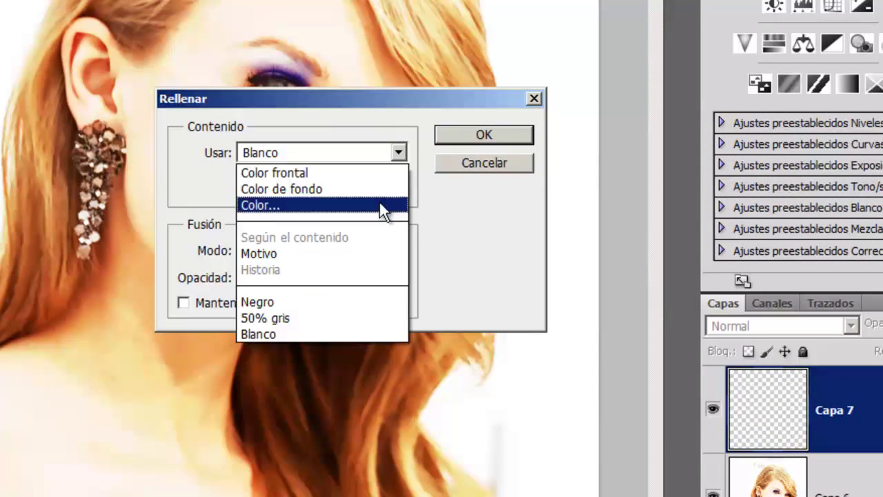
{"action": "left_click", "coordinate": [369, 316]}
{"action": "left_click", "coordinate": [474, 134]}
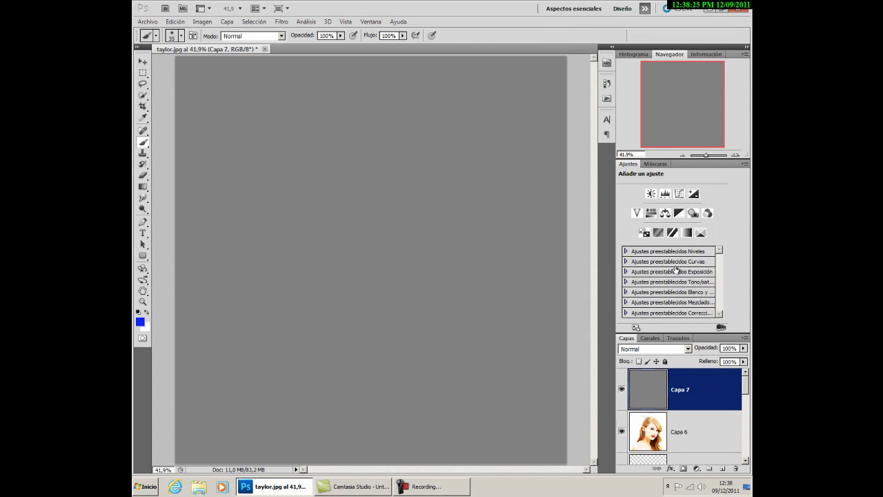
Try Luz intensa blending on the grey layer, then set it back to Normal
{"action": "left_click", "coordinate": [687, 349]}
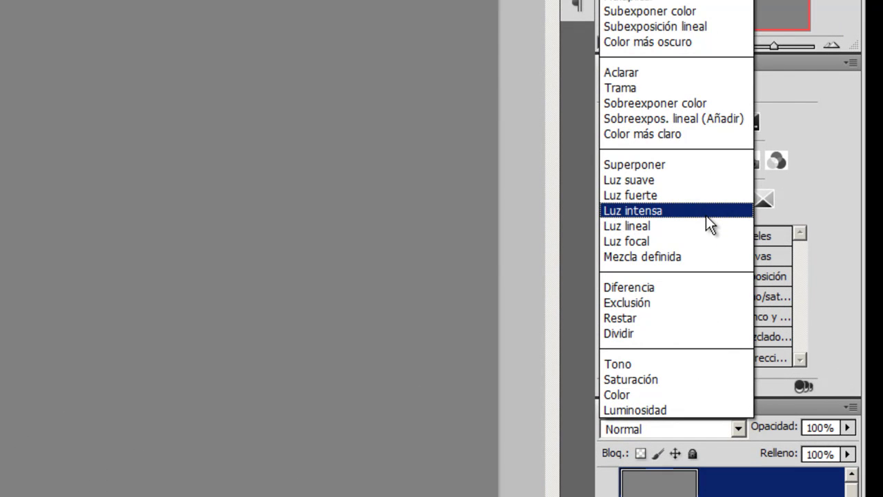
{"action": "left_click", "coordinate": [706, 215]}
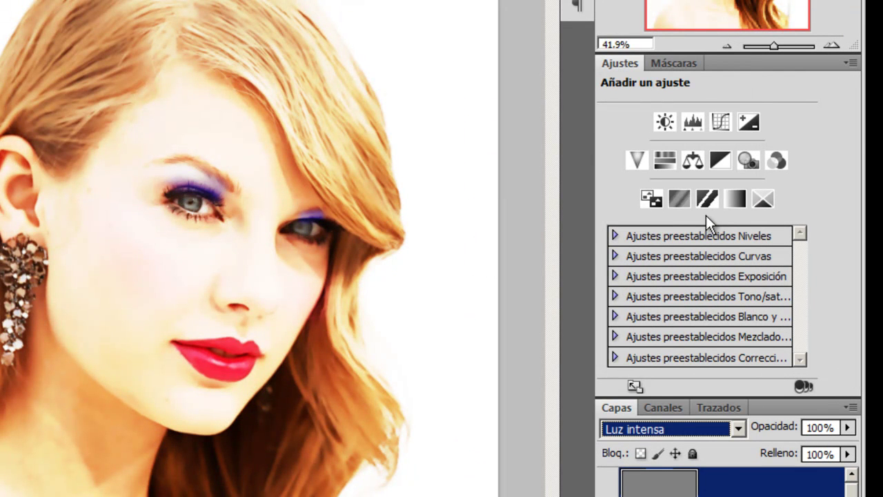
{"action": "left_click", "coordinate": [738, 428]}
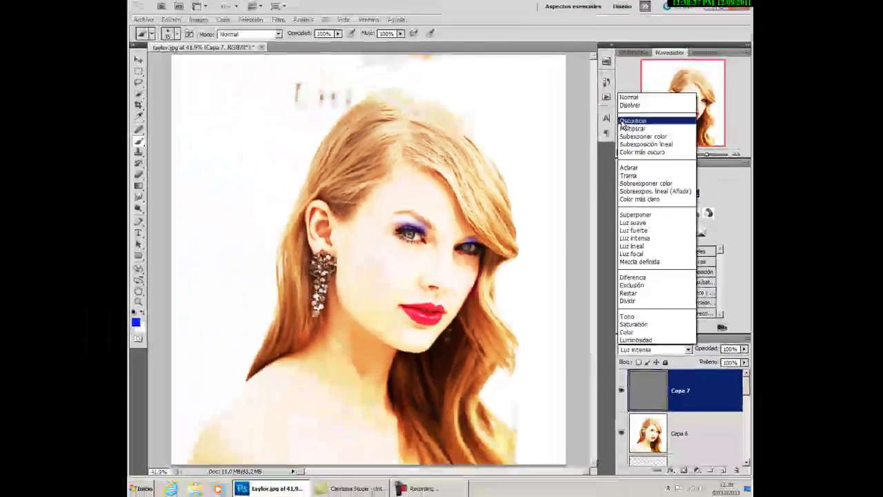
{"action": "left_click", "coordinate": [631, 100]}
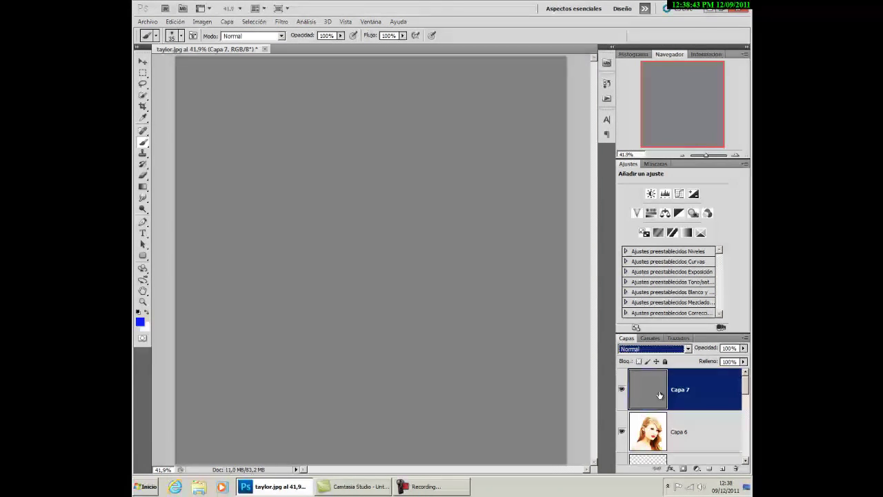
Preview Luz fuerte and neighbouring blend modes on the grey layer, ending at Normal
{"action": "scroll", "coordinate": [659, 395], "scroll_direction": "down", "scroll_amount": 1}
{"action": "scroll", "coordinate": [659, 395], "scroll_direction": "up", "scroll_amount": 1}
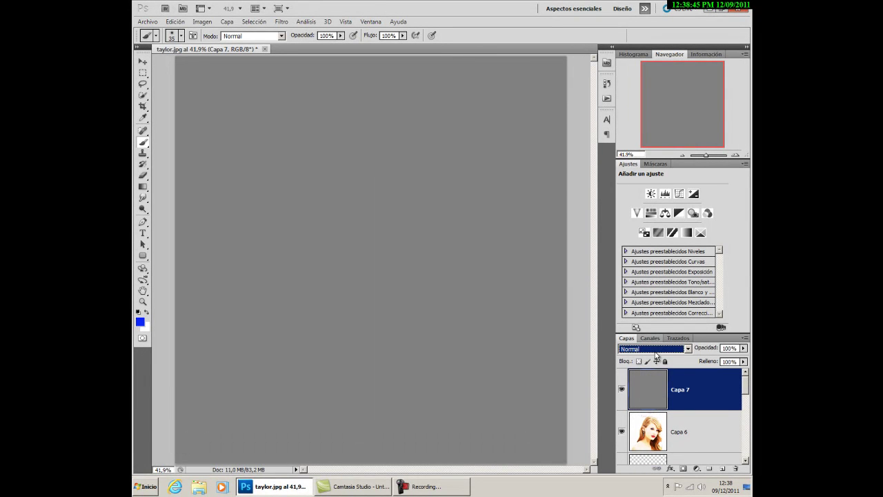
{"action": "left_click", "coordinate": [656, 349]}
{"action": "left_click", "coordinate": [657, 238]}
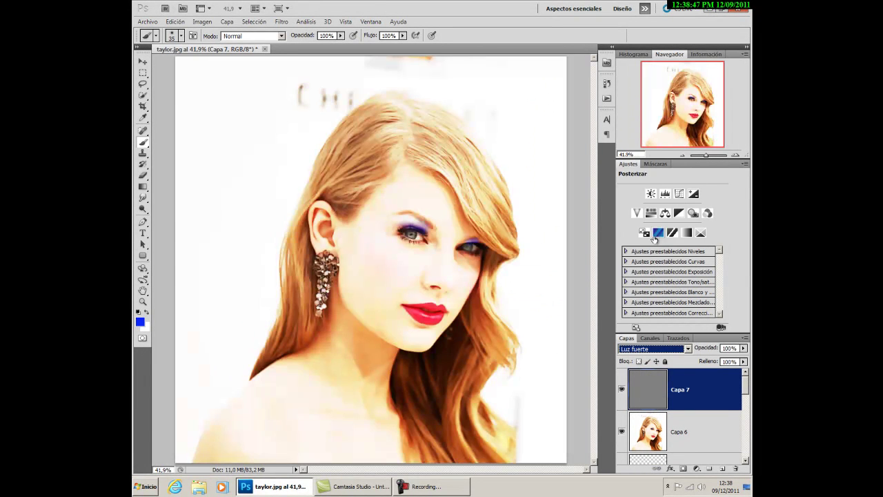
{"action": "key", "text": "Up"}
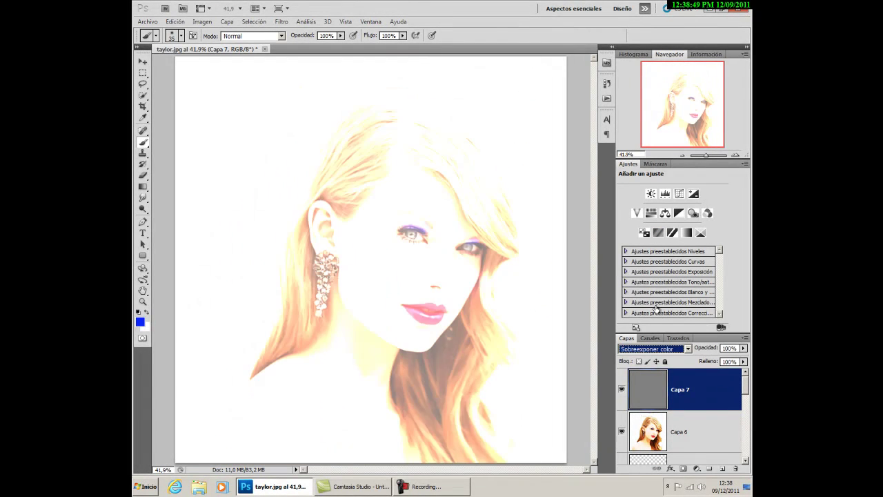
{"action": "key", "text": "Up"}
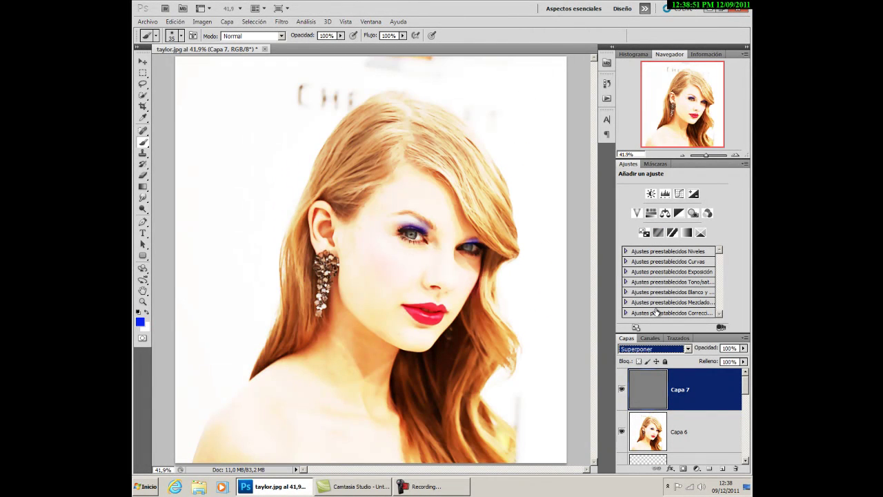
{"action": "key", "text": "Up"}
{"action": "key", "text": "Up"}
{"action": "key", "text": "Up"}
{"action": "key", "text": "Home"}
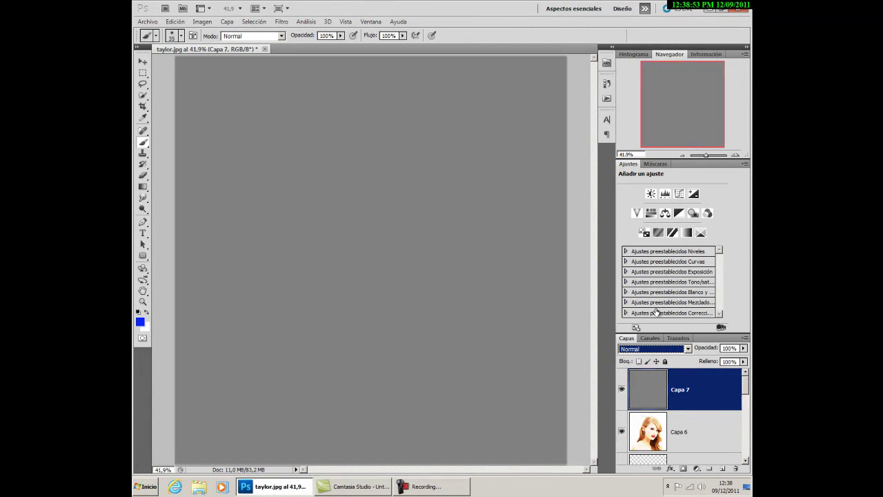
{"action": "key", "text": "Down"}
{"action": "key", "text": "Down"}
{"action": "key", "text": "Down"}
{"action": "key", "text": "Down"}
{"action": "key", "text": "Down"}
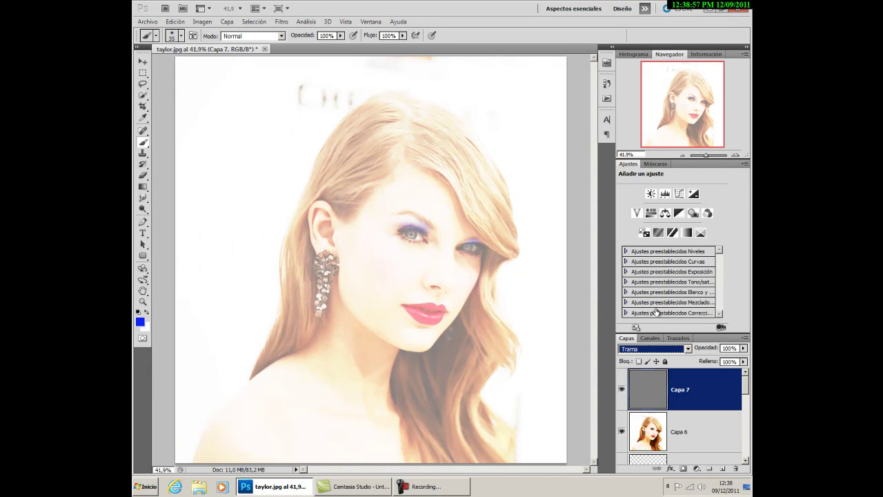
{"action": "key", "text": "Down"}
{"action": "key", "text": "Up"}
{"action": "key", "text": "Up"}
{"action": "key", "text": "Up"}
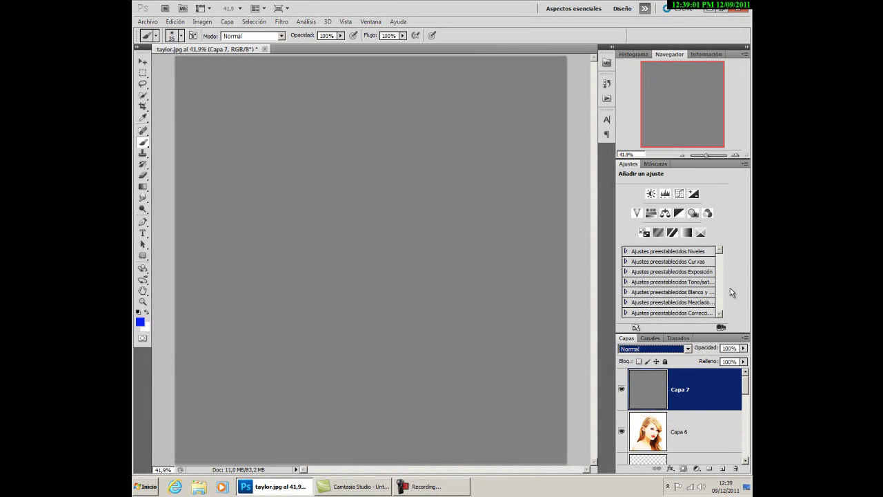
Apply Granulado grain (intensity 40, contrast 15) to Capa 7 and desaturate it
{"action": "left_click", "coordinate": [282, 21]}
{"action": "mouse_move", "coordinate": [304, 148]}
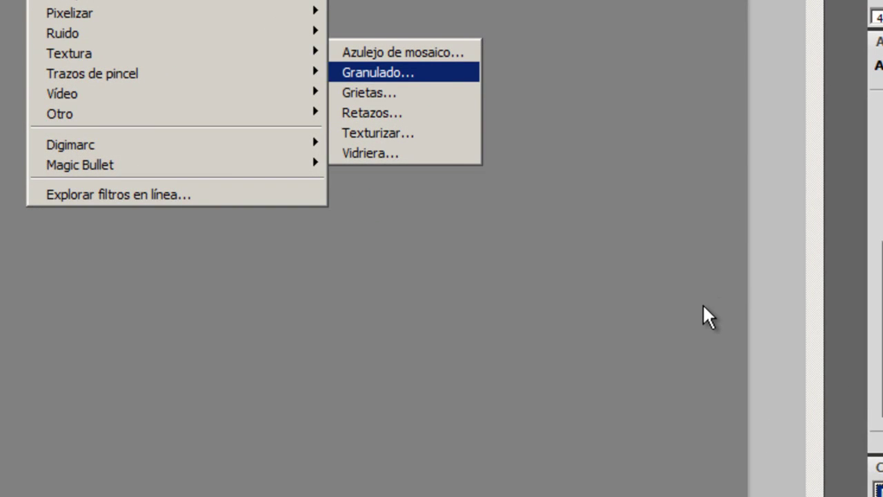
{"action": "key", "text": "Return"}
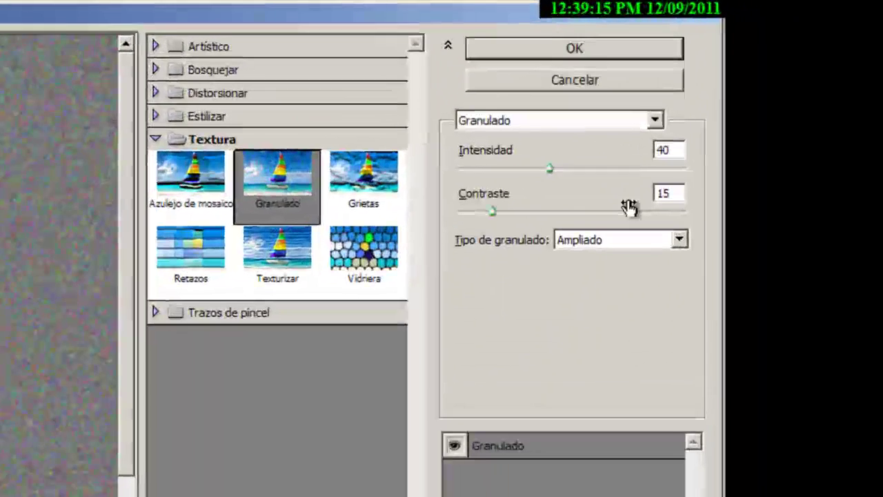
{"action": "mouse_move", "coordinate": [543, 172]}
{"action": "left_mouse_down"}
{"action": "mouse_move", "coordinate": [522, 174]}
{"action": "mouse_move", "coordinate": [592, 183]}
{"action": "left_mouse_up"}
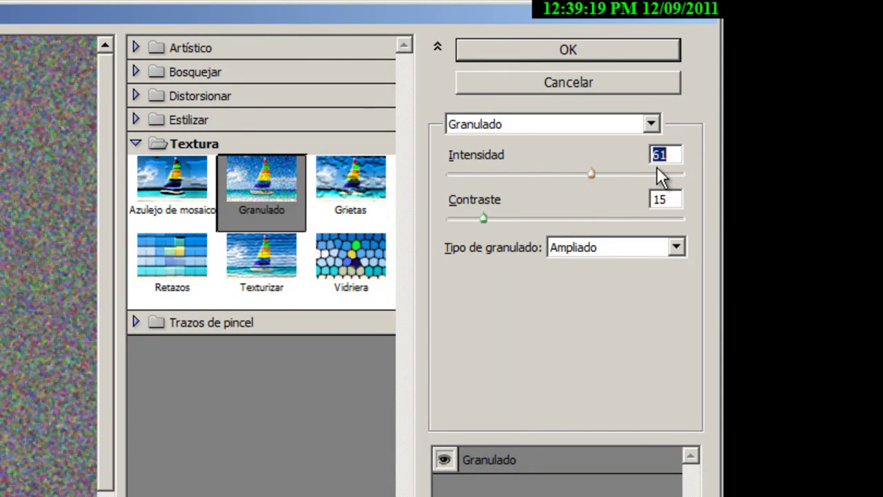
{"action": "type", "text": "40"}
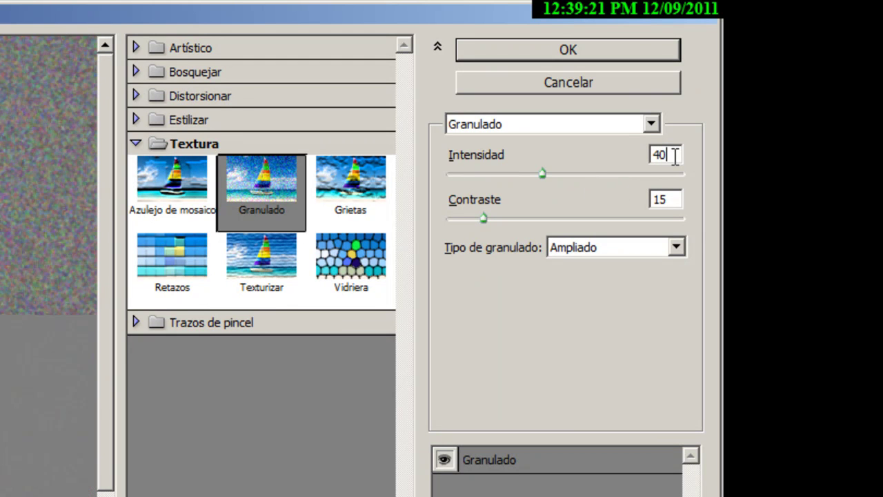
{"action": "left_click", "coordinate": [636, 55]}
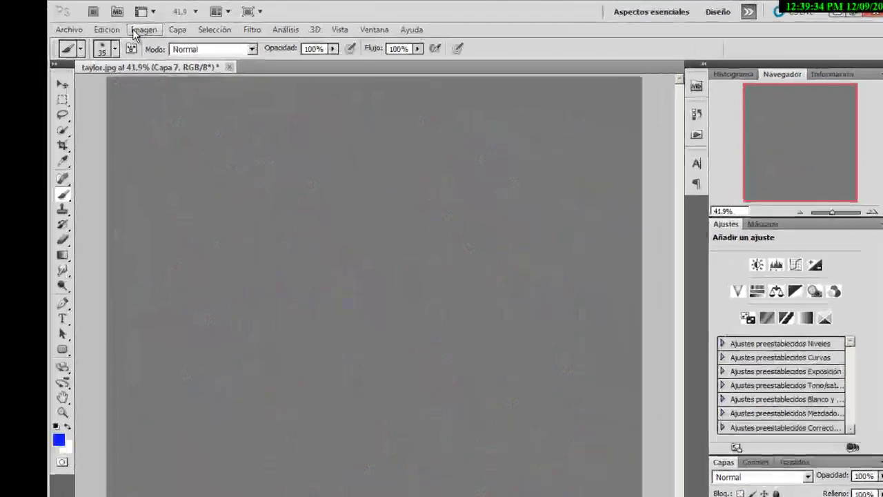
{"action": "left_click", "coordinate": [138, 31]}
{"action": "mouse_move", "coordinate": [97, 114]}
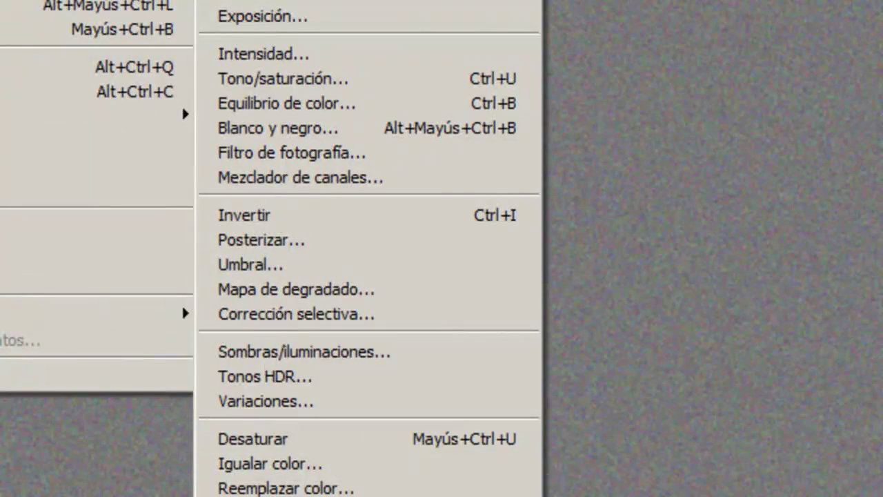
{"action": "key", "text": "ctrl+shift+u"}
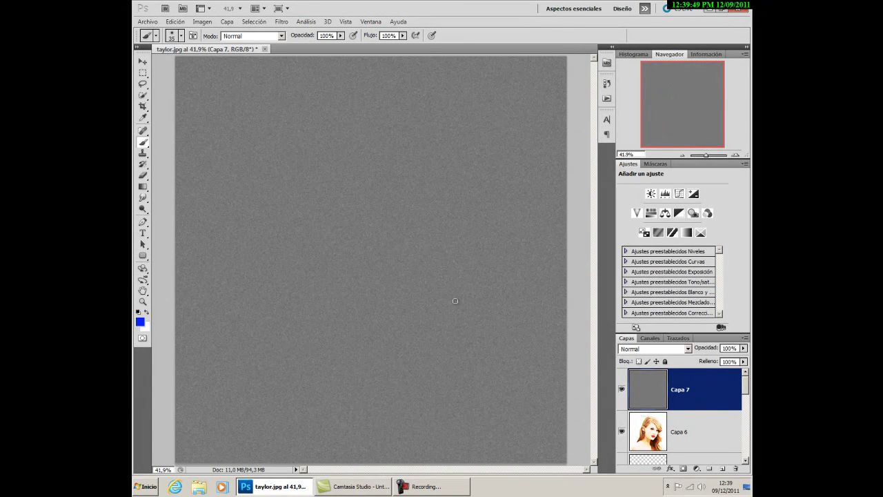
{"action": "left_click", "coordinate": [688, 350]}
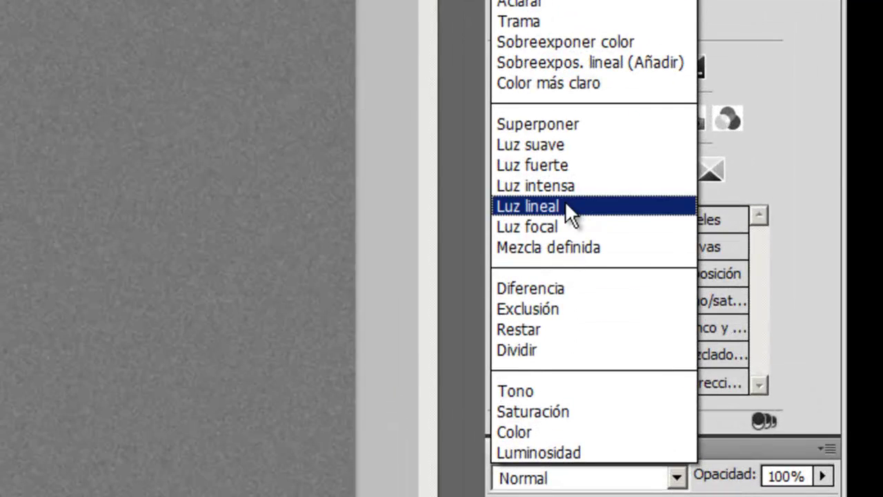
{"action": "left_click", "coordinate": [572, 128]}
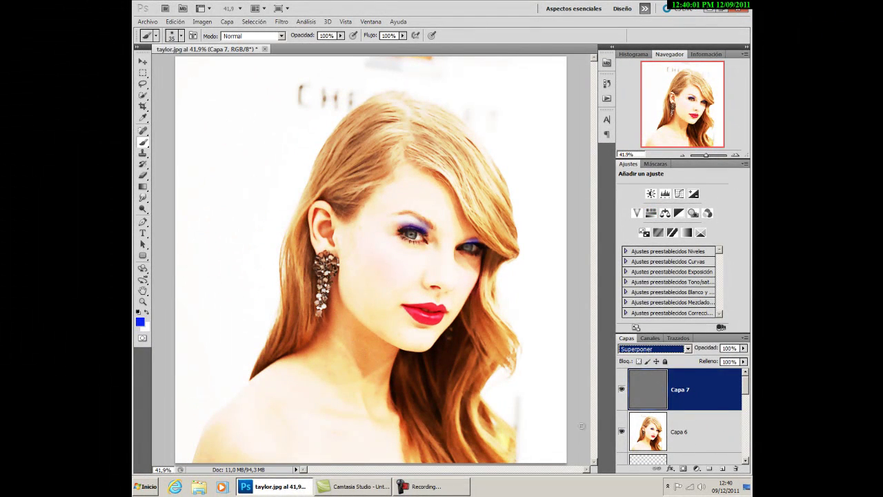
{"action": "left_click", "coordinate": [621, 391]}
{"action": "left_click", "coordinate": [621, 390]}
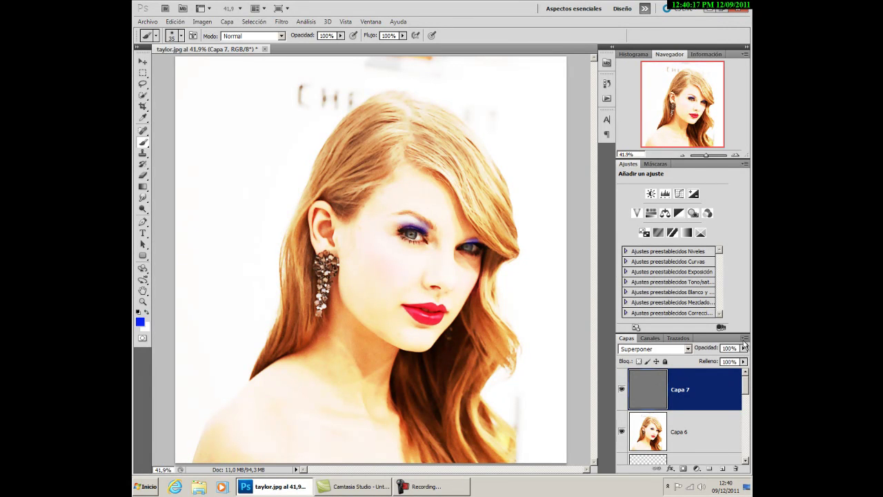
Merge visible layers into new Capa 8 and add empty Capa 9 directly beneath it
{"action": "left_click", "coordinate": [746, 338]}
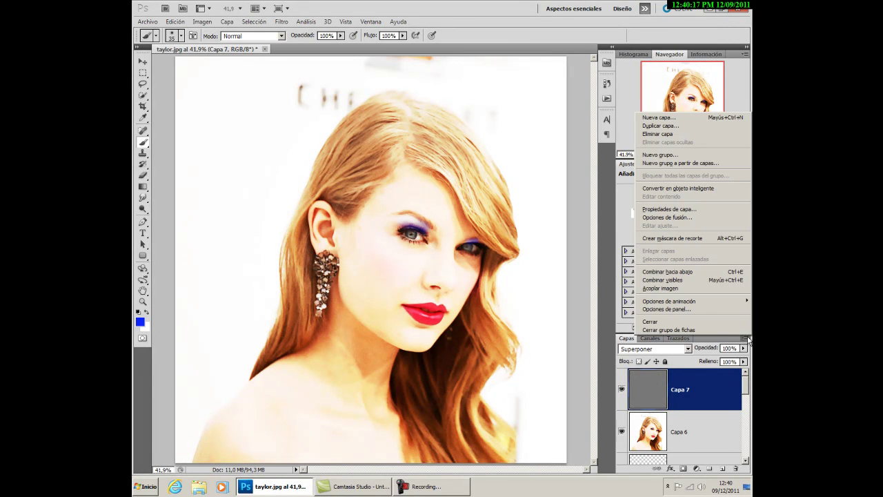
{"action": "left_click", "coordinate": [739, 280], "text": "alt"}
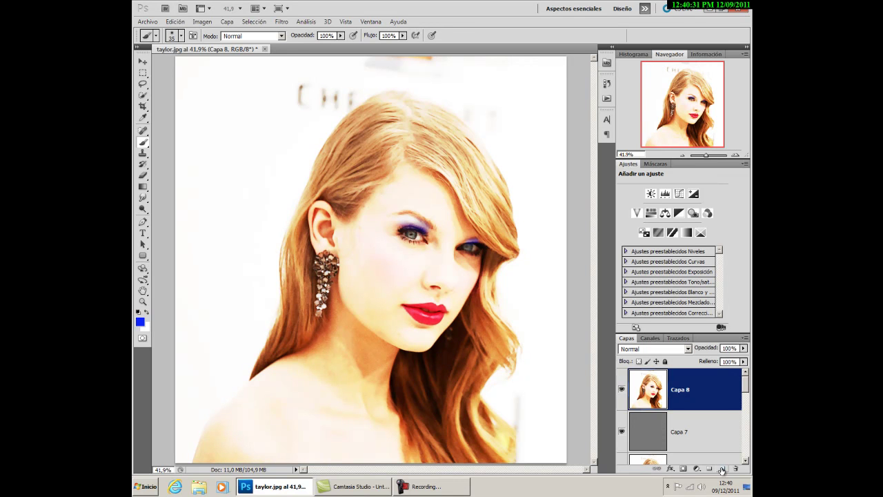
{"action": "left_click", "coordinate": [721, 470], "text": "alt"}
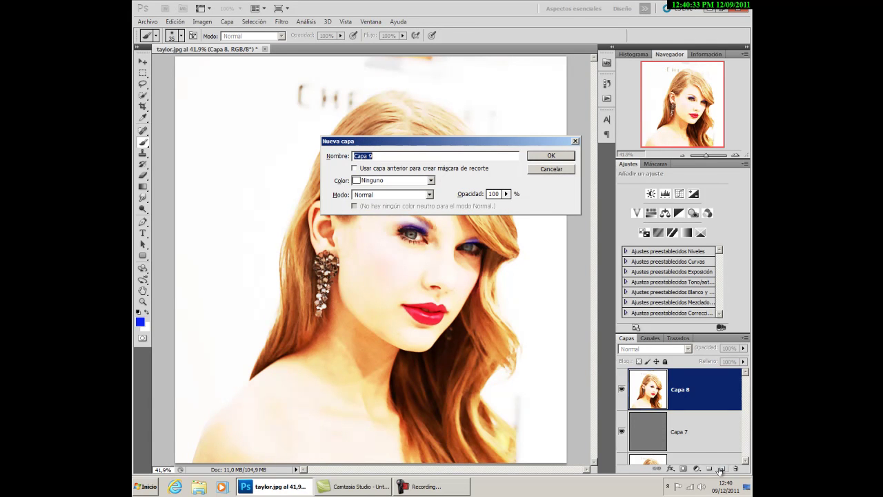
{"action": "left_click", "coordinate": [551, 169]}
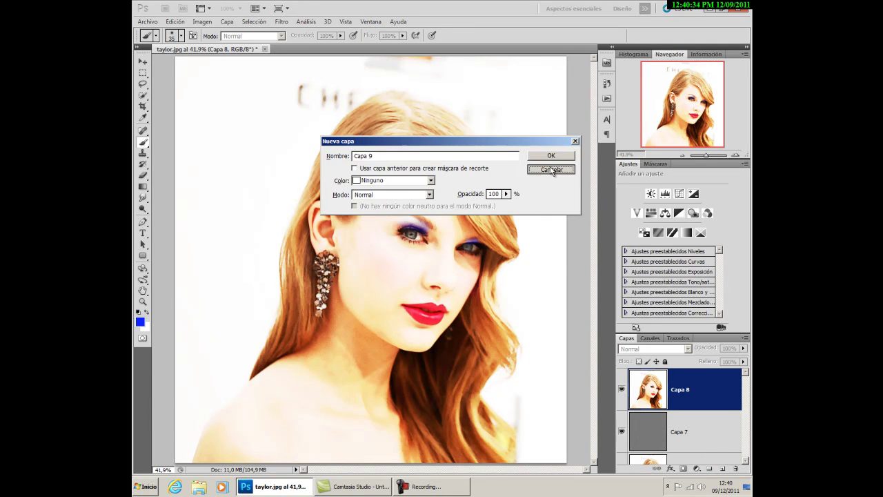
{"action": "left_click", "coordinate": [723, 470], "text": "ctrl"}
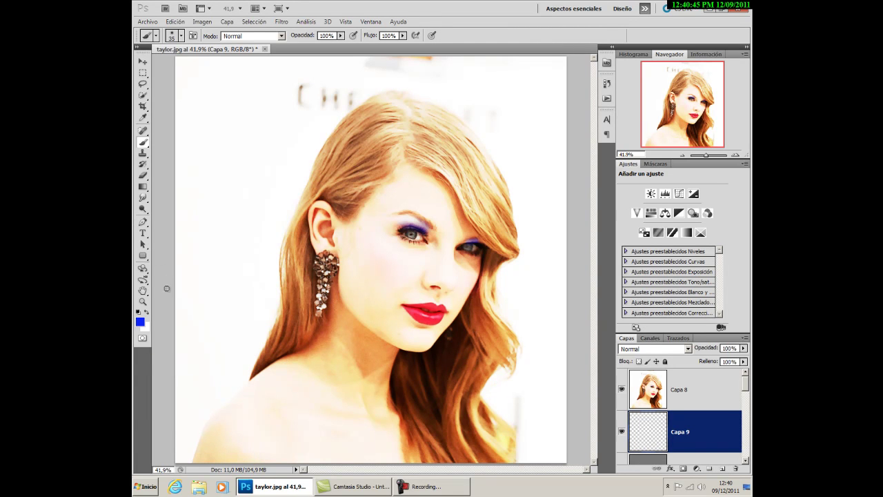
Set the foreground colour to a pale warm yellow in the Color Picker
{"action": "left_click", "coordinate": [140, 321]}
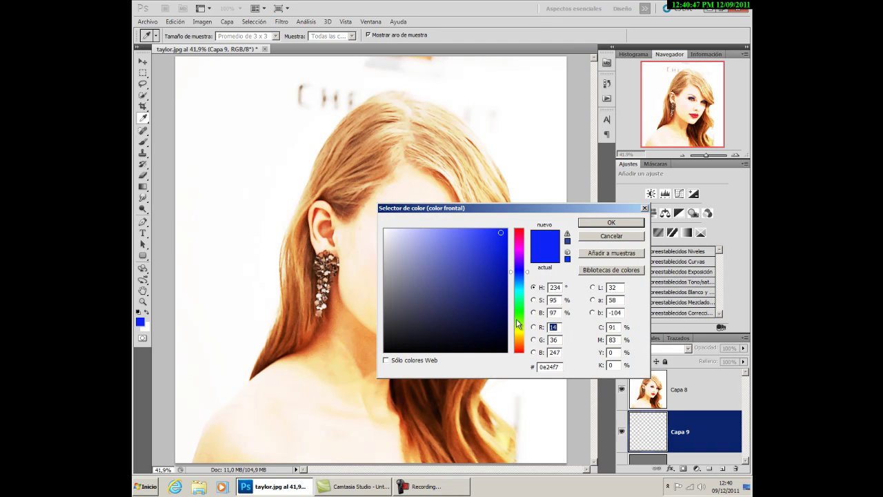
{"action": "left_click", "coordinate": [519, 331]}
{"action": "left_click", "coordinate": [470, 272]}
{"action": "mouse_move", "coordinate": [470, 273]}
{"action": "left_mouse_down"}
{"action": "mouse_move", "coordinate": [460, 284]}
{"action": "mouse_move", "coordinate": [475, 287]}
{"action": "left_mouse_up"}
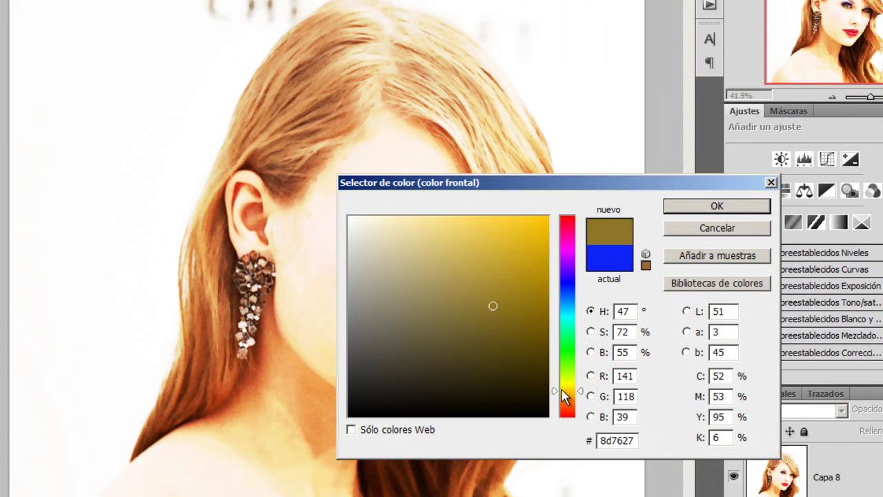
{"action": "left_click", "coordinate": [500, 290]}
{"action": "mouse_move", "coordinate": [500, 290]}
{"action": "left_mouse_down"}
{"action": "mouse_move", "coordinate": [454, 232]}
{"action": "mouse_move", "coordinate": [441, 229]}
{"action": "mouse_move", "coordinate": [452, 235]}
{"action": "left_mouse_up"}
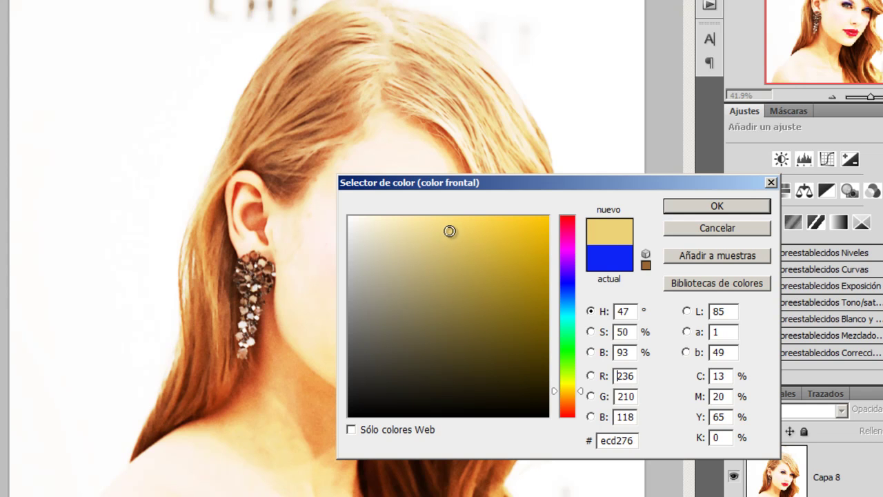
{"action": "left_click", "coordinate": [718, 207]}
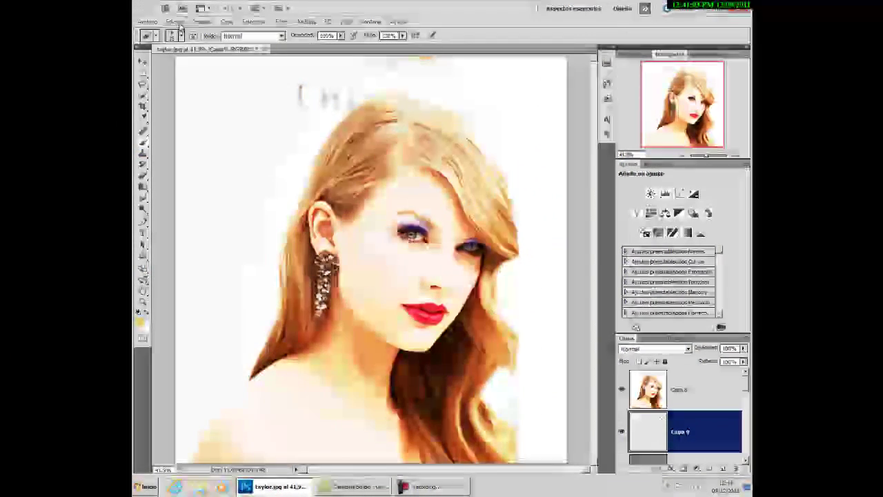
Fill Capa 9 with the foreground colour via Edición > Rellenar
{"action": "left_click", "coordinate": [178, 24]}
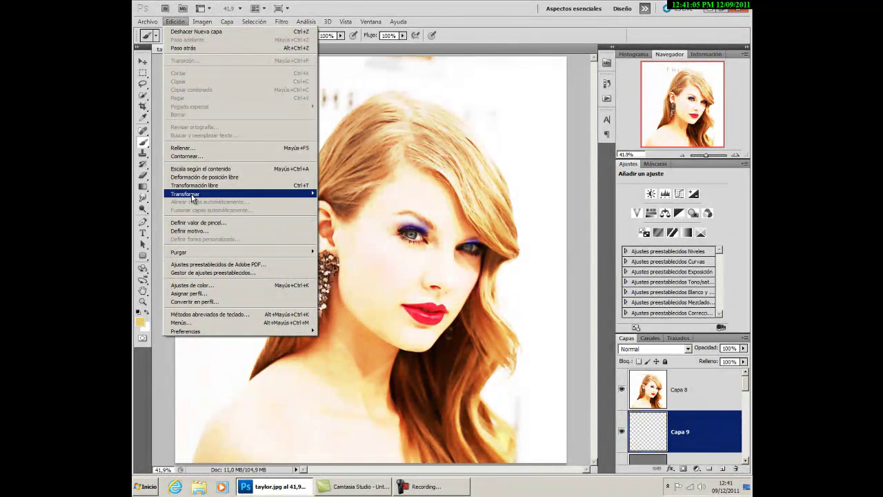
{"action": "left_click", "coordinate": [190, 150]}
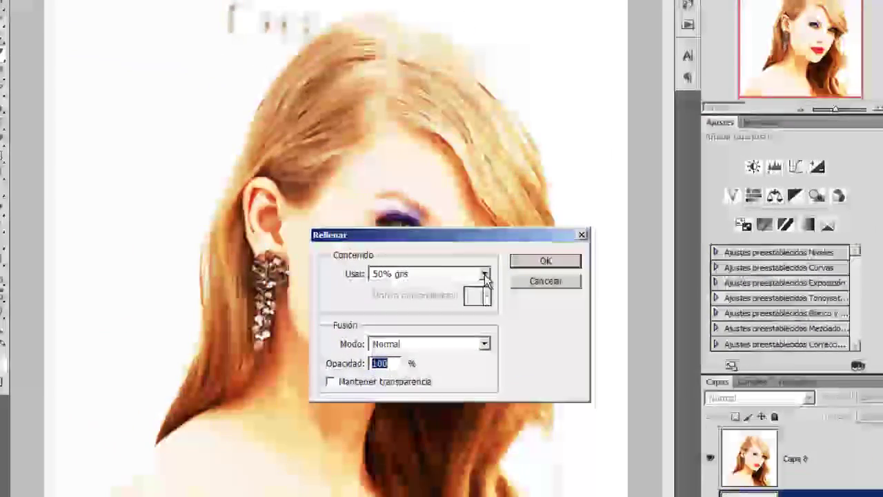
{"action": "left_click", "coordinate": [470, 266]}
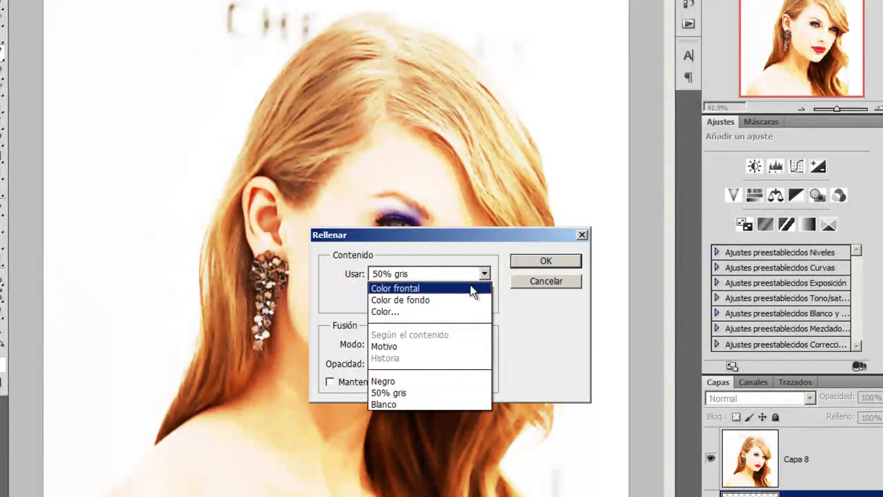
{"action": "left_click", "coordinate": [471, 289]}
{"action": "left_click", "coordinate": [538, 260]}
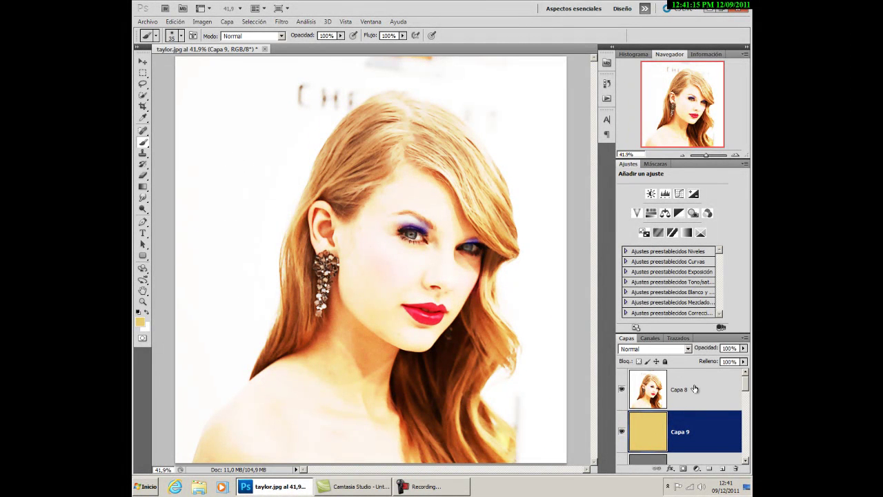
Set portrait layer Capa 8 to Multiplicar and lower yellow Capa 9's opacity to 25%
{"action": "left_click", "coordinate": [694, 389]}
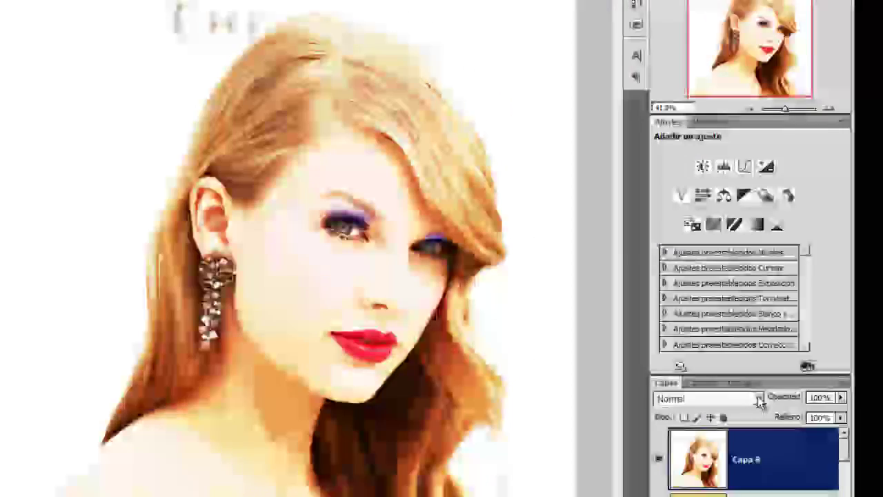
{"action": "left_click", "coordinate": [687, 348]}
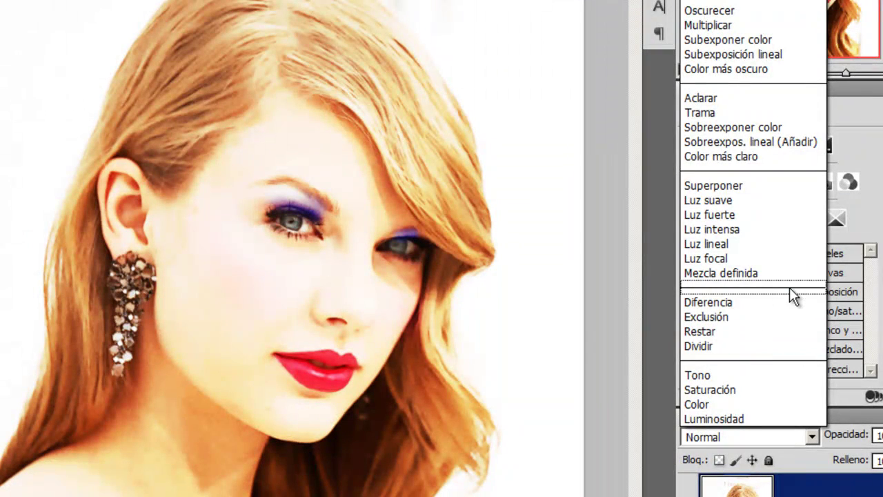
{"action": "left_click", "coordinate": [738, 25]}
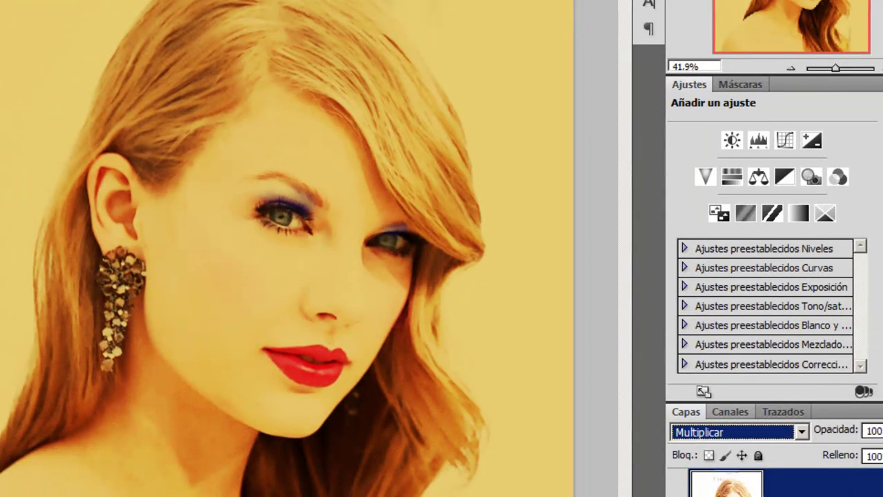
{"action": "left_click", "coordinate": [690, 490]}
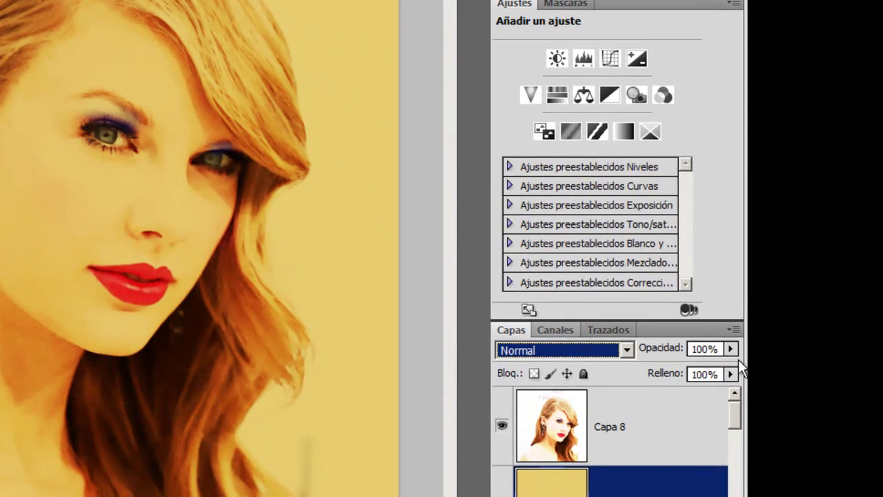
{"action": "left_click", "coordinate": [733, 349]}
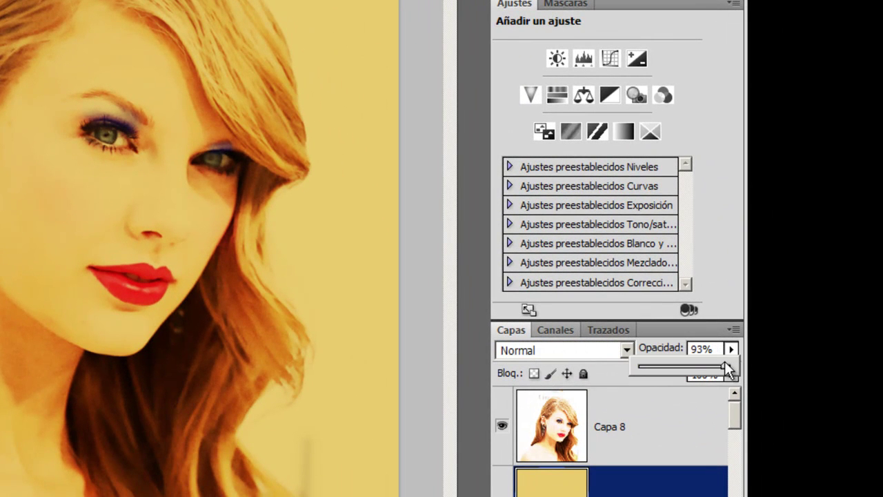
{"action": "left_click_drag", "start_coordinate": [692, 363], "coordinate": [659, 366]}
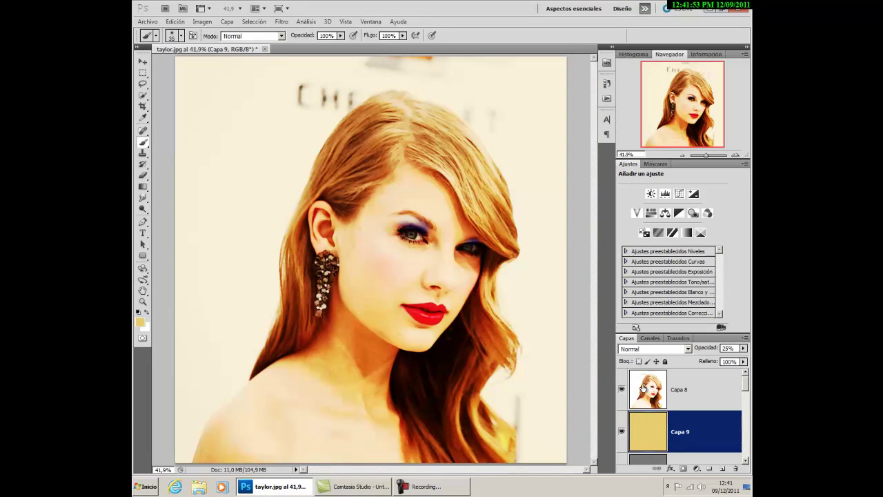
Merge the tinted result into a new top layer, Capa 10
{"action": "left_click", "coordinate": [679, 388]}
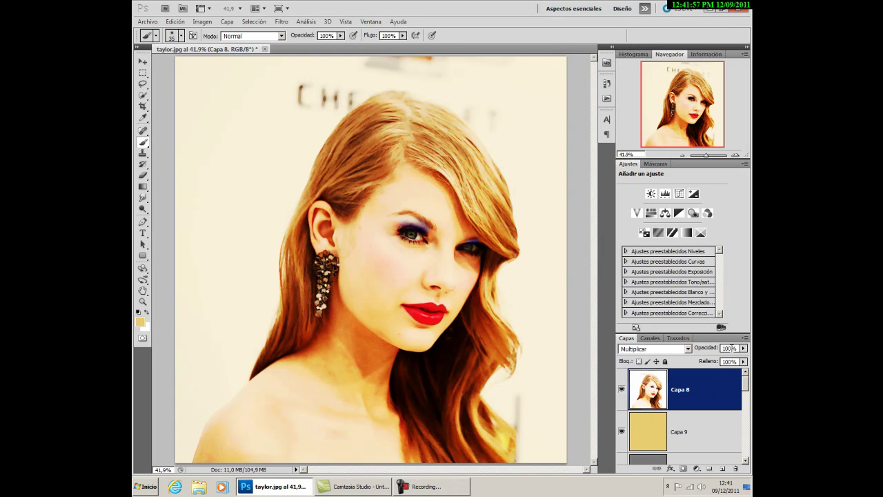
{"action": "left_click", "coordinate": [745, 337]}
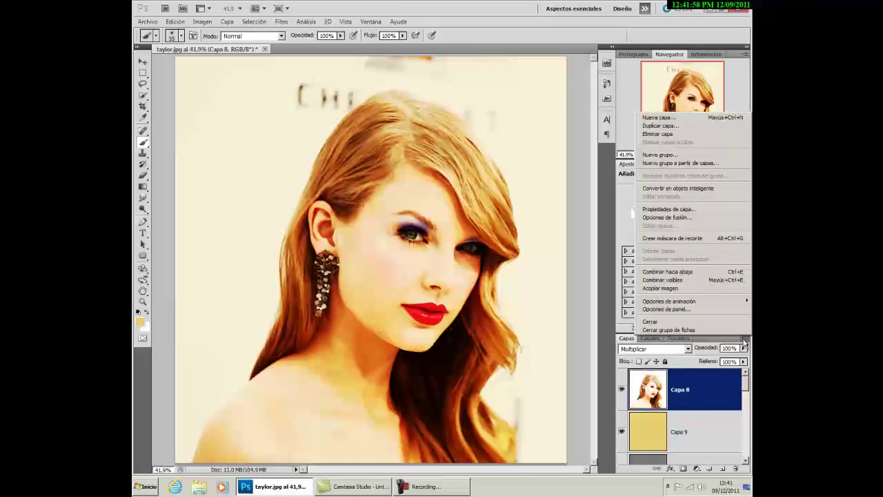
{"action": "left_click", "coordinate": [703, 280]}
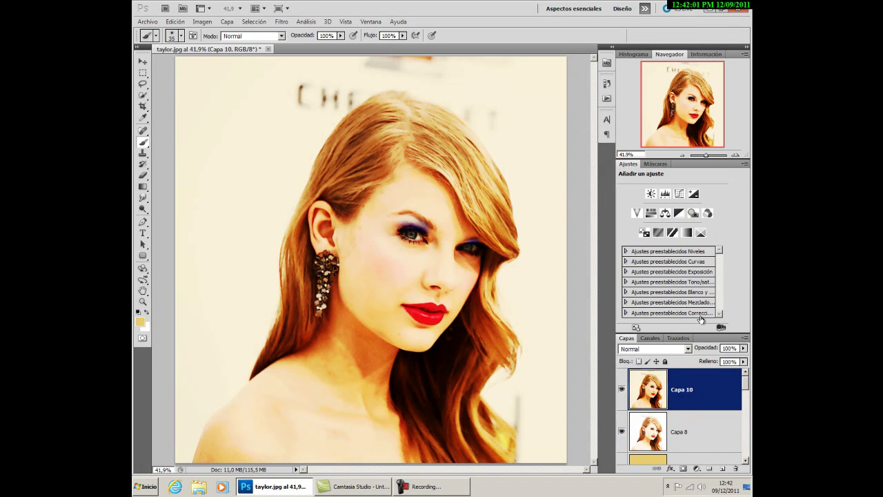
Hide the older working layers Capa 3 and Capa 2 beneath merged Capa 10
{"action": "scroll", "coordinate": [621, 432], "scroll_direction": "down", "scroll_amount": 1}
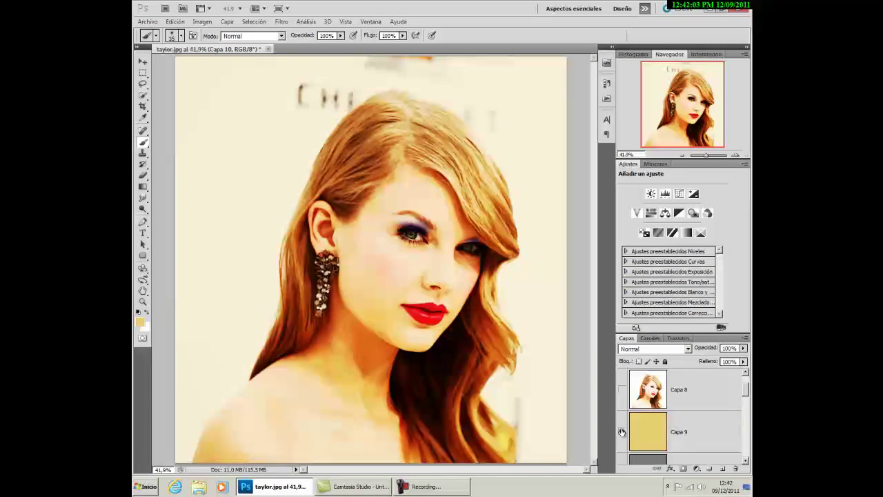
{"action": "scroll", "coordinate": [622, 433], "scroll_direction": "down", "scroll_amount": 2}
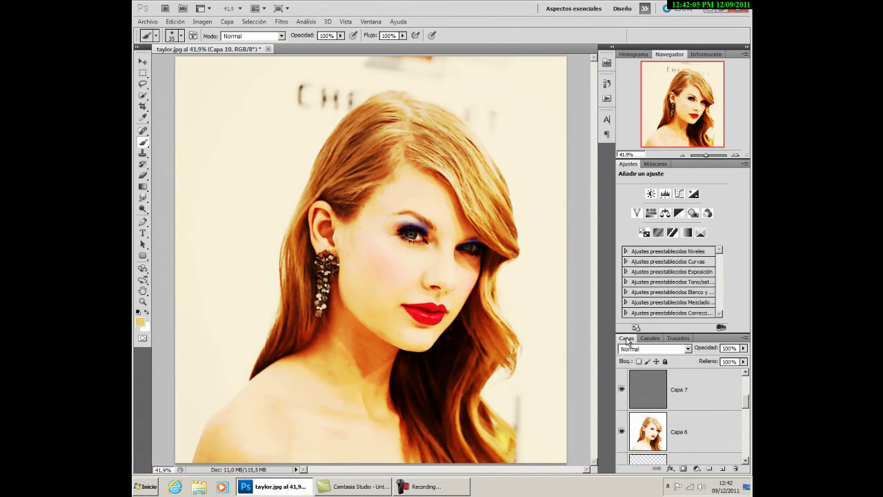
{"action": "scroll", "coordinate": [623, 430], "scroll_direction": "down", "scroll_amount": 1}
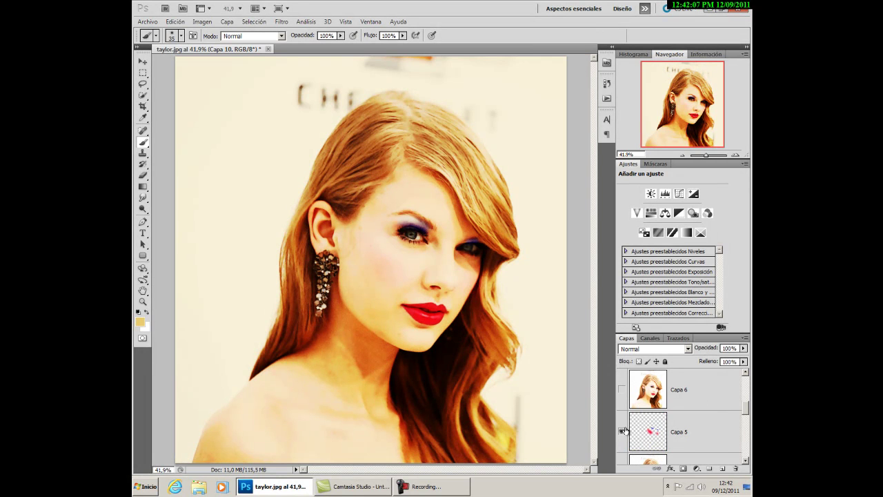
{"action": "scroll", "coordinate": [624, 430], "scroll_direction": "down", "scroll_amount": 2}
{"action": "scroll", "coordinate": [623, 393], "scroll_direction": "up", "scroll_amount": 1}
{"action": "scroll", "coordinate": [623, 393], "scroll_direction": "down", "scroll_amount": 2}
{"action": "left_click", "coordinate": [622, 390]}
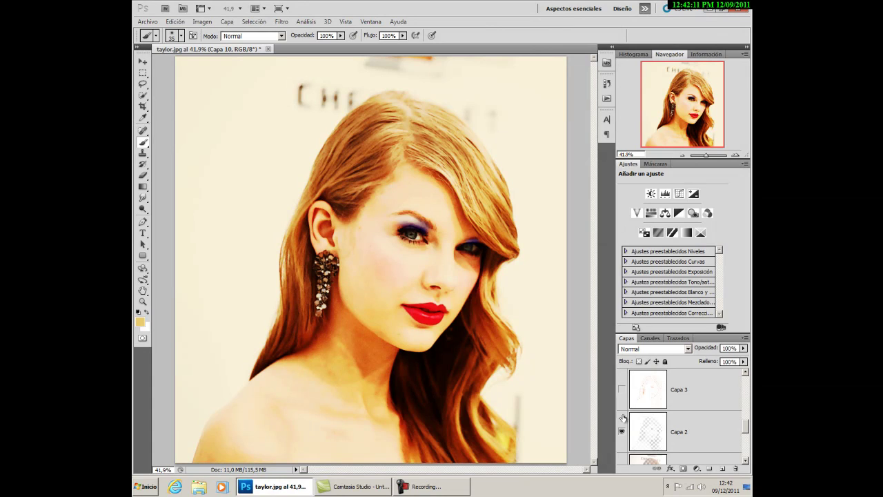
{"action": "left_click", "coordinate": [622, 431]}
{"action": "scroll", "coordinate": [623, 430], "scroll_direction": "down", "scroll_amount": 2}
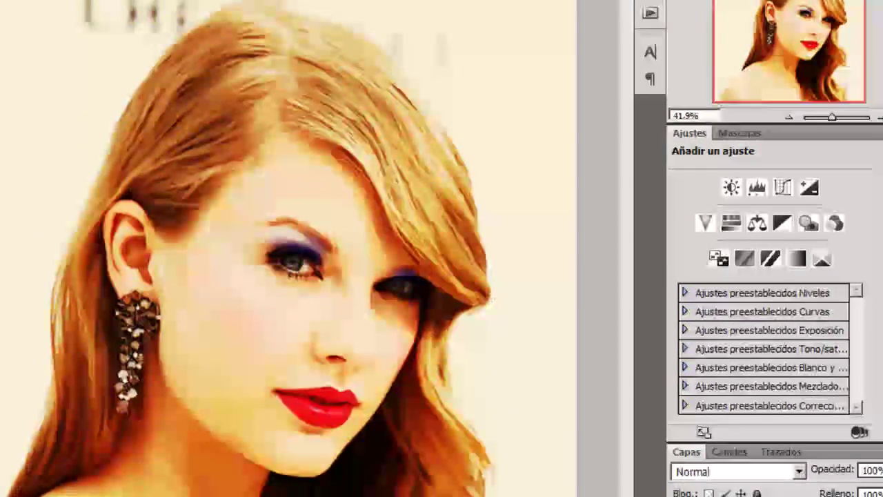